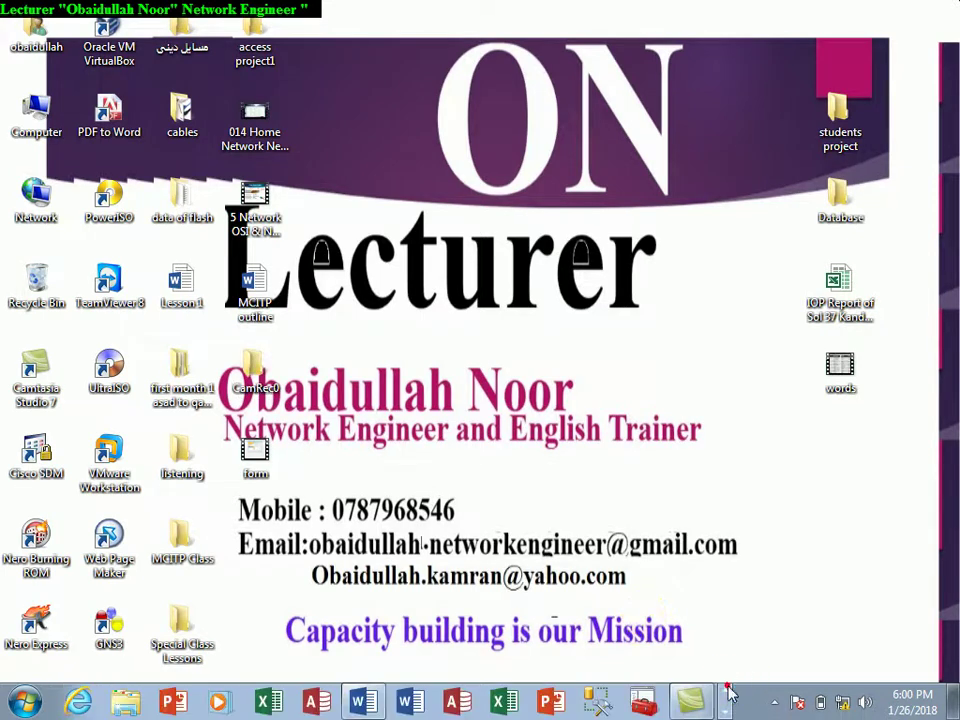
# Bring the blank Document1 Word window to the front
pyautogui.click(366, 702)
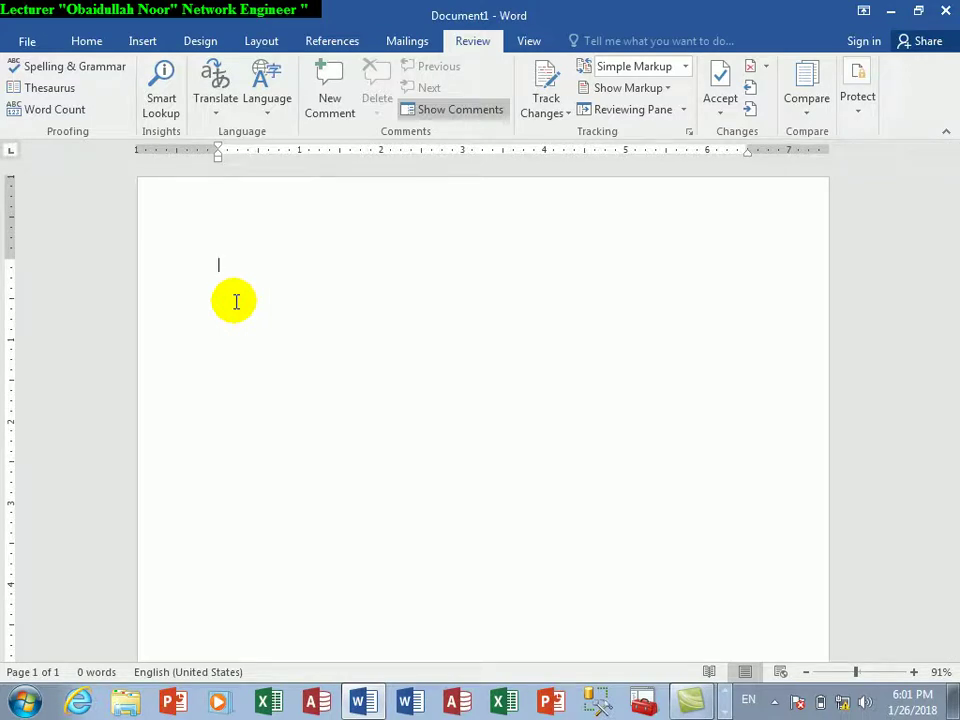
# Type the misspelled word 'caar' at the start of the document
pyautogui.write('Najub')
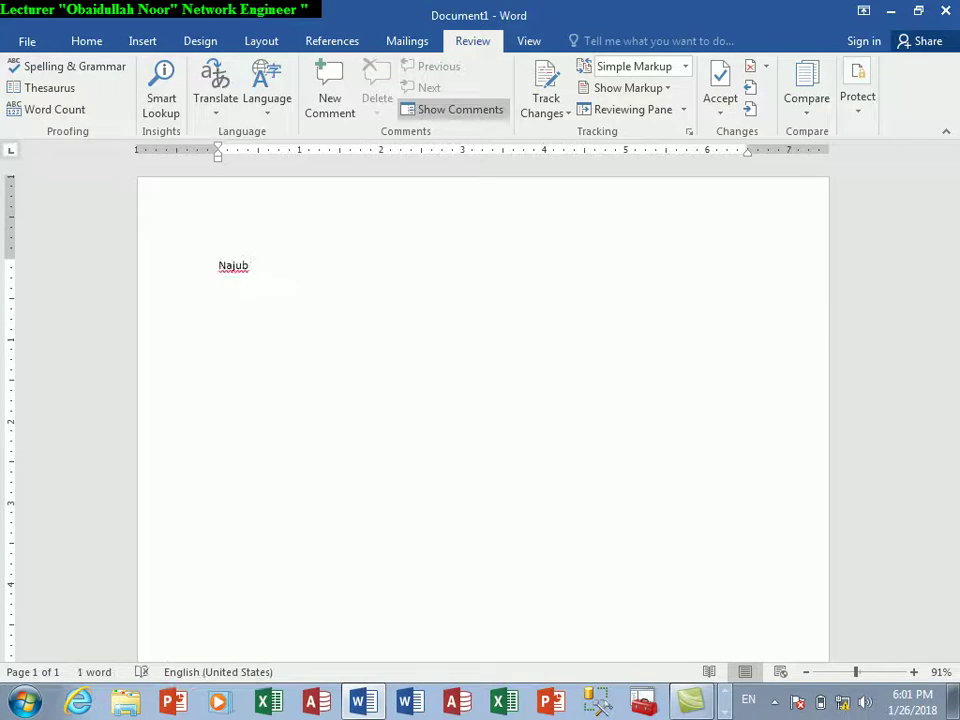
pyautogui.press('BackSpace')
pyautogui.press('BackSpace')
pyautogui.press('BackSpace')
pyautogui.press('BackSpace')
pyautogui.press('BackSpace')
pyautogui.write('caar')
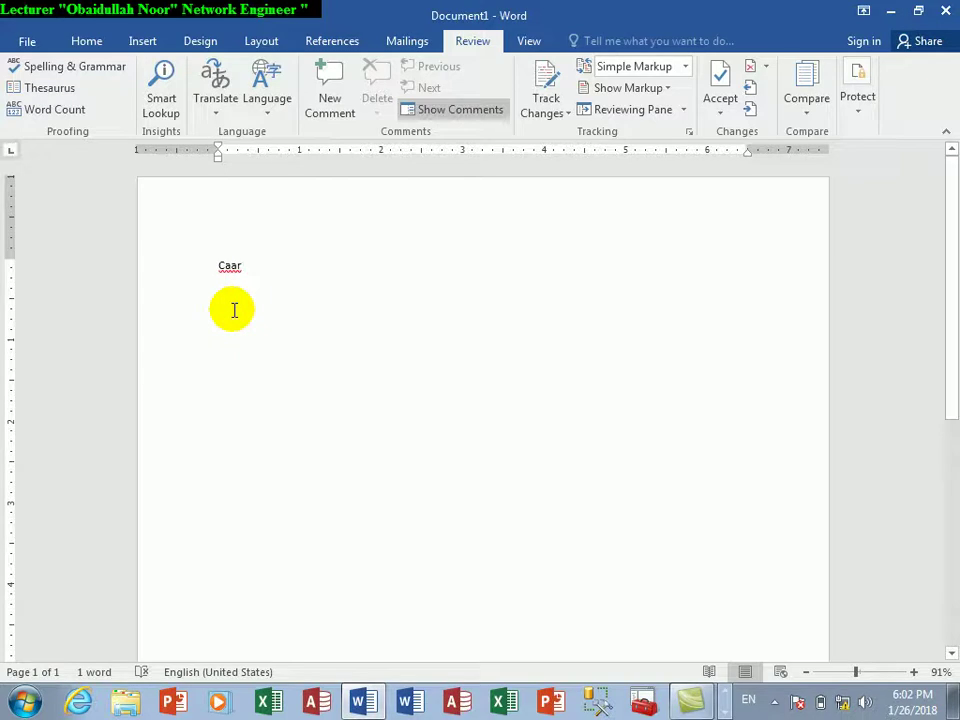
# Copy Caar and paste it repeatedly to create more Caar lines
pyautogui.moveTo(257, 307); pyautogui.dragTo(206, 285)
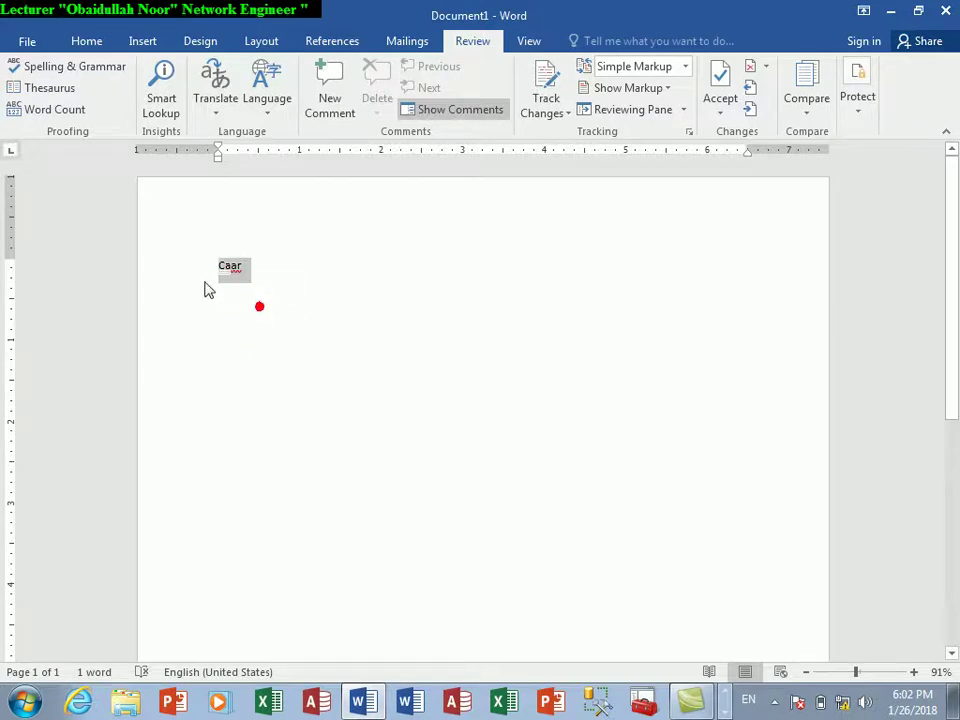
pyautogui.hotkey('ctrl', 'c')
pyautogui.hotkey('ctrl', 'v')
pyautogui.hotkey('ctrl', 'v')
pyautogui.hotkey('ctrl', 'v')
pyautogui.hotkey('ctrl', 'v')
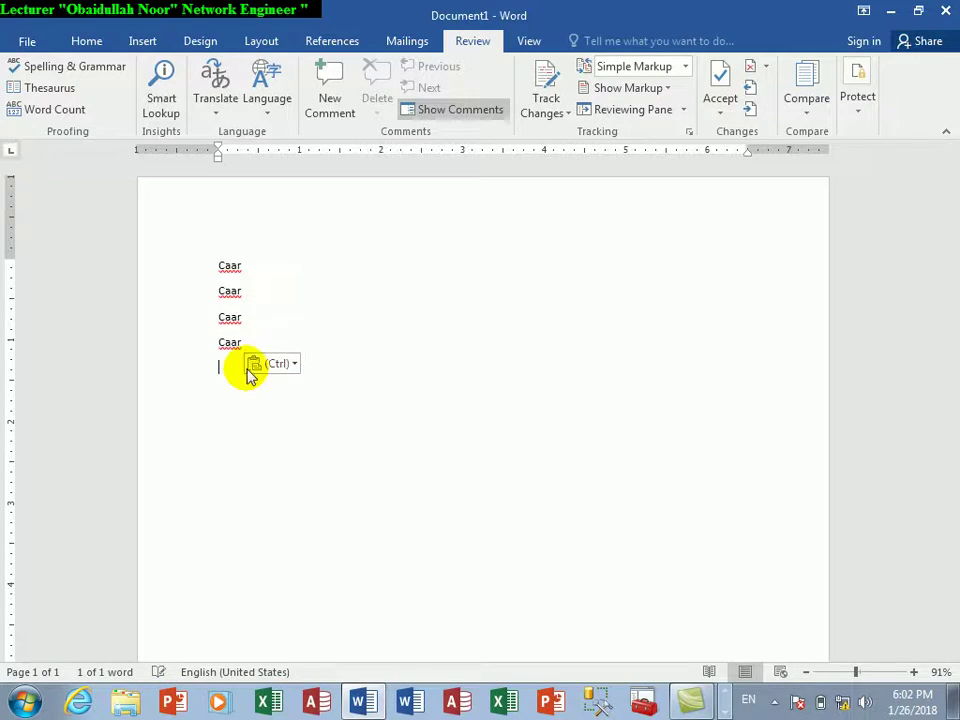
pyautogui.hotkey('ctrl', 'v')
pyautogui.hotkey('ctrl', 'v')
pyautogui.hotkey('ctrl', 'v')
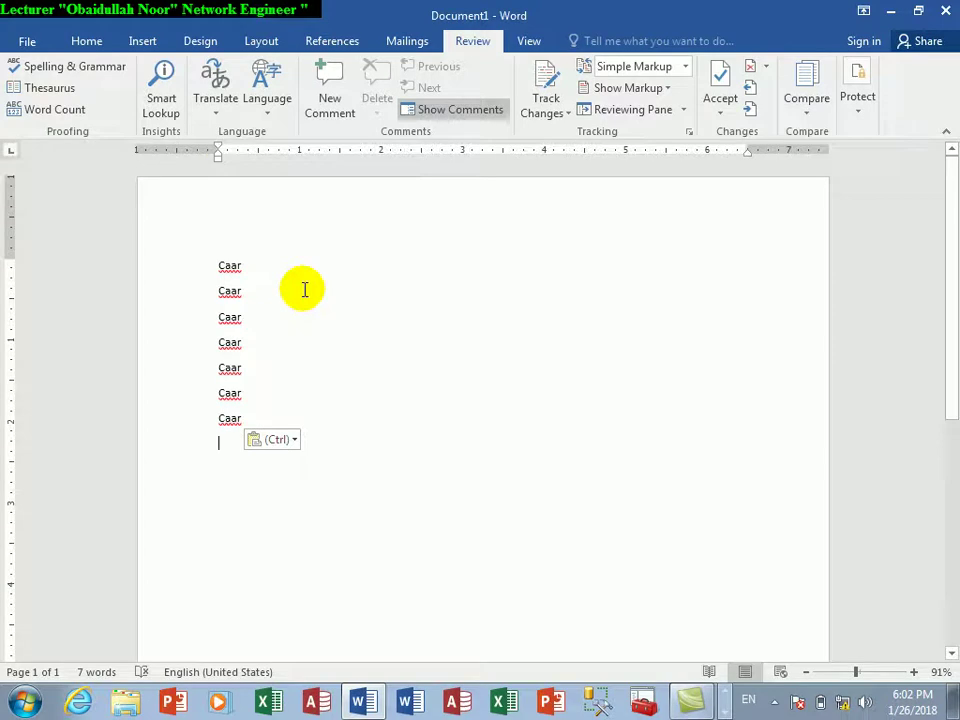
# Correct the first Caar to Car and ignore all other Caar occurrences
pyautogui.rightClick(226, 266)
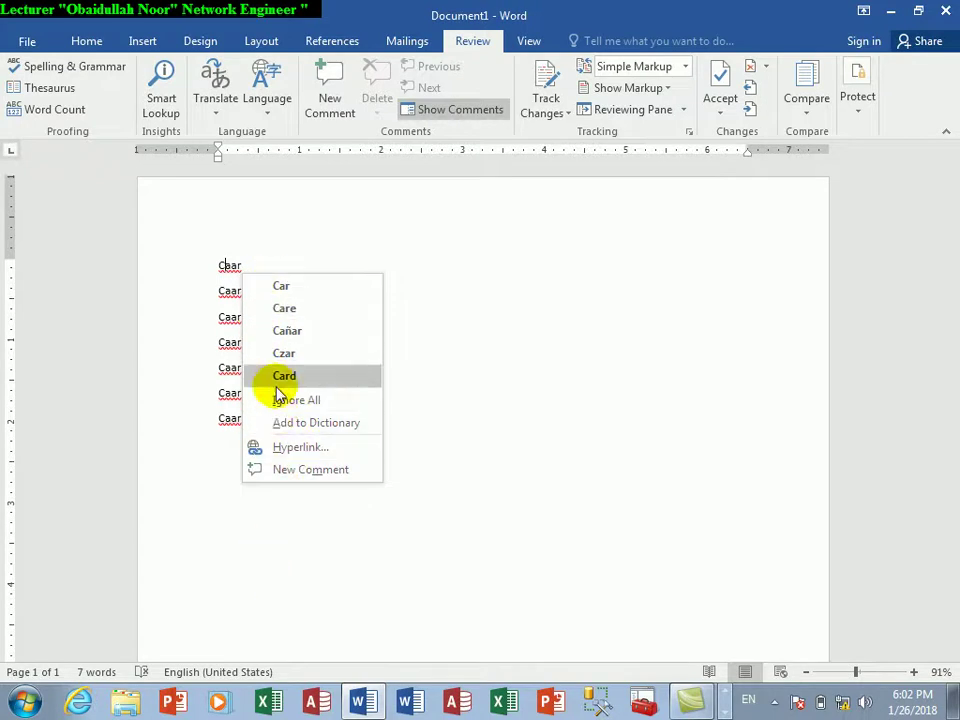
pyautogui.click(277, 287)
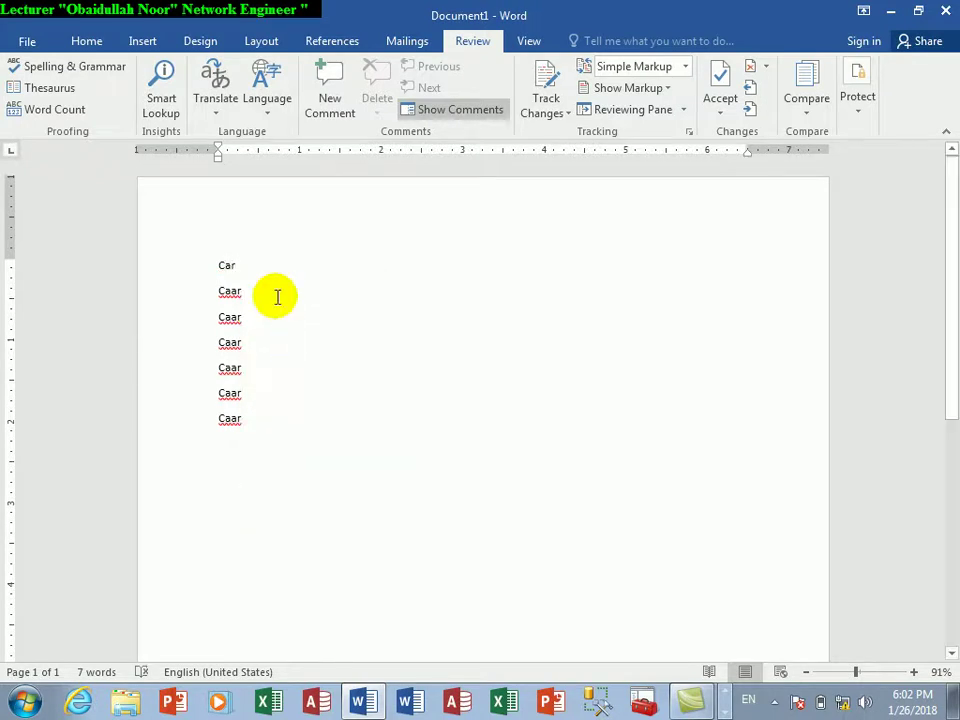
pyautogui.rightClick(240, 293)
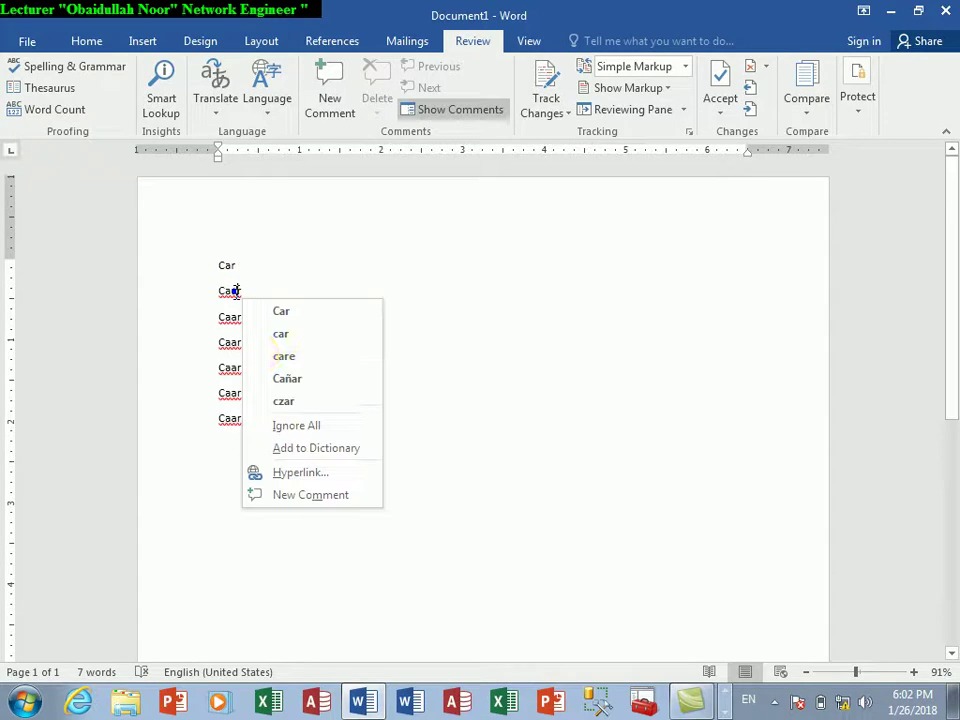
pyautogui.click(285, 430)
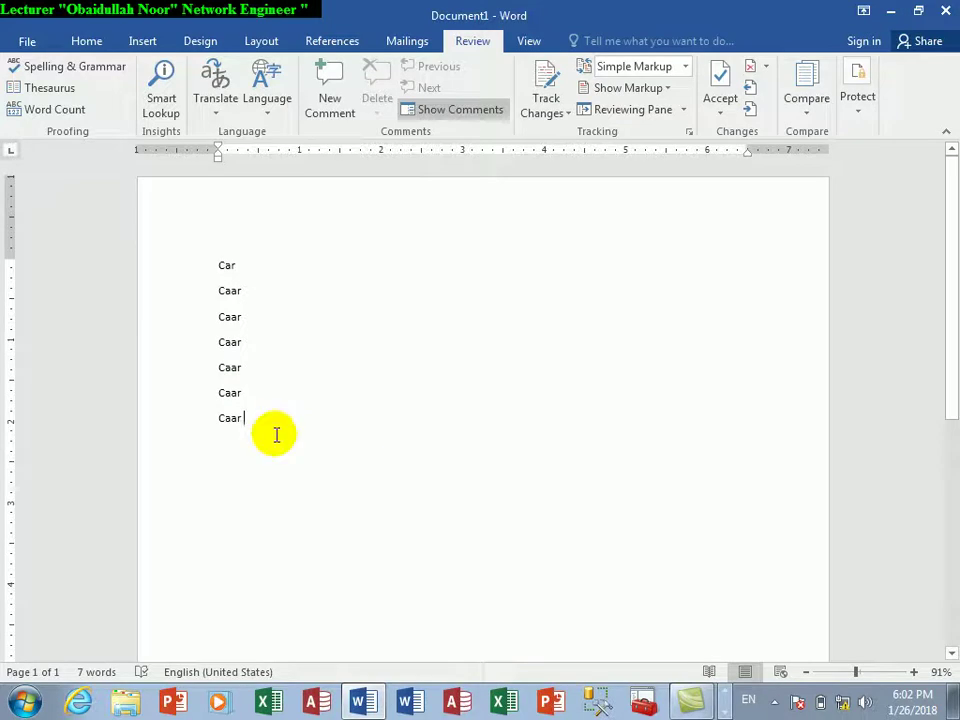
# Add a new 'caar' line, then undo back to seven flagged Caar lines
pyautogui.press('Return')
pyautogui.write('caar')
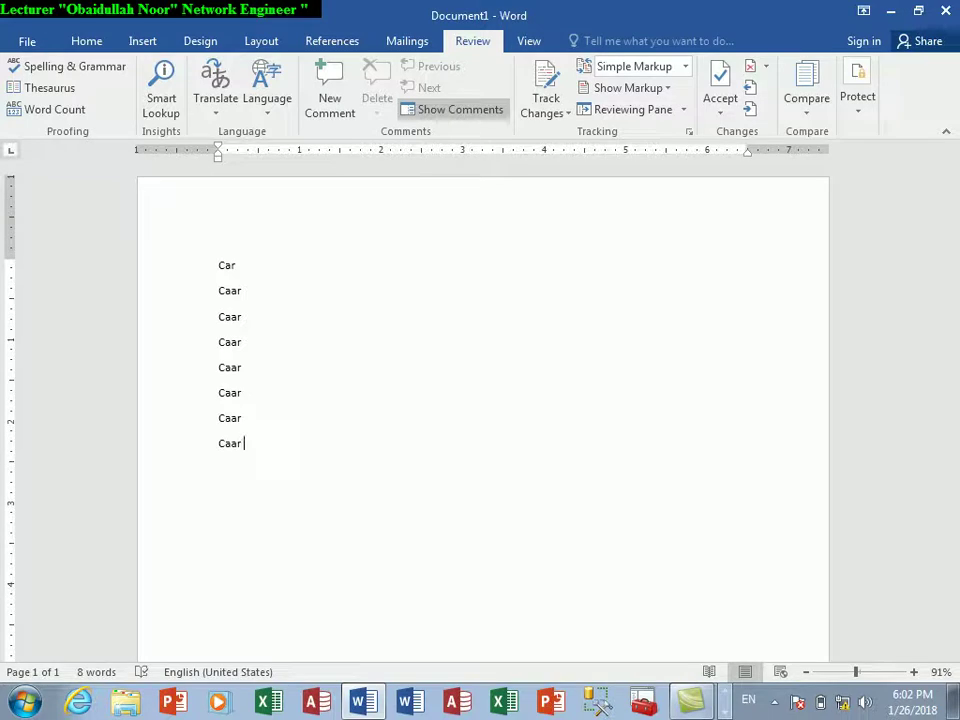
pyautogui.hotkey('ctrl', 'z')
pyautogui.hotkey('ctrl', 'z')
pyautogui.hotkey('ctrl', 'z')
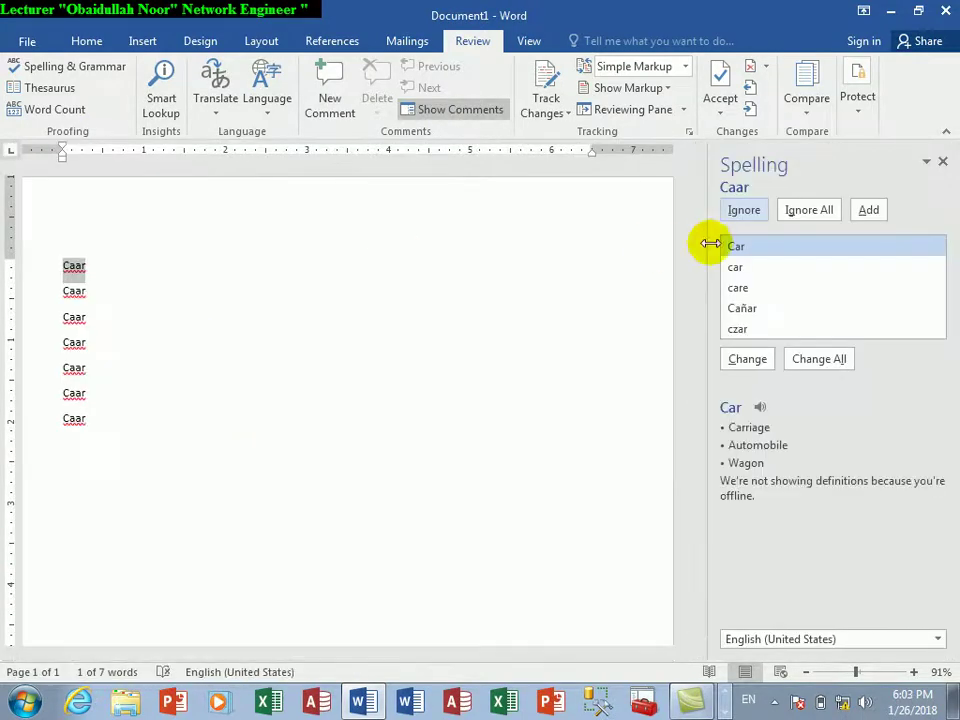
# Restart the spelling check on Caar and show the proofing language list
pyautogui.click(943, 163)
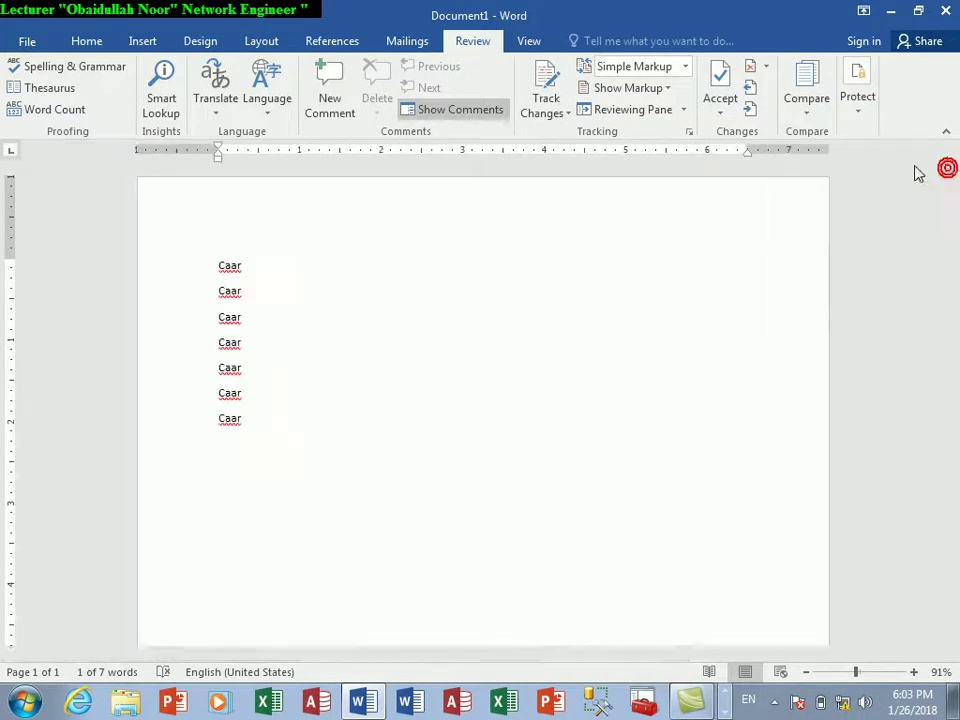
pyautogui.click(90, 67)
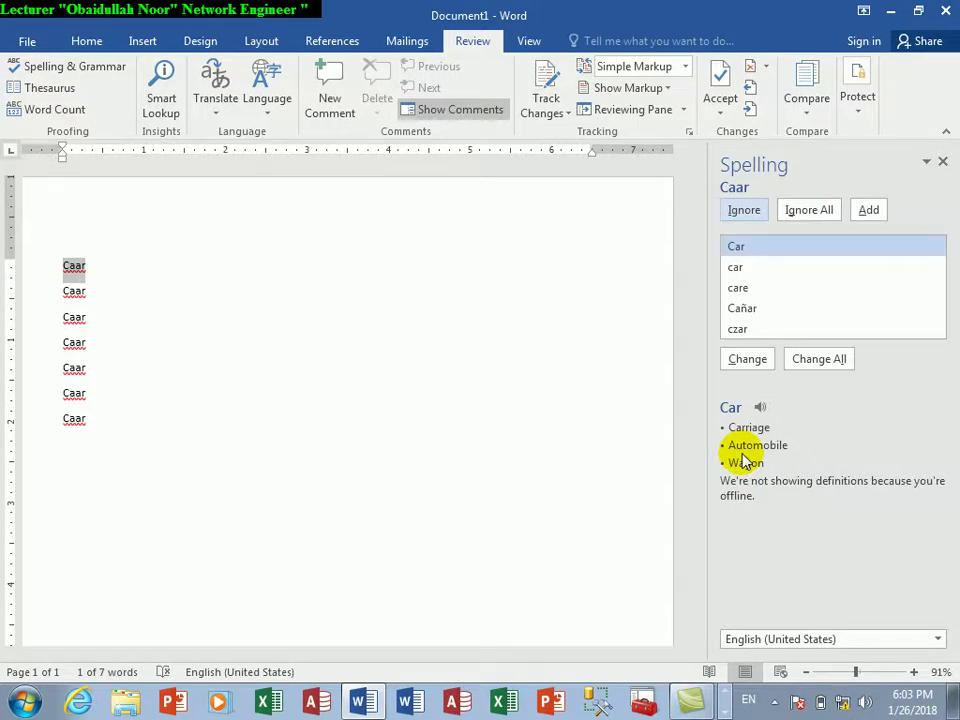
pyautogui.click(937, 641)
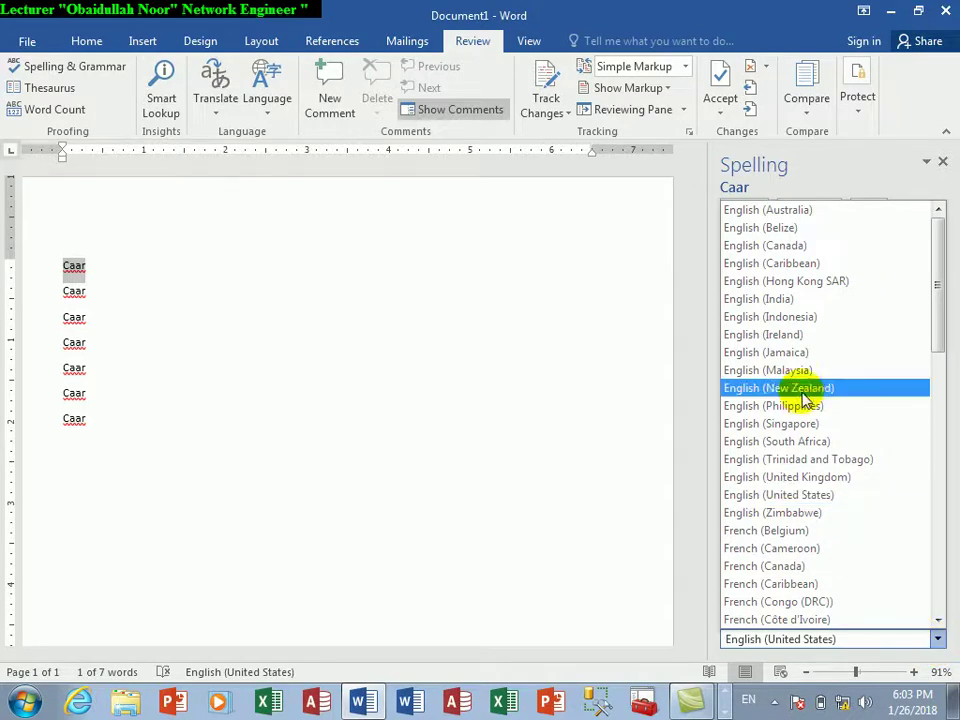
# Try English (Ireland) and French (Belgium) proofing, then return to English (United States)
pyautogui.click(781, 343)
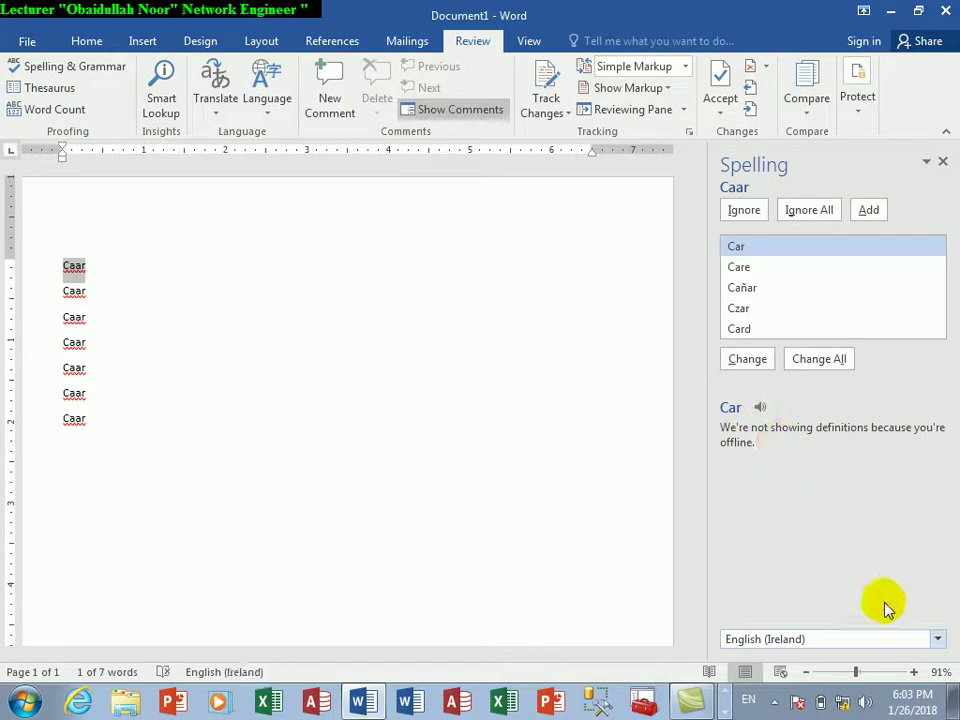
pyautogui.click(930, 640)
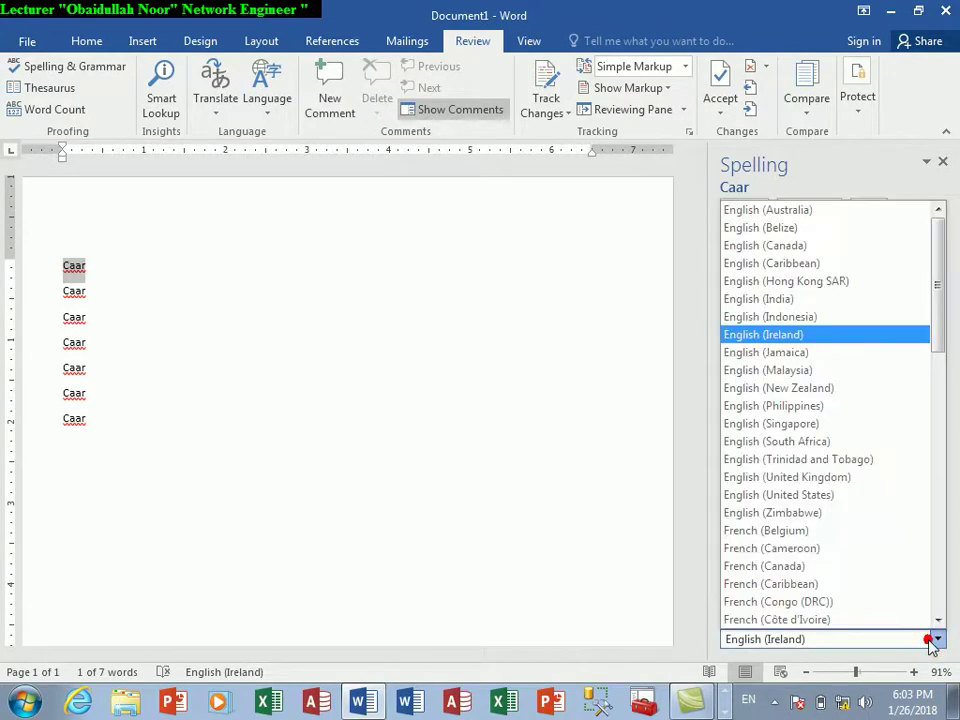
pyautogui.click(776, 538)
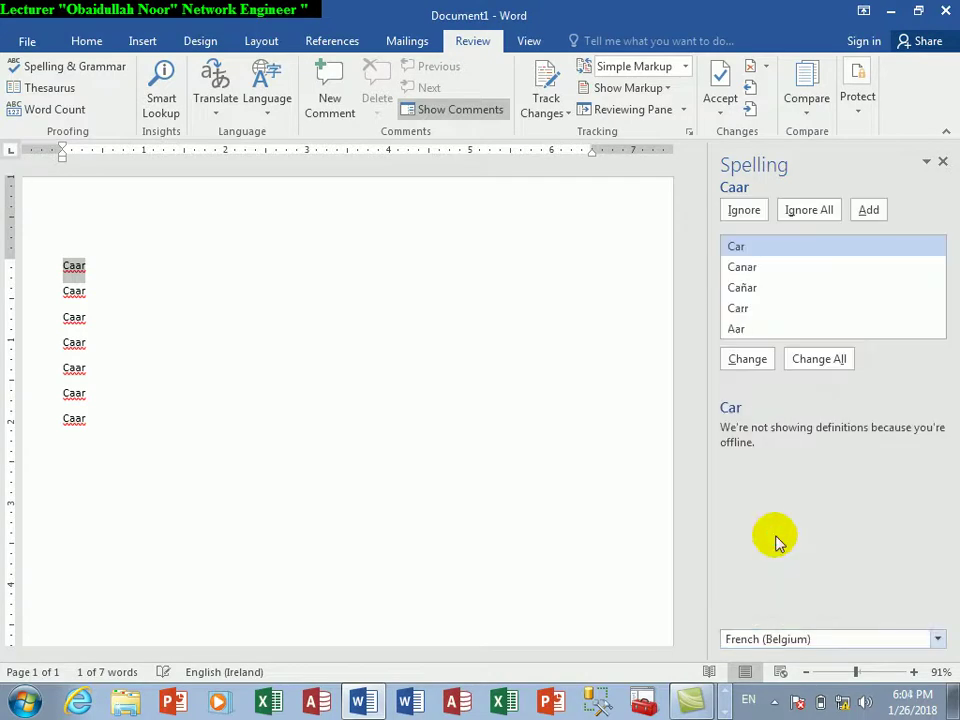
pyautogui.click(879, 637)
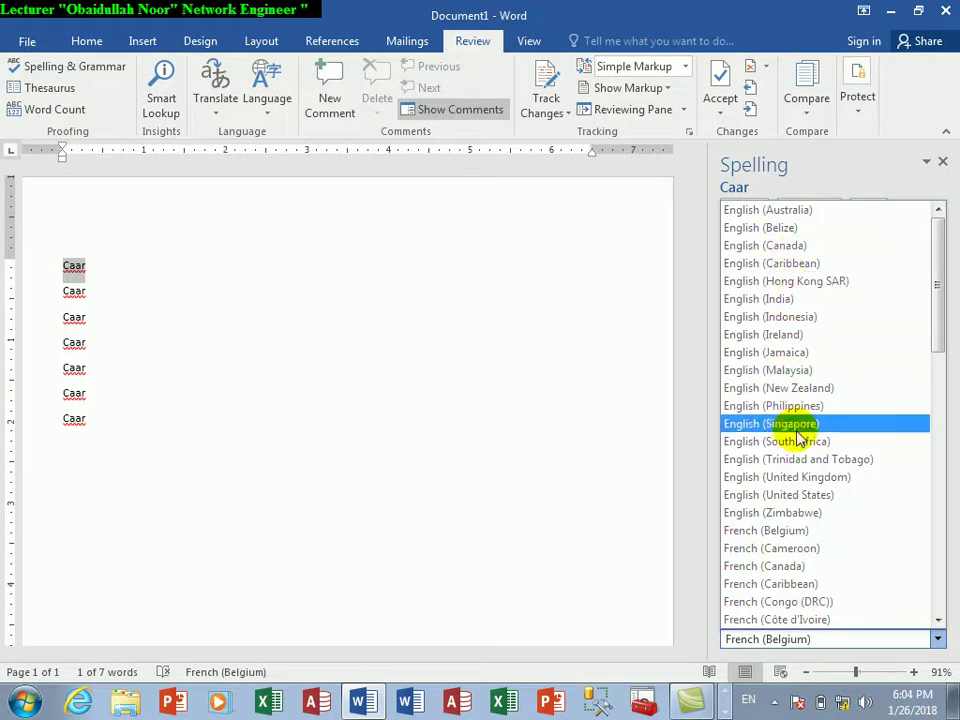
pyautogui.click(780, 495)
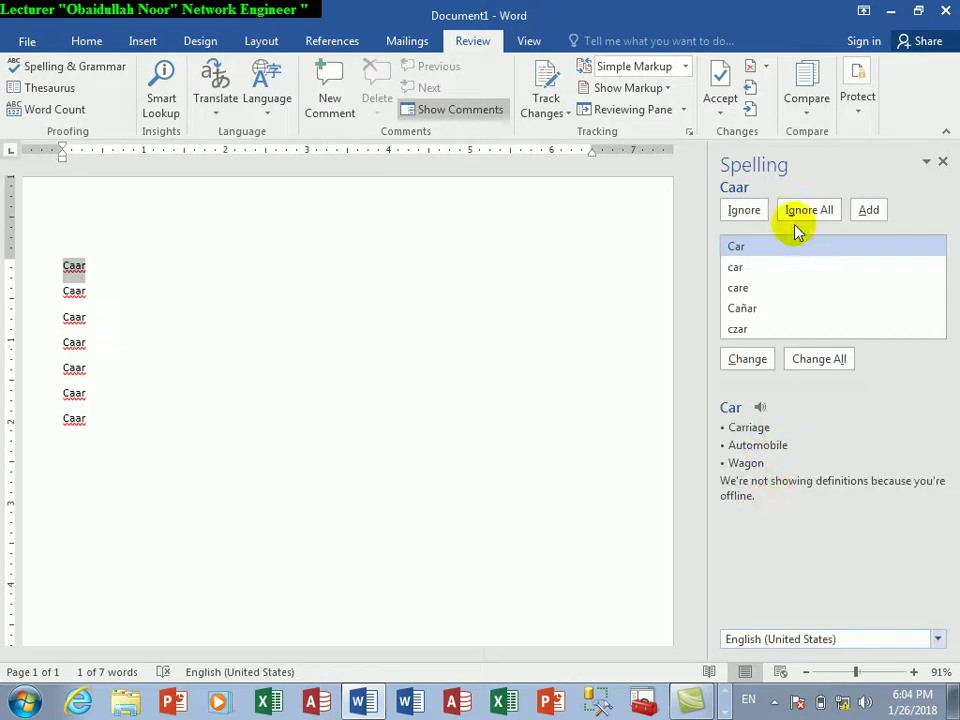
# Skip the first Caar, change the others to Car, then undo the corrections
pyautogui.click(757, 216)
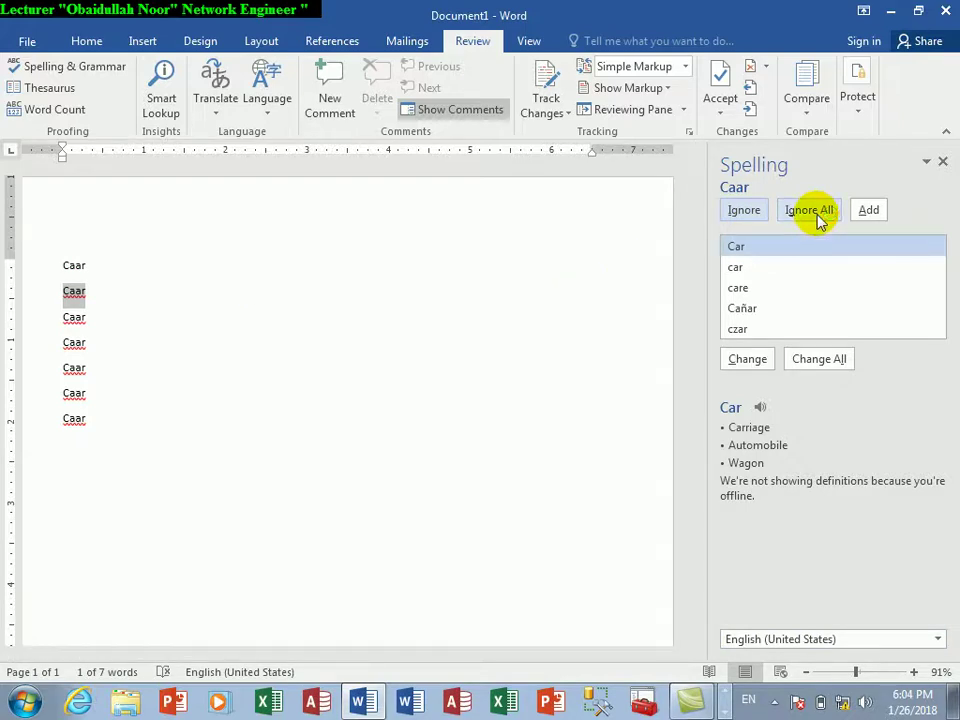
pyautogui.click(748, 362)
pyautogui.click(748, 362)
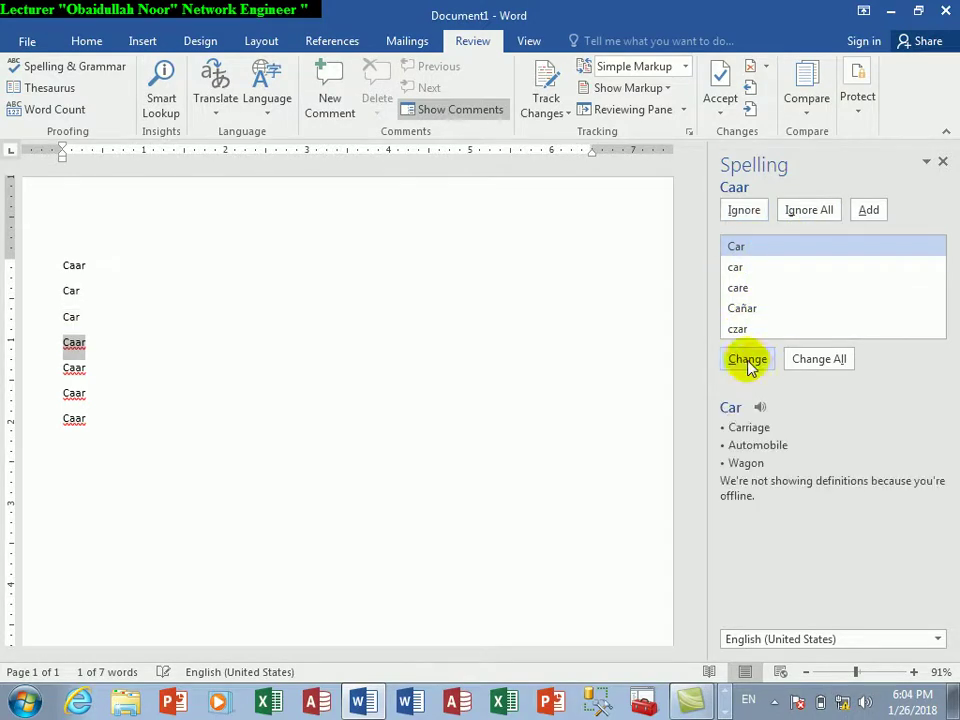
pyautogui.click(806, 362)
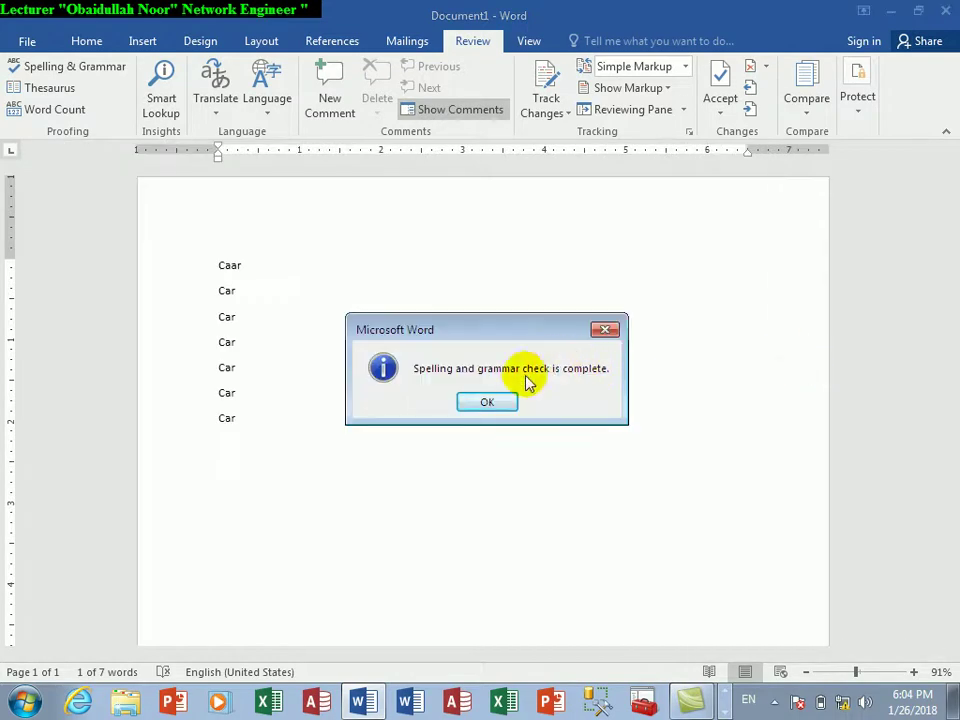
pyautogui.click(503, 402)
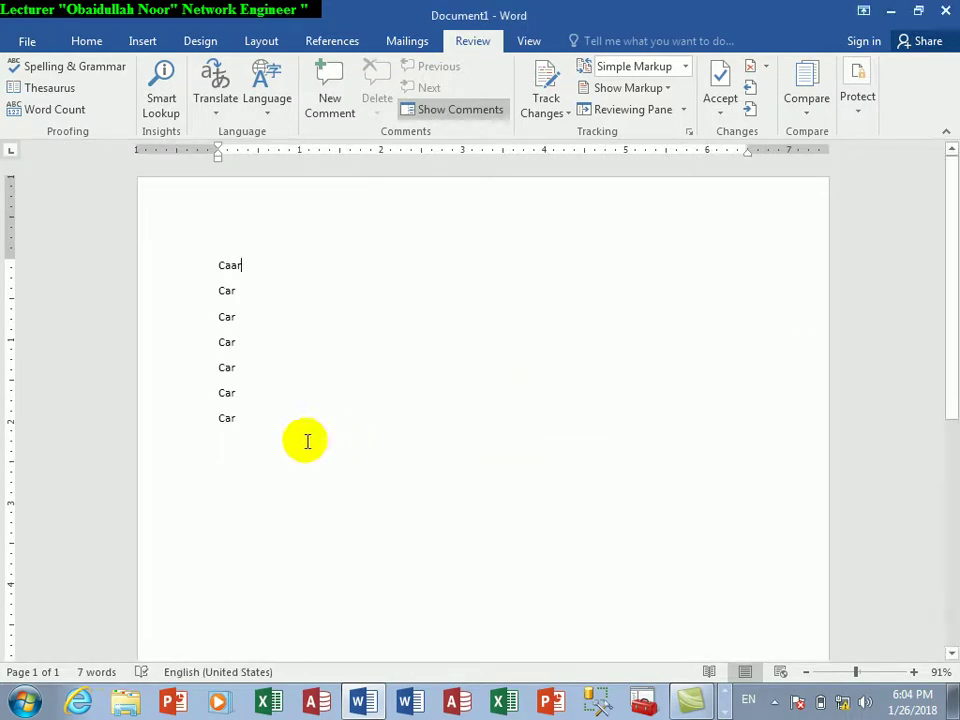
pyautogui.hotkey('ctrl', 'z')
pyautogui.hotkey('ctrl', 'z')
pyautogui.hotkey('ctrl', 'z')
pyautogui.hotkey('ctrl', 'z')
pyautogui.hotkey('ctrl', 'z')
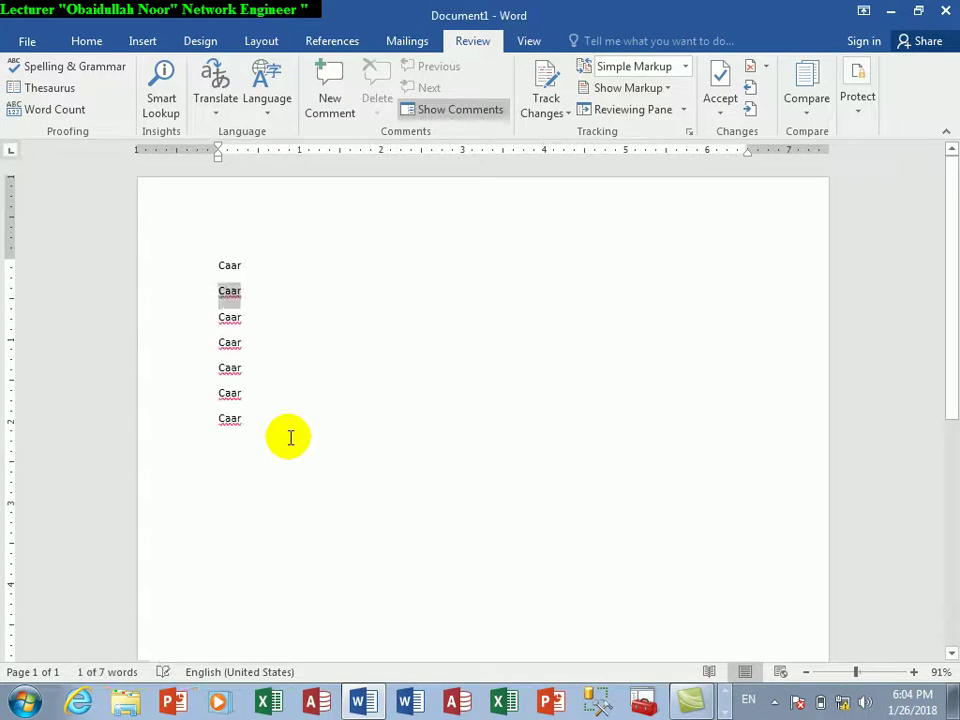
pyautogui.hotkey('ctrl', 'z')
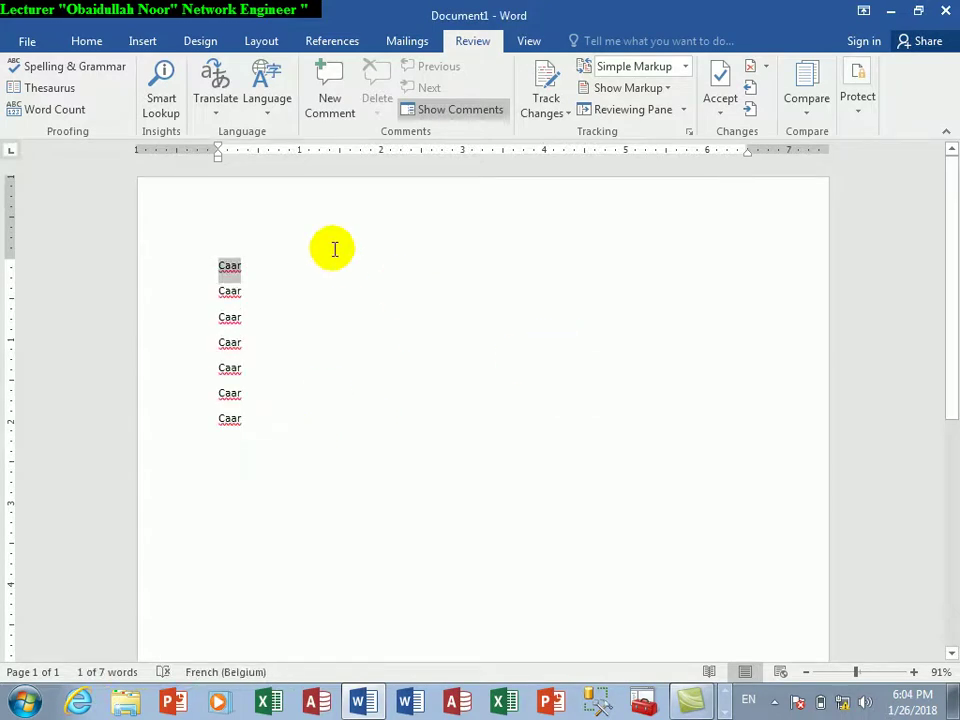
# Rerun the spelling check and add Caar to the dictionary
pyautogui.press('F7')
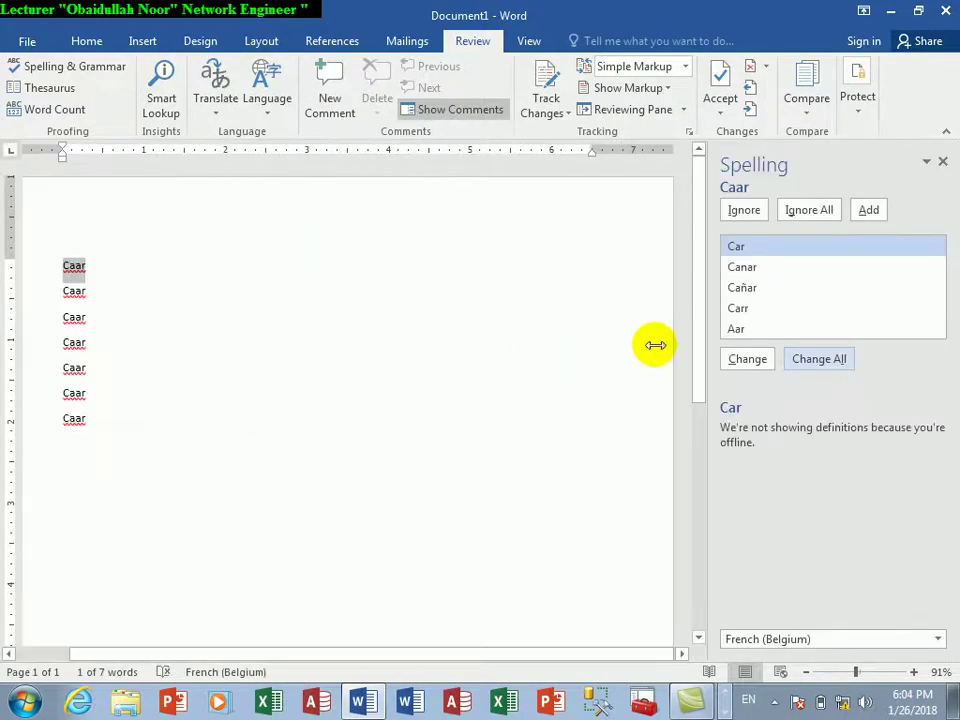
pyautogui.click(866, 212)
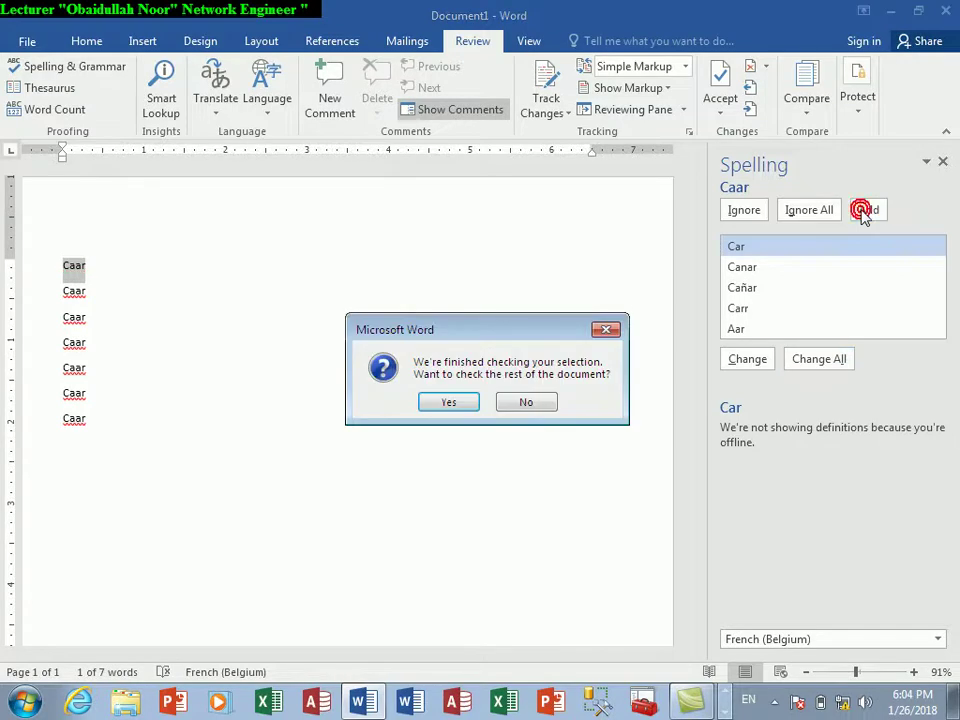
pyautogui.click(449, 404)
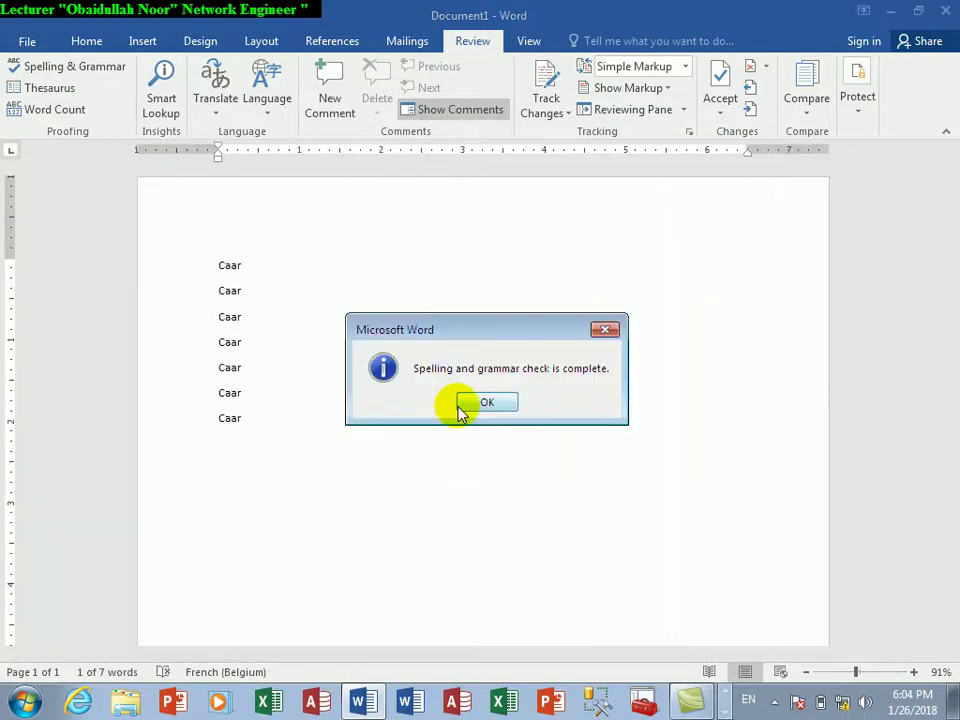
pyautogui.click(485, 402)
# Replace the seven selected Caar lines with a single typed 'caar'
pyautogui.moveTo(274, 435); pyautogui.dragTo(167, 259)
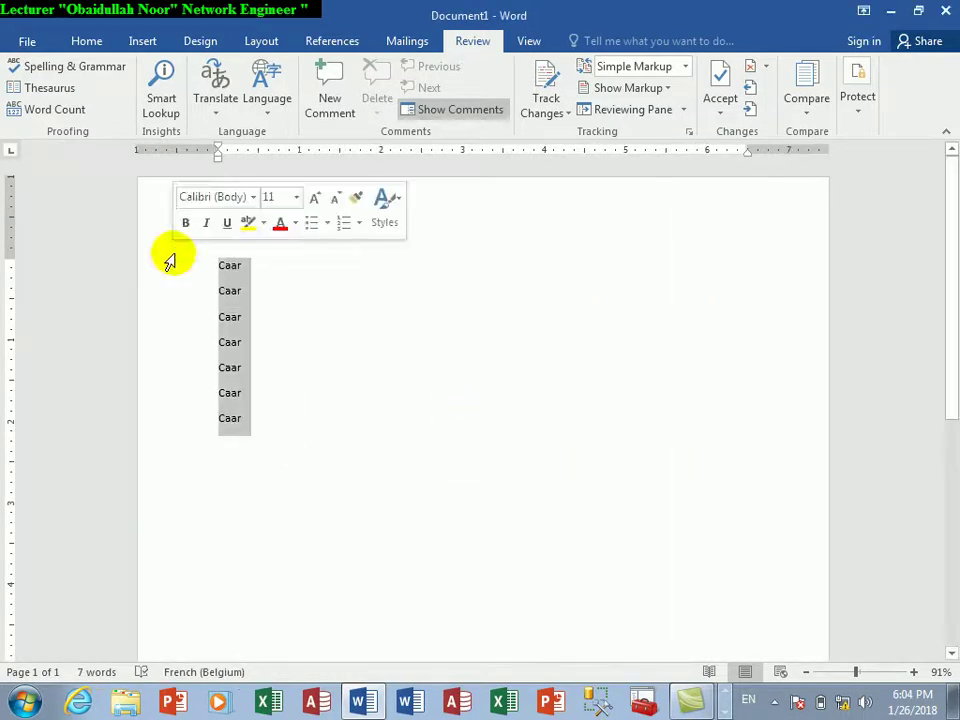
pyautogui.write('caa')
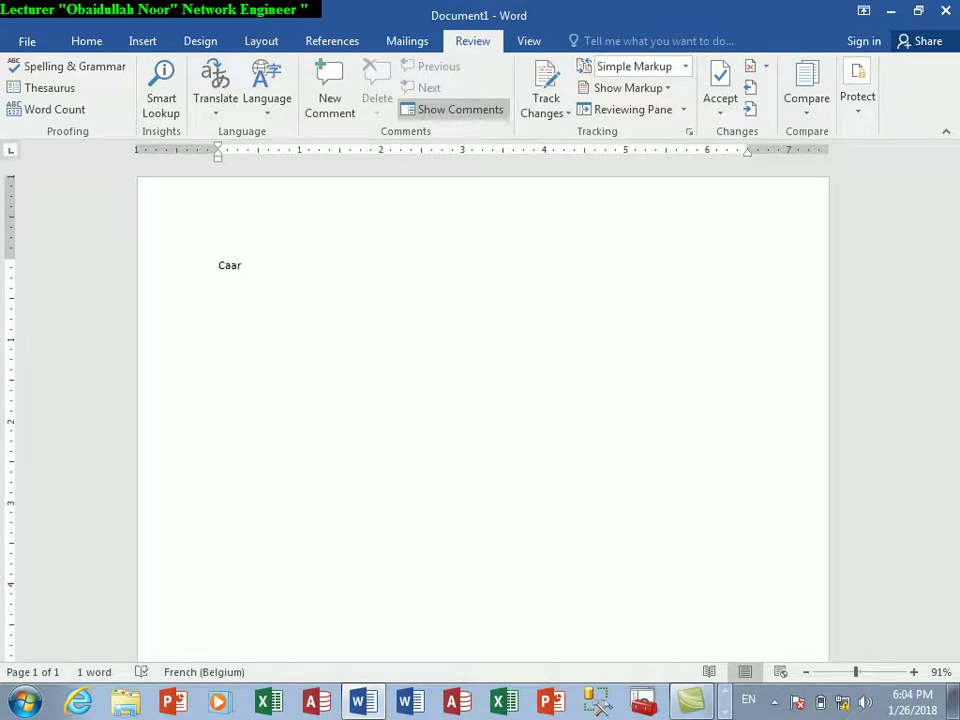
# In the Thesaurus, search 'flower', then 'car' to get French (France) synonyms
pyautogui.click(66, 94)
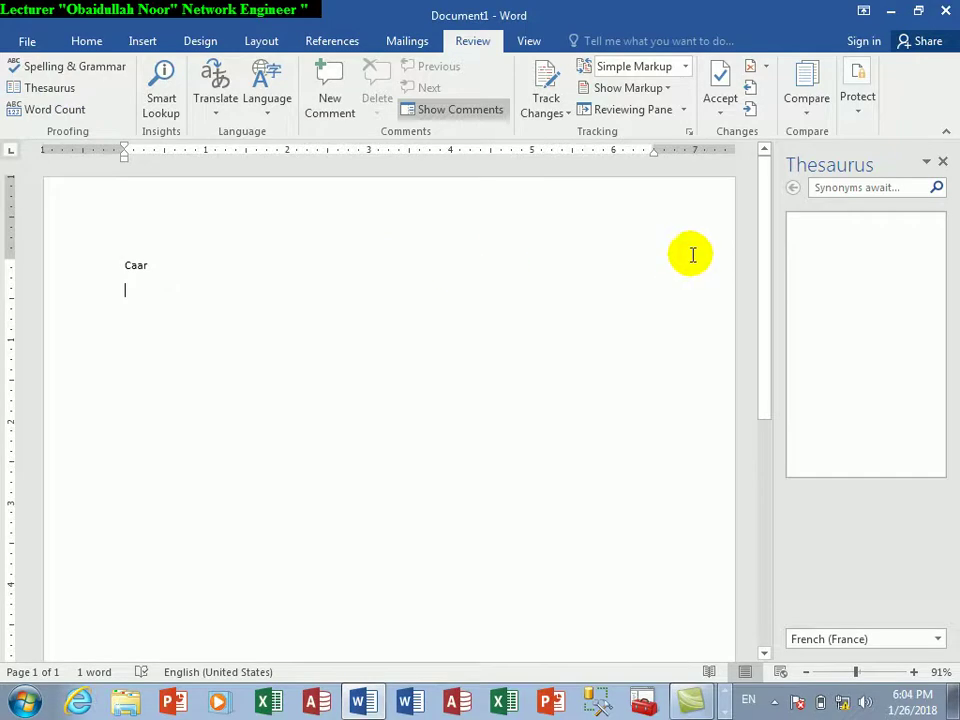
pyautogui.click(164, 260)
pyautogui.click(853, 189)
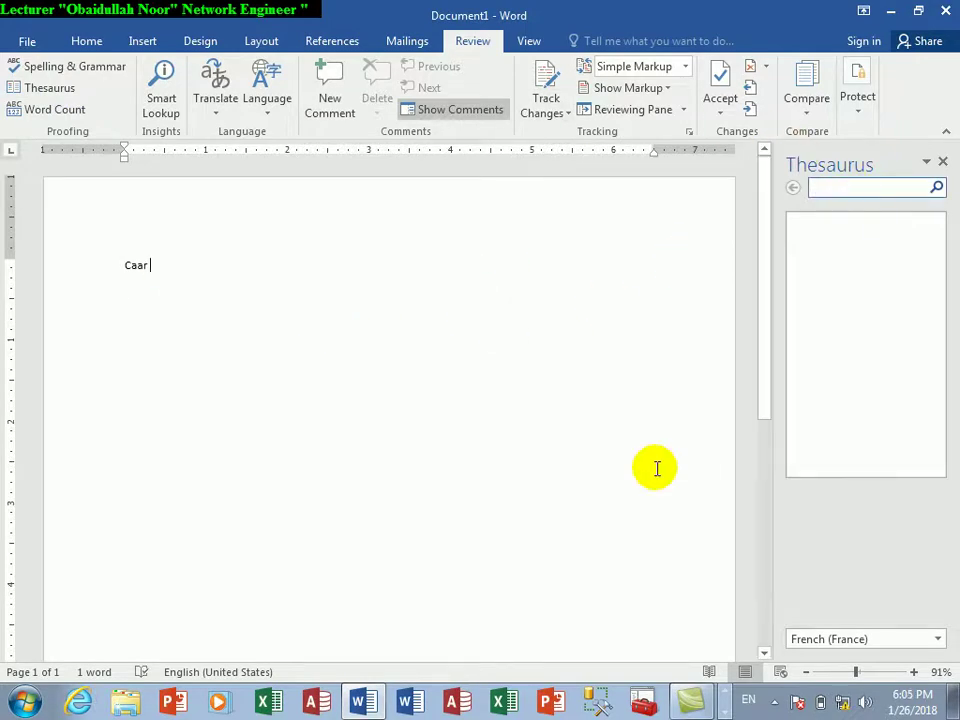
pyautogui.write('flower')
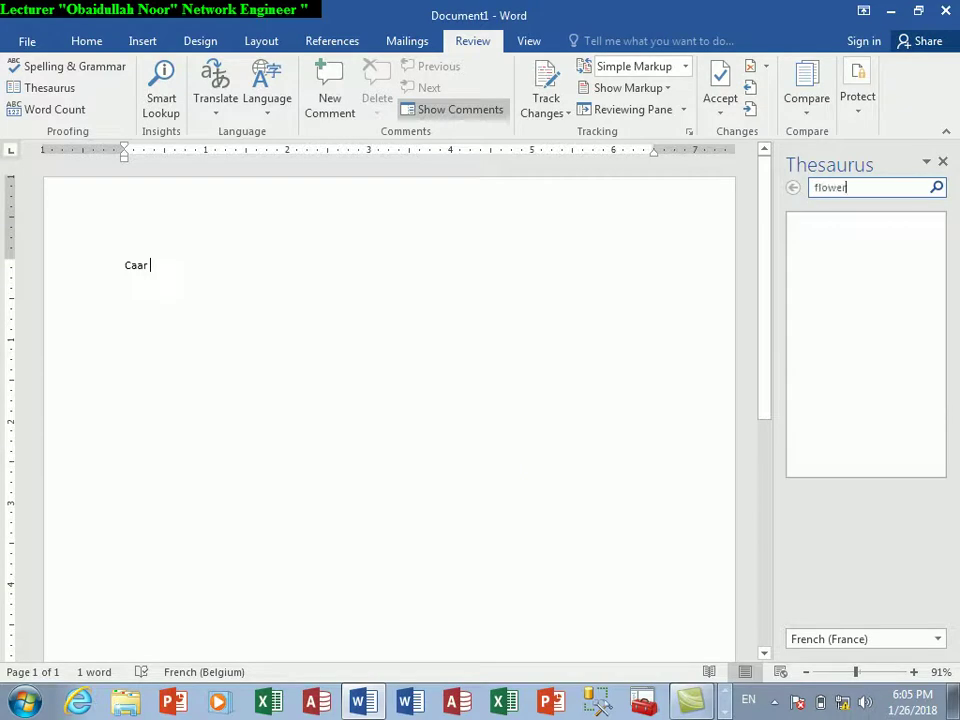
pyautogui.press('Return')
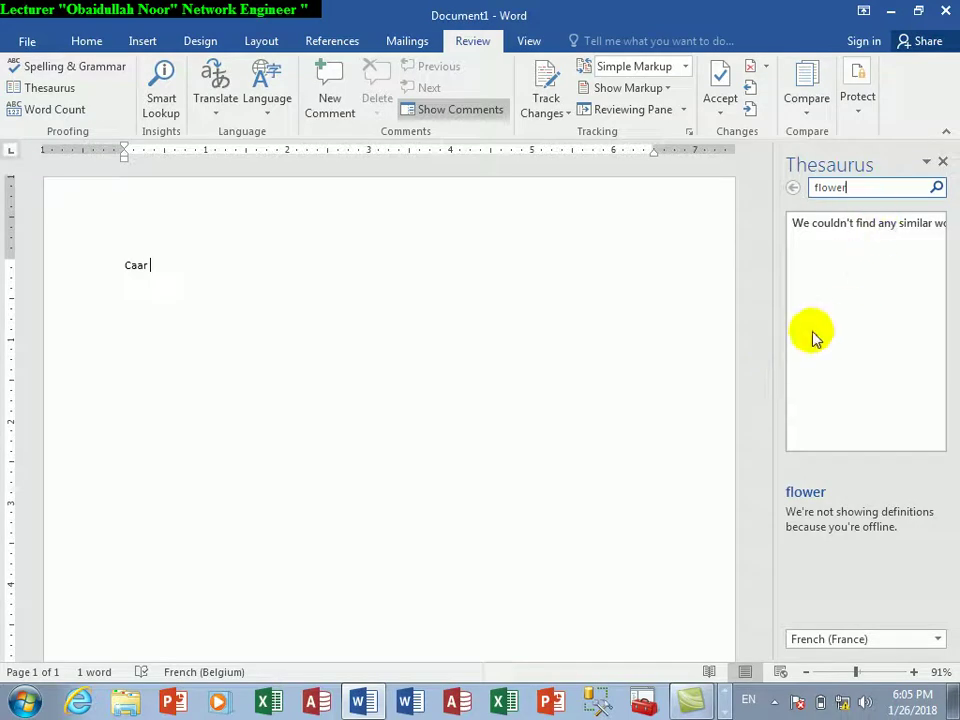
pyautogui.press('BackSpace')
pyautogui.press('BackSpace')
pyautogui.write('car')
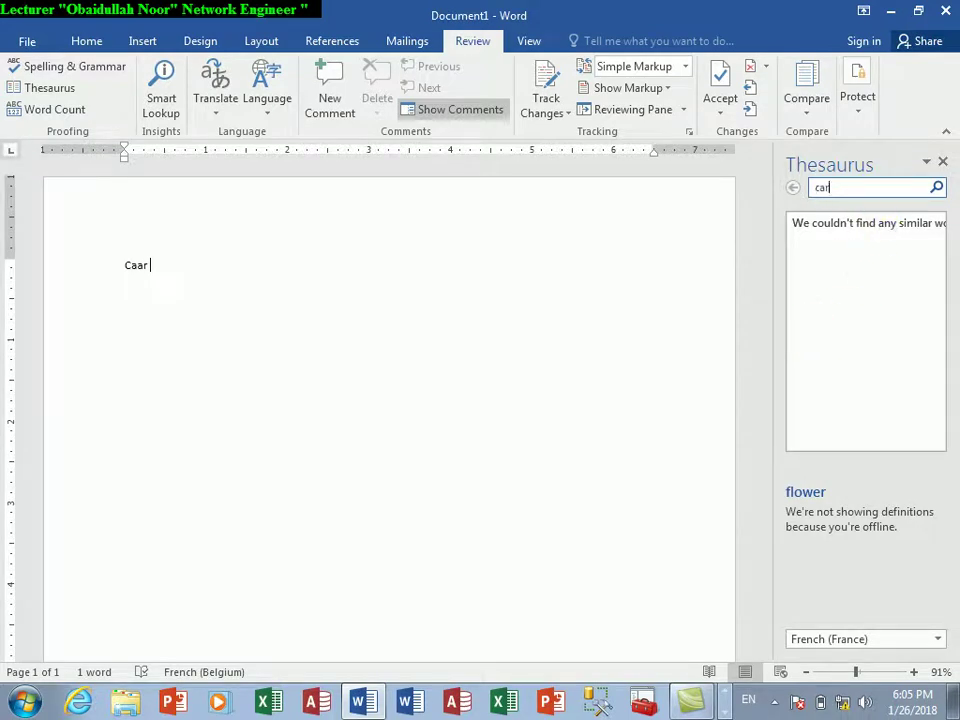
pyautogui.press('Return')
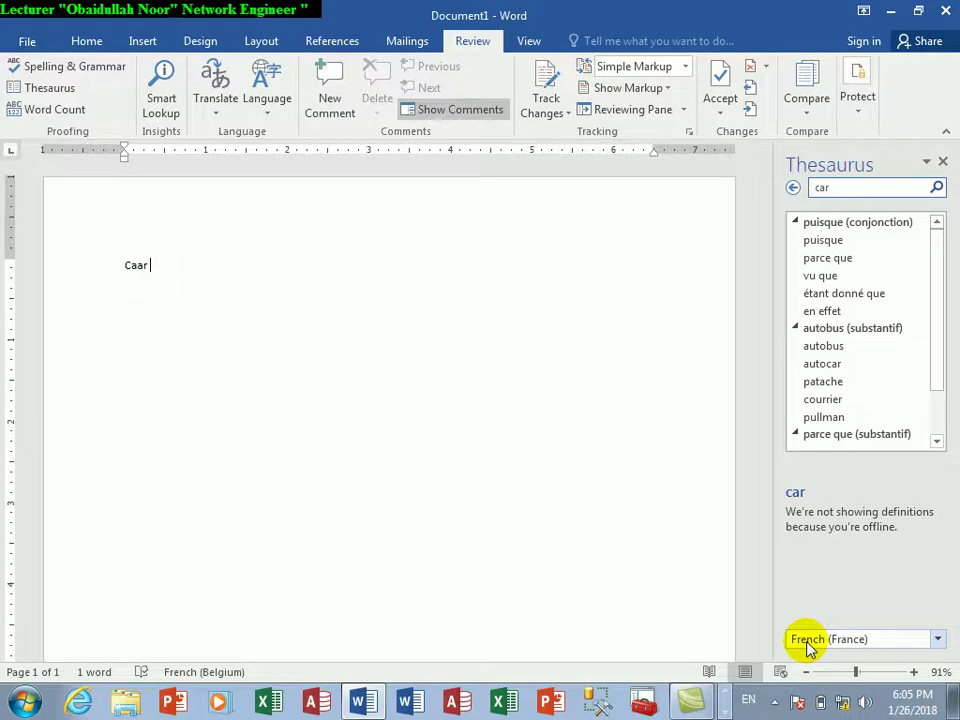
# Switch the Thesaurus to English (United States) and look up 'cross' and 'computer'
pyautogui.click(808, 644)
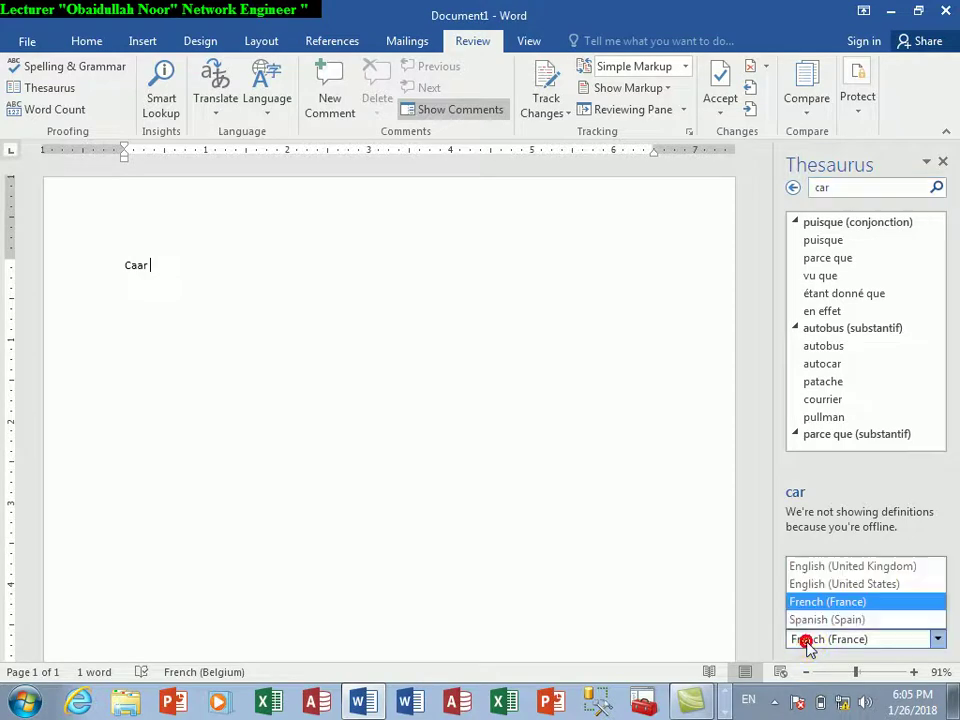
pyautogui.click(815, 586)
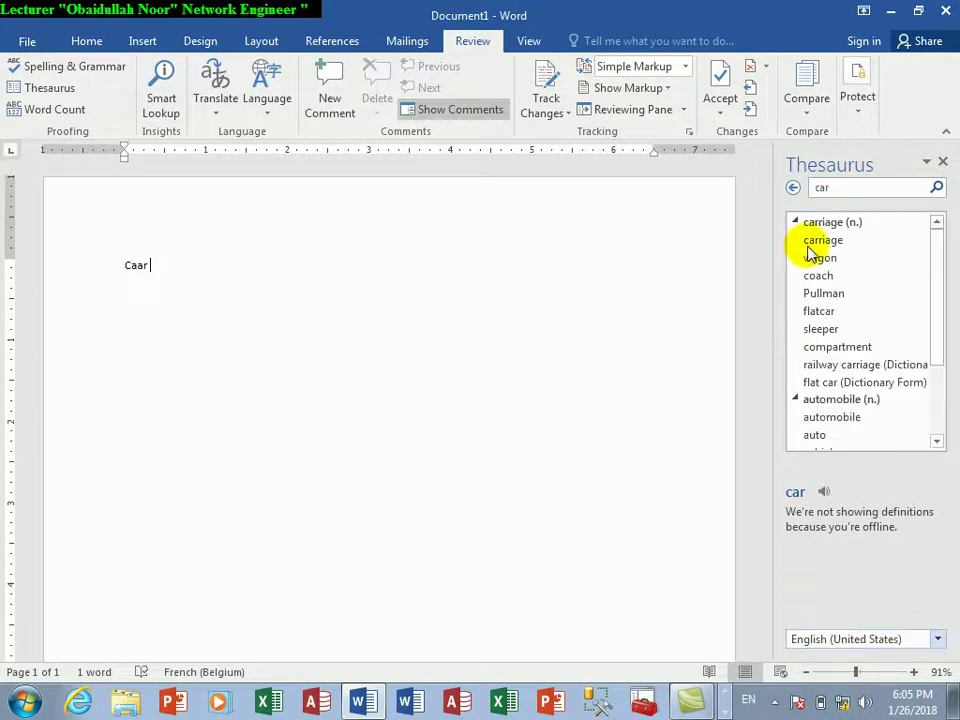
pyautogui.doubleClick(842, 187)
pyautogui.press('BackSpace')
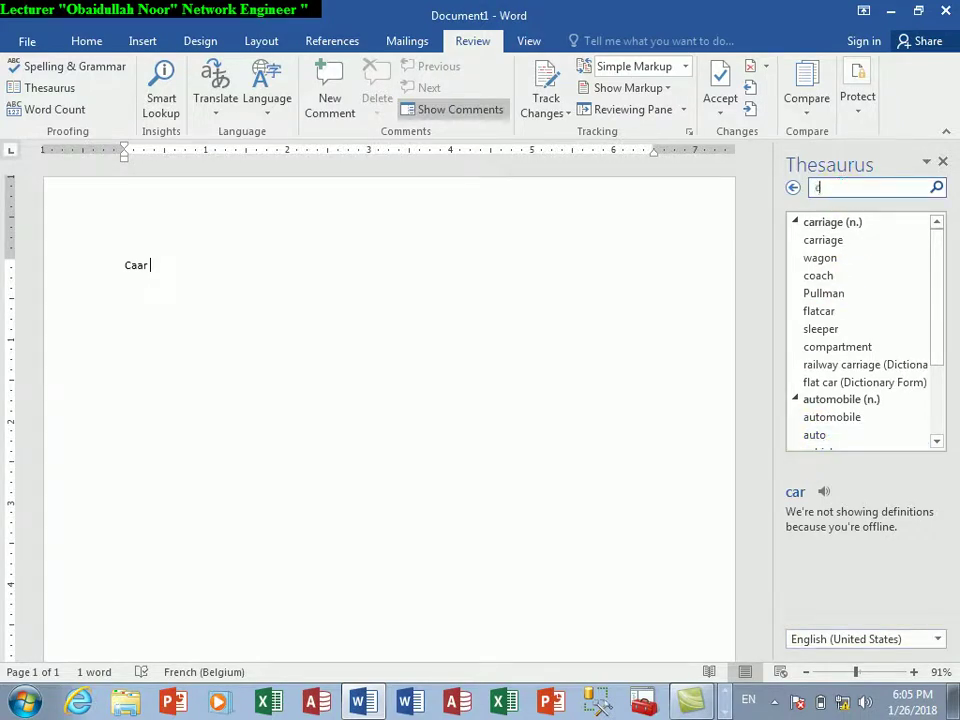
pyautogui.press('Return')
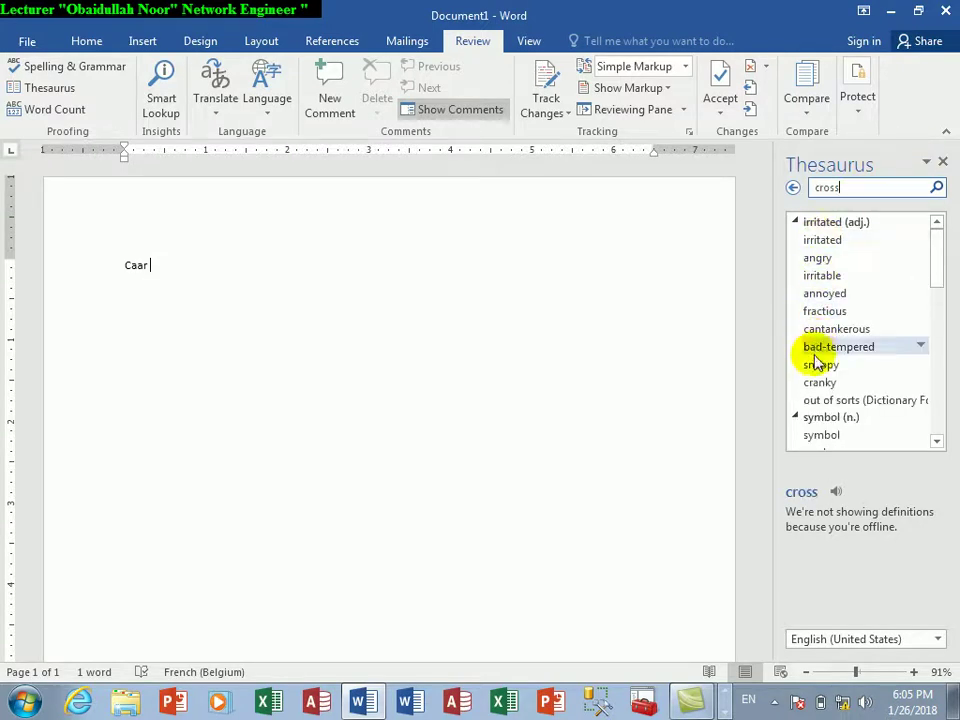
pyautogui.doubleClick(848, 186)
pyautogui.write('computer')
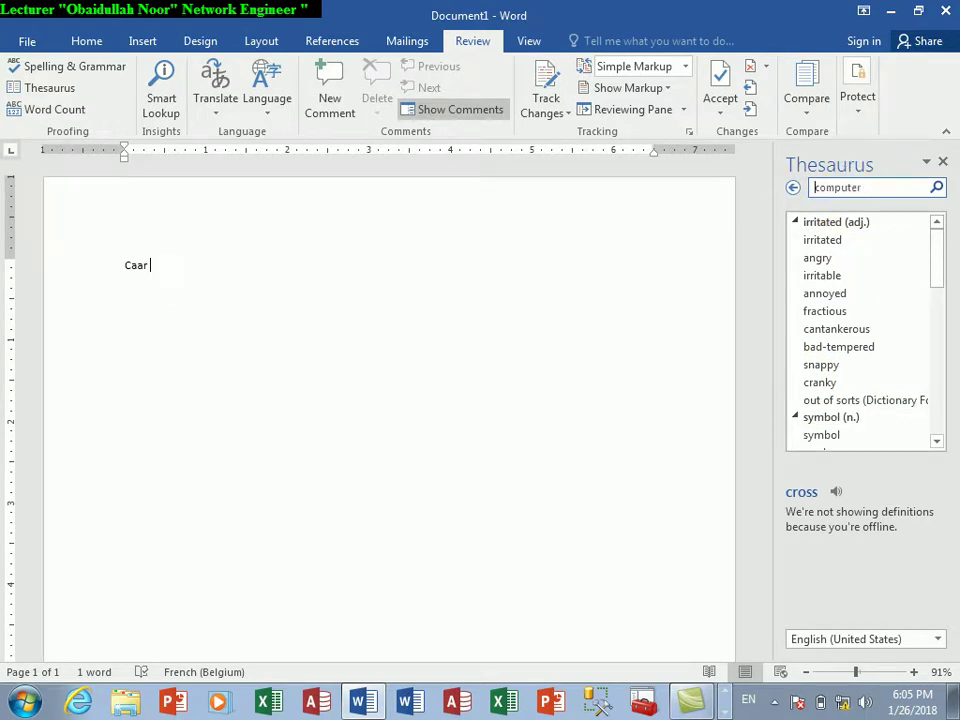
pyautogui.press('Return')
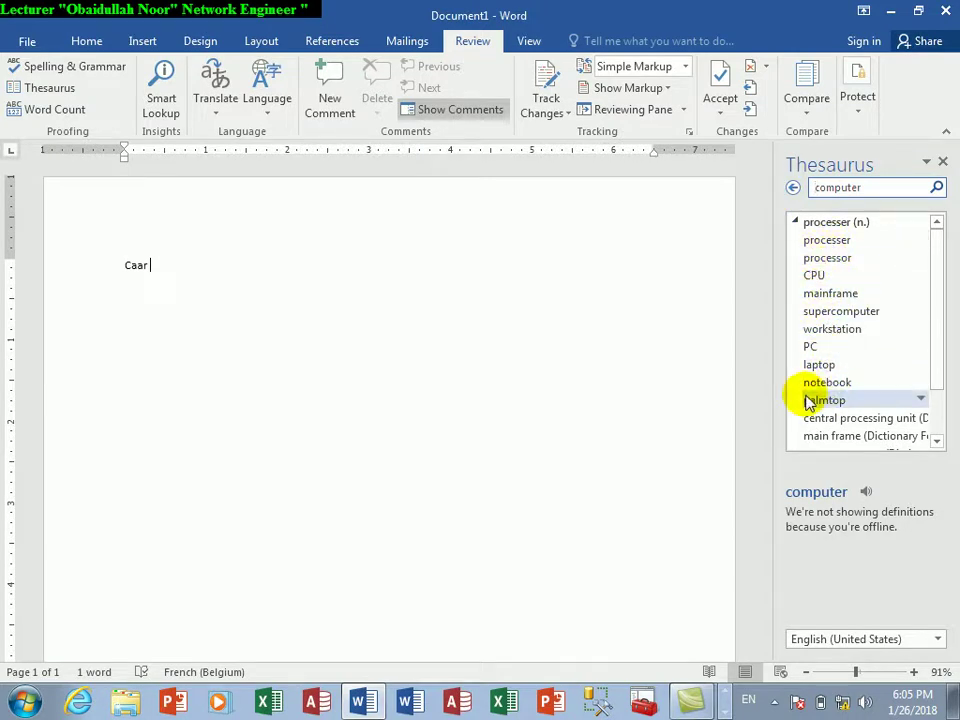
# Look up computer in Spanish and French, close the Thesaurus, and select Caar
pyautogui.click(825, 638)
pyautogui.click(818, 621)
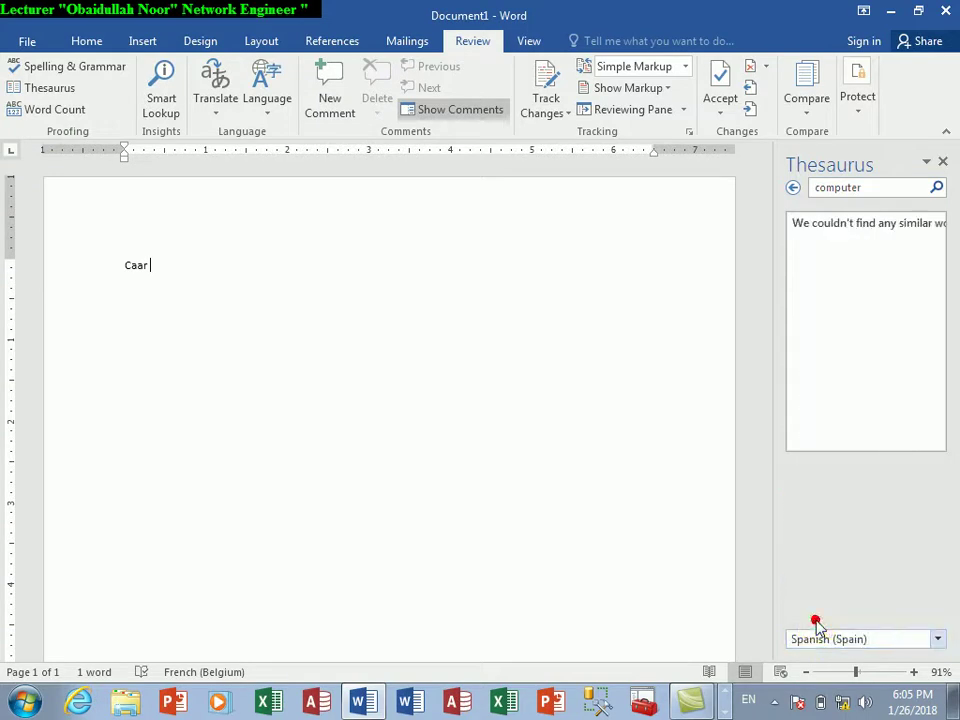
pyautogui.click(821, 642)
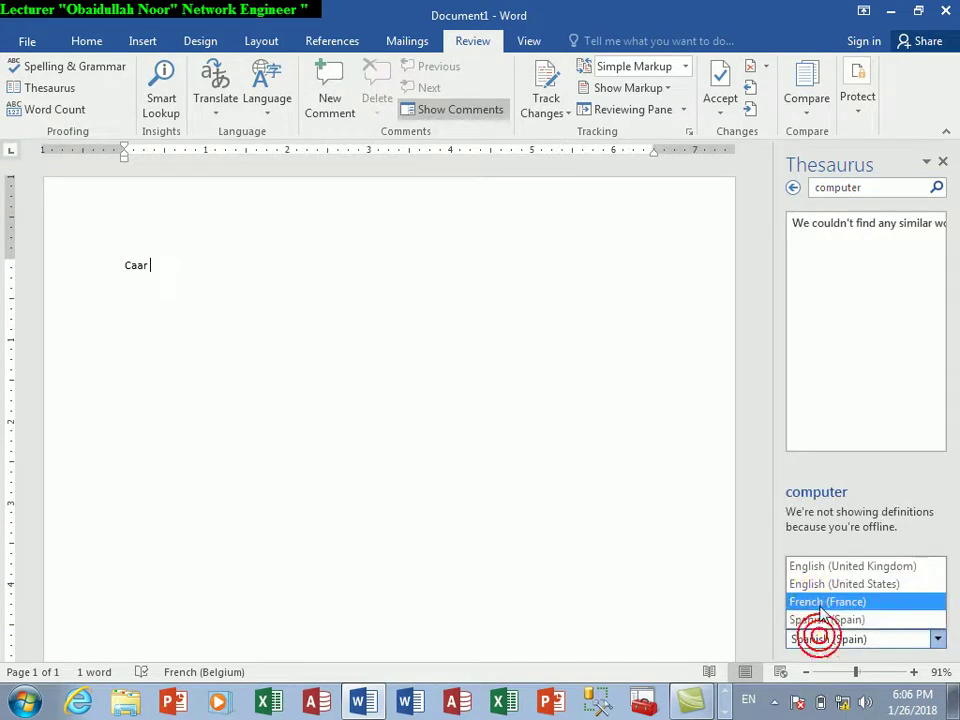
pyautogui.click(820, 601)
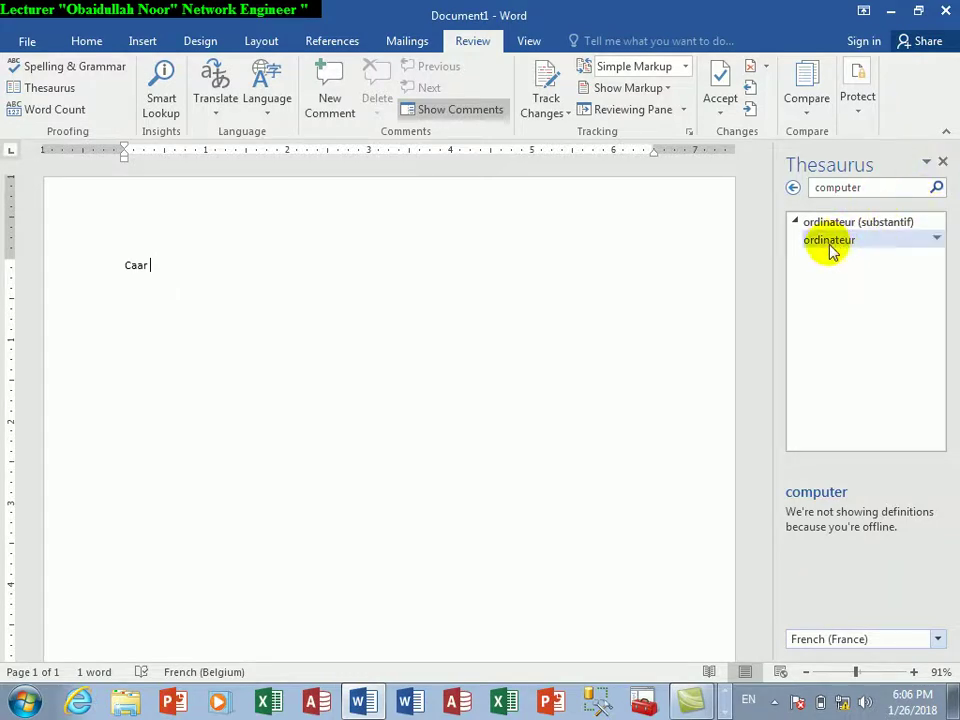
pyautogui.click(942, 162)
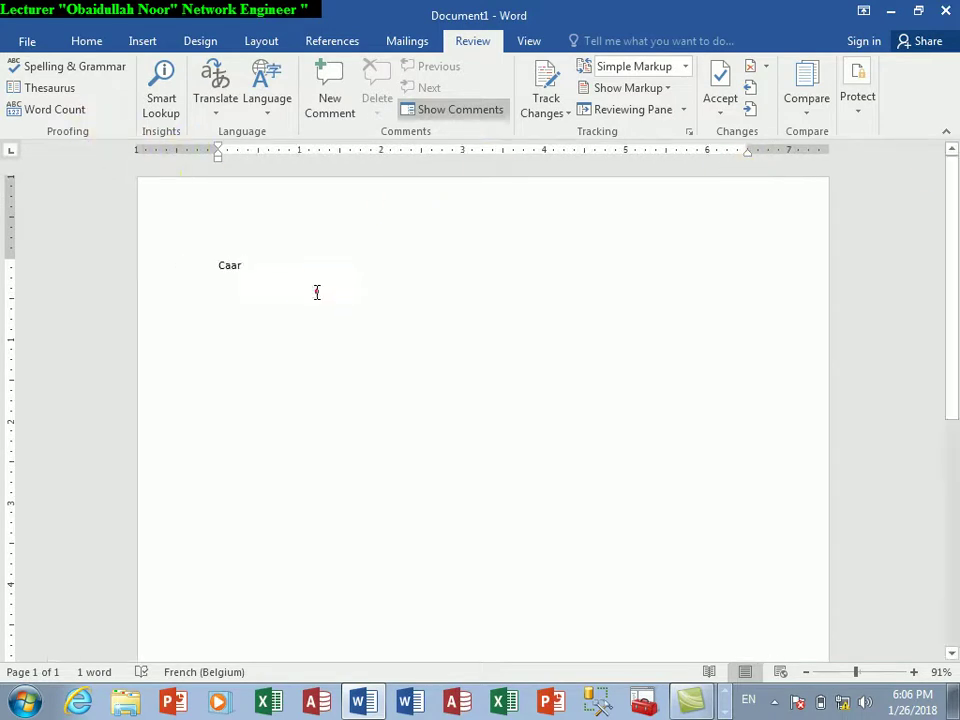
pyautogui.moveTo(317, 291); pyautogui.dragTo(167, 285)
# Generate 200 paragraphs of sample text with =rand(200), then scroll back to page 1
pyautogui.write('=ra')
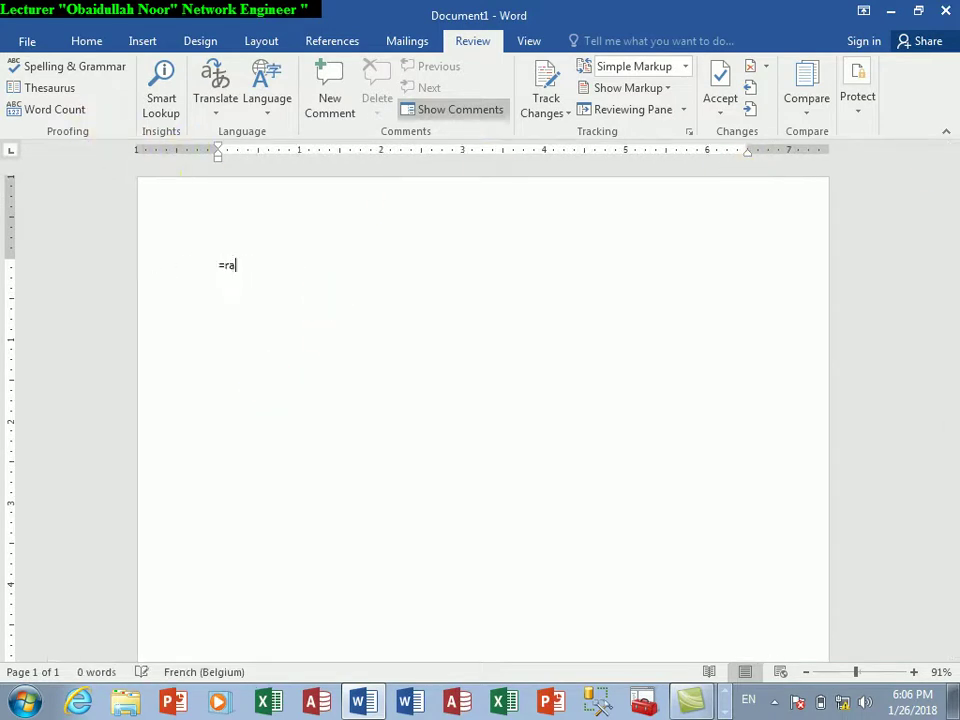
pyautogui.write('nd(200')
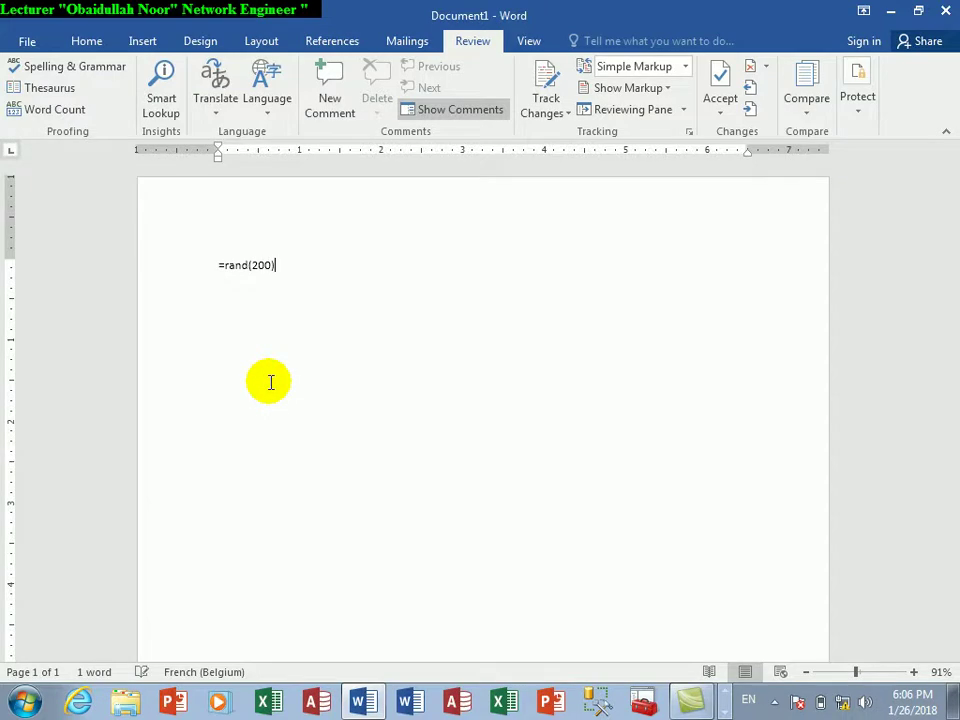
pyautogui.press('Return')
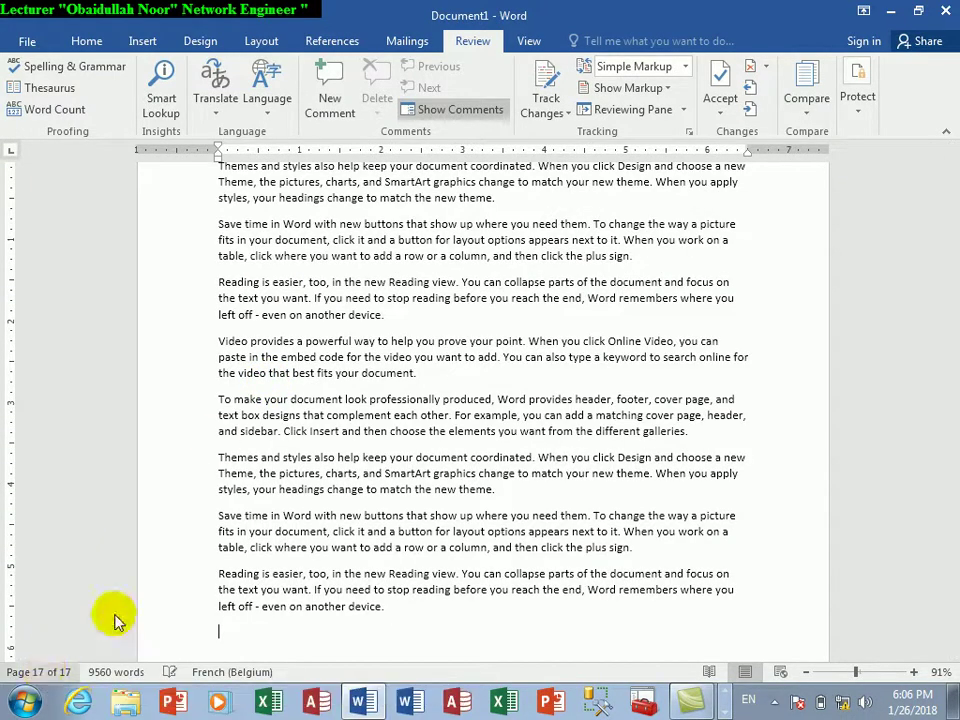
pyautogui.doubleClick(330, 433)
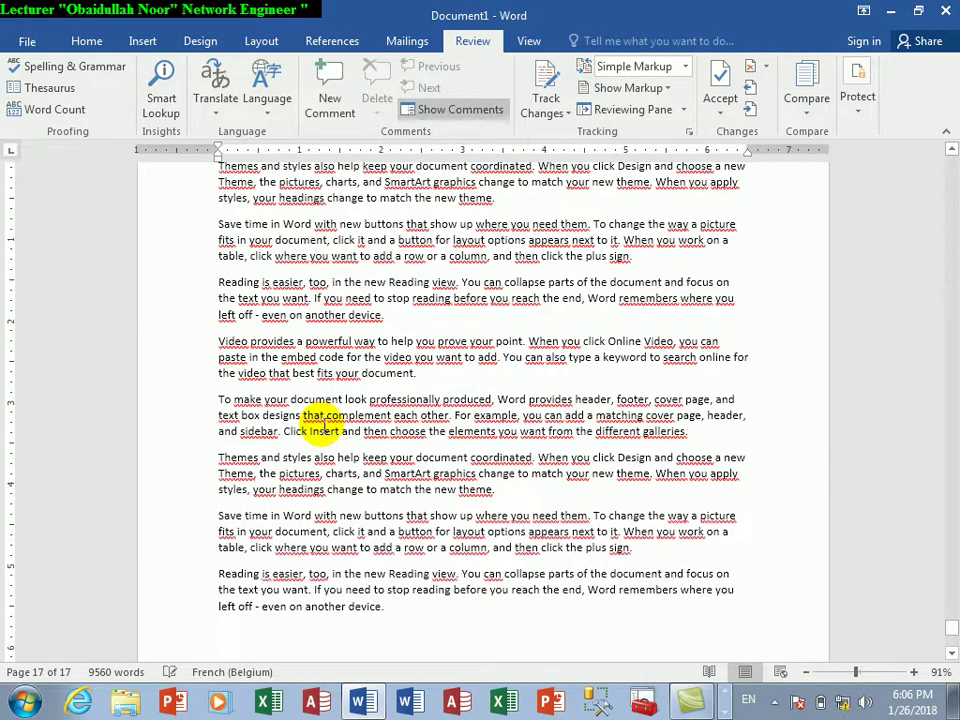
pyautogui.click(950, 631)
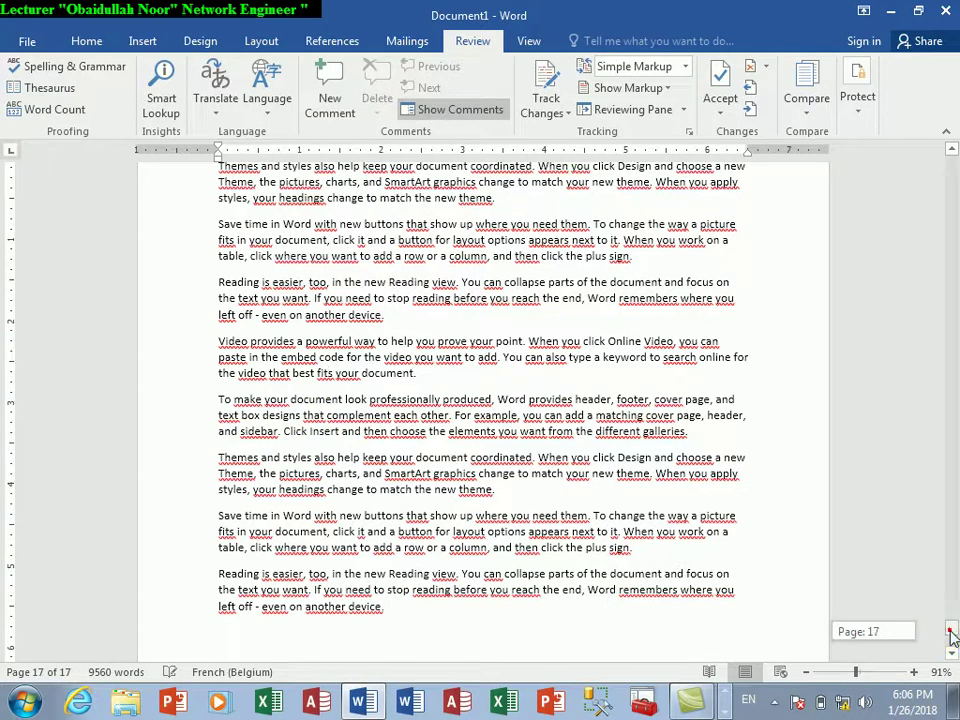
pyautogui.moveTo(950, 631); pyautogui.dragTo(945, 150)
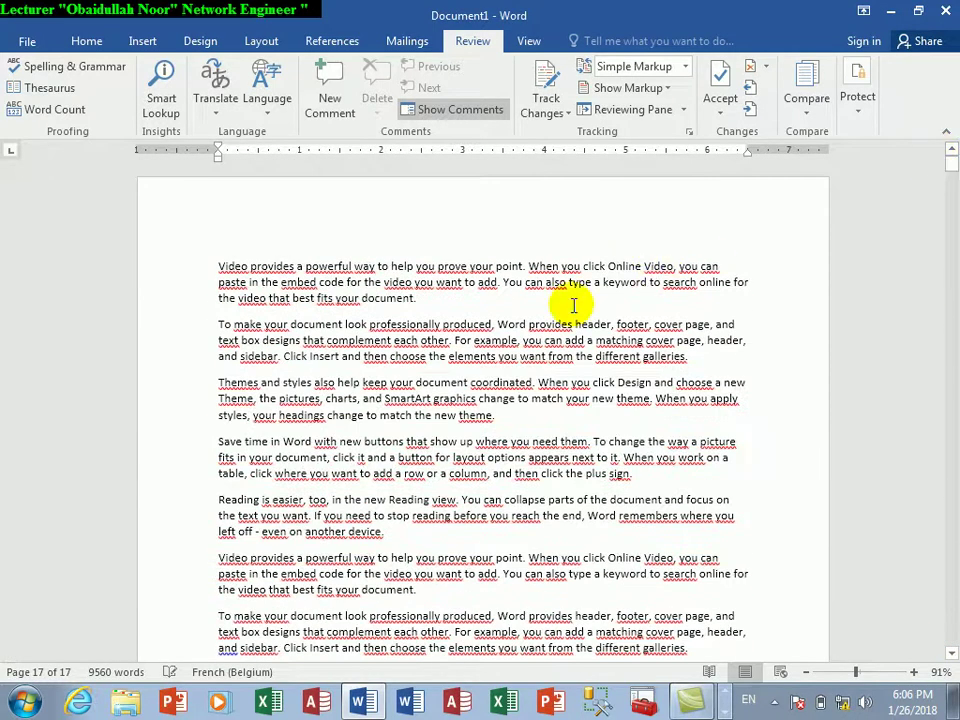
pyautogui.click(525, 268)
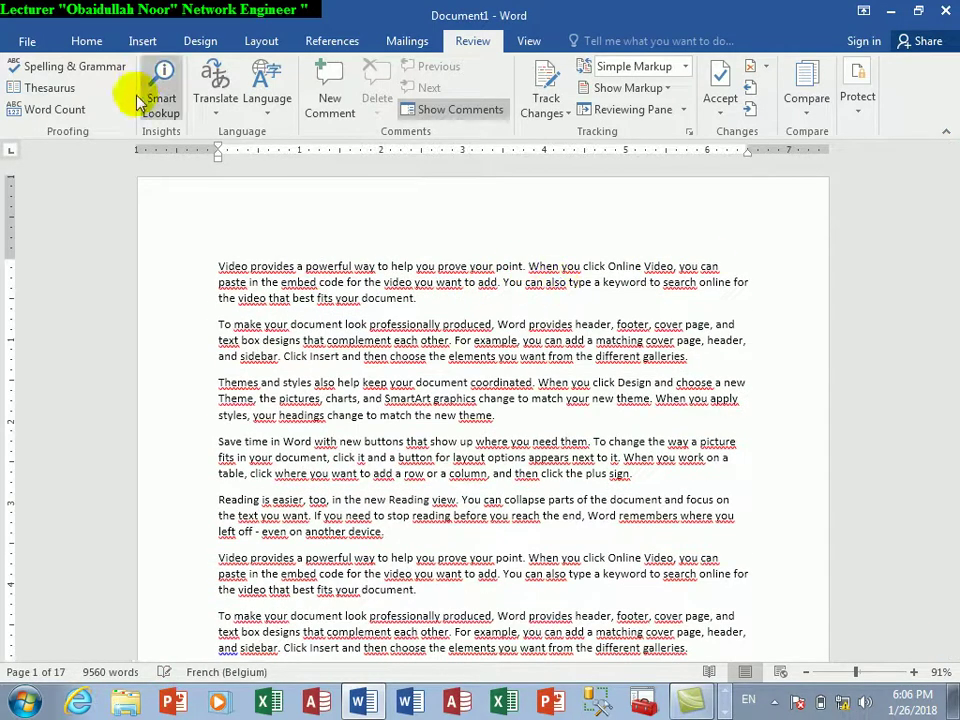
pyautogui.click(50, 108)
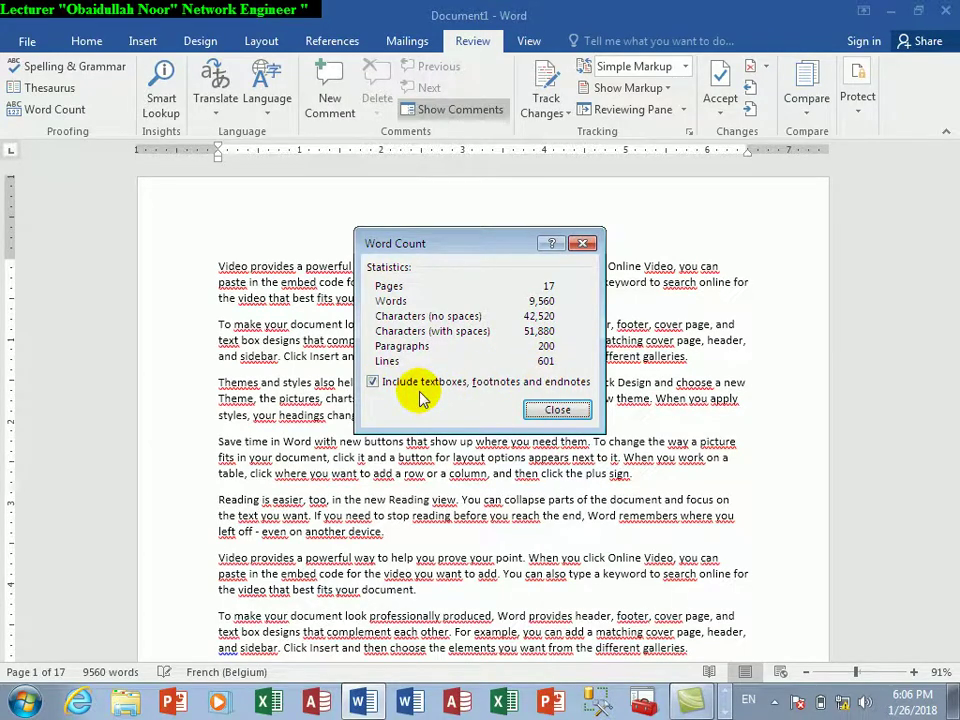
pyautogui.click(557, 409)
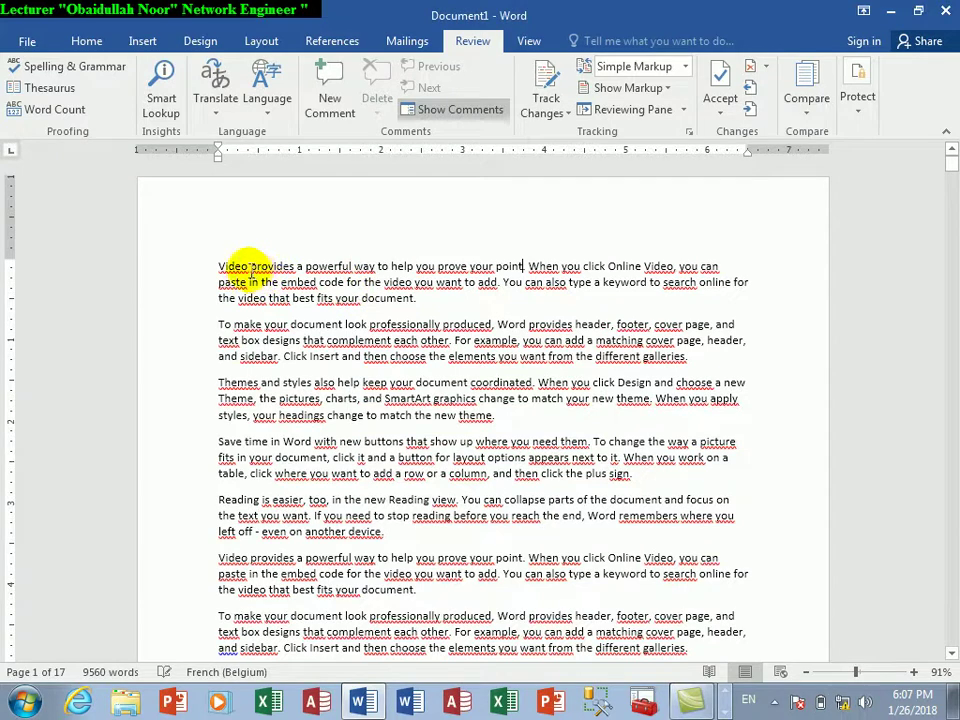
pyautogui.click(249, 267)
# Insert a footnote reading 'fdfdfdd' on the first page
pyautogui.click(320, 40)
pyautogui.click(192, 108)
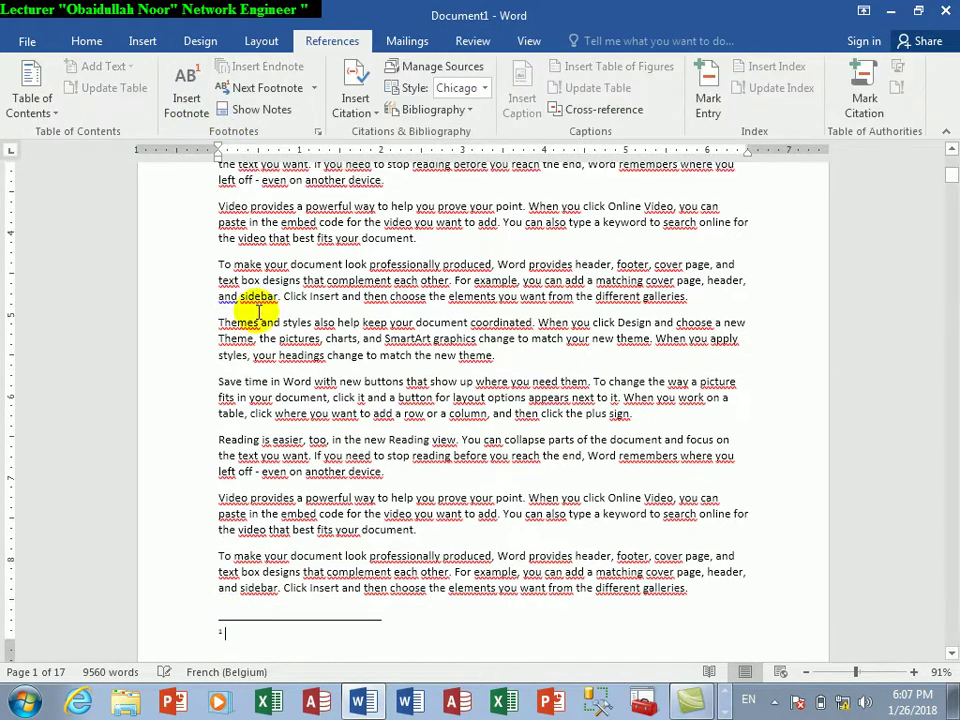
pyautogui.write('fdfdfdd')
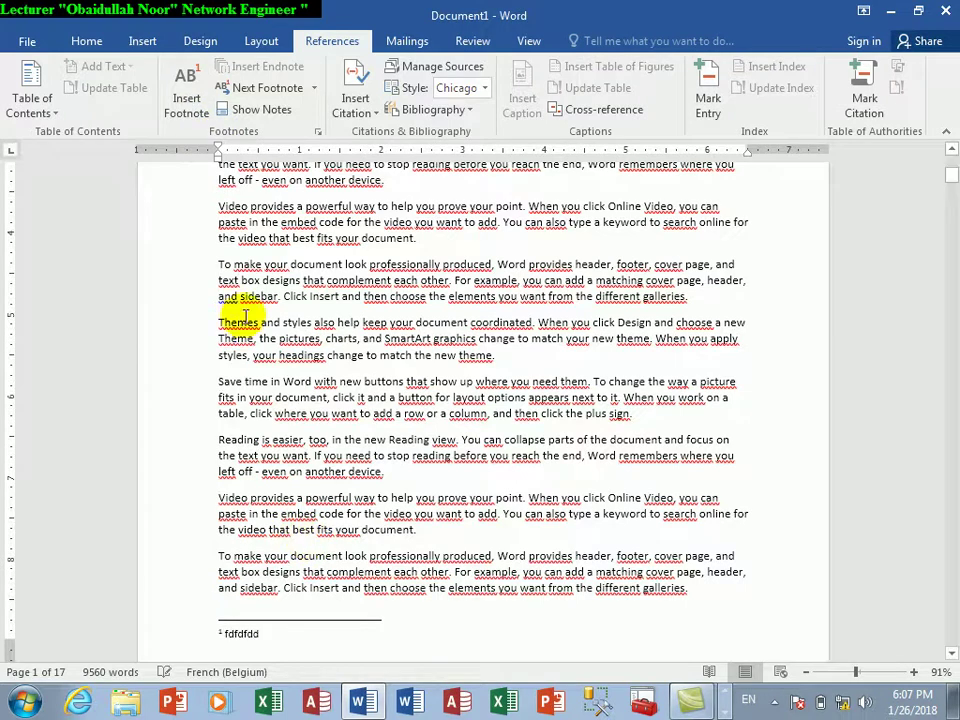
# Check the word count with footnotes excluded (9,560 vs 9,561 words), then close it
pyautogui.click(395, 42)
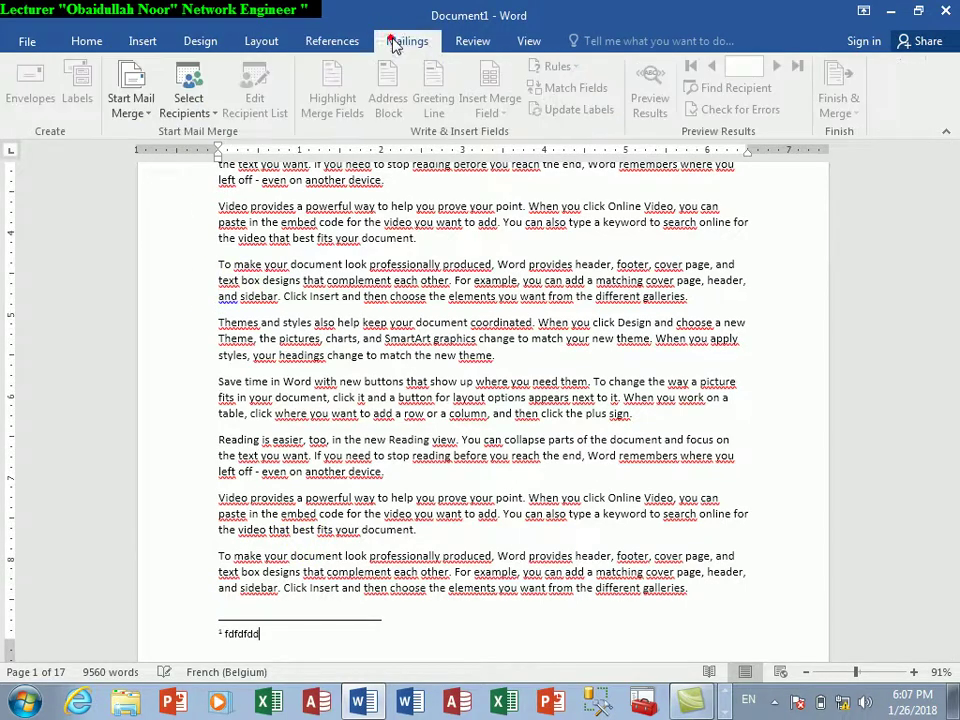
pyautogui.click(471, 41)
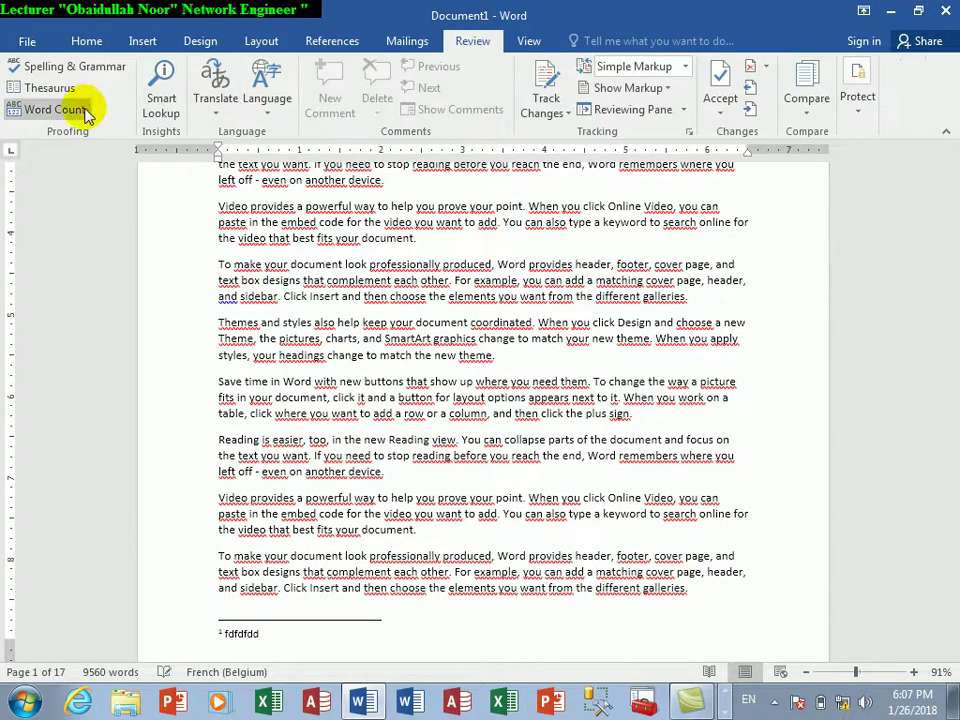
pyautogui.click(56, 109)
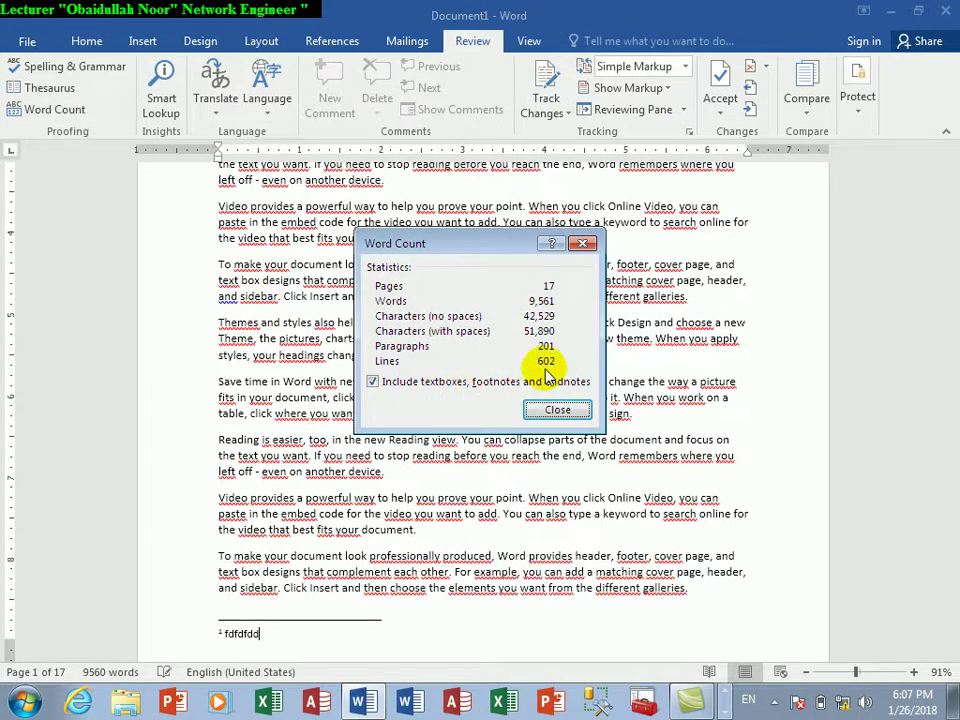
pyautogui.click(372, 381)
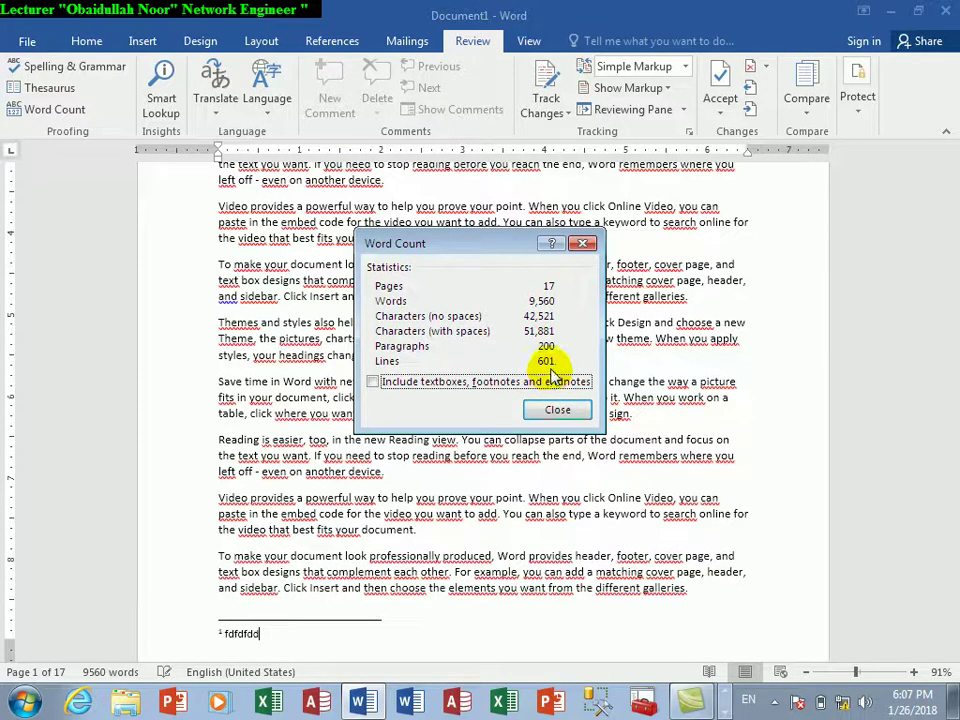
pyautogui.click(555, 408)
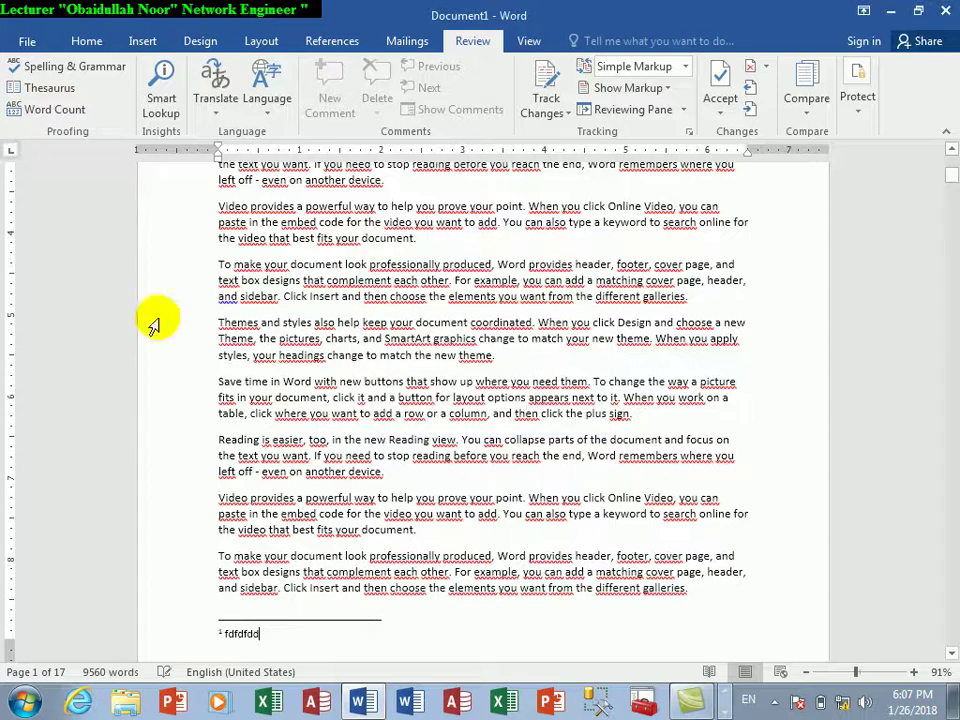
# Look up the footnote word in Insights and the Thesaurus, then close both panes
pyautogui.click(163, 110)
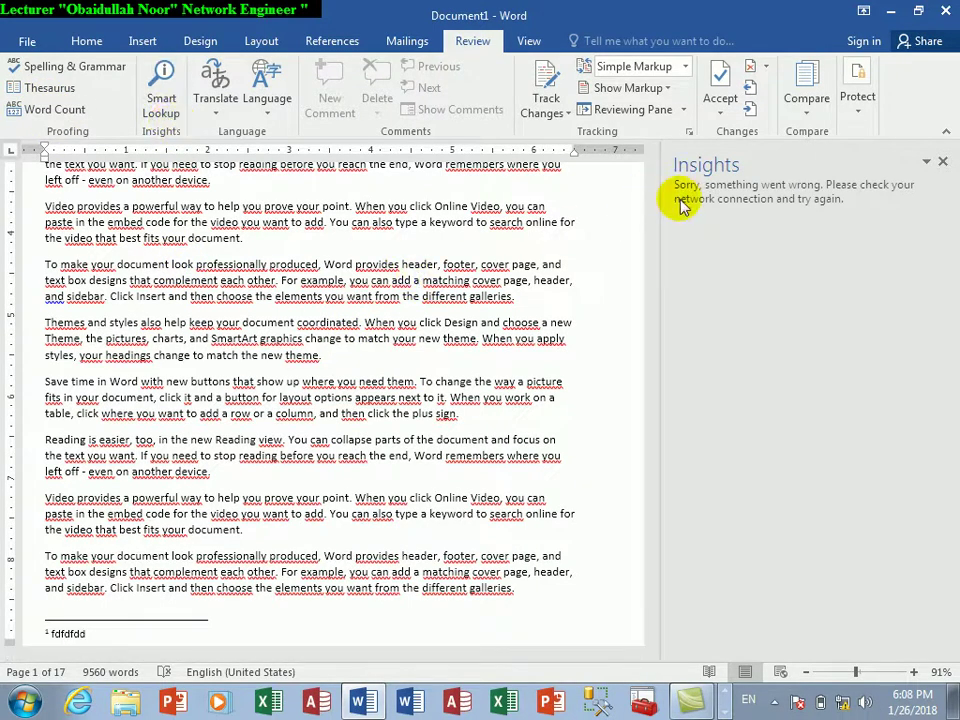
pyautogui.click(65, 90)
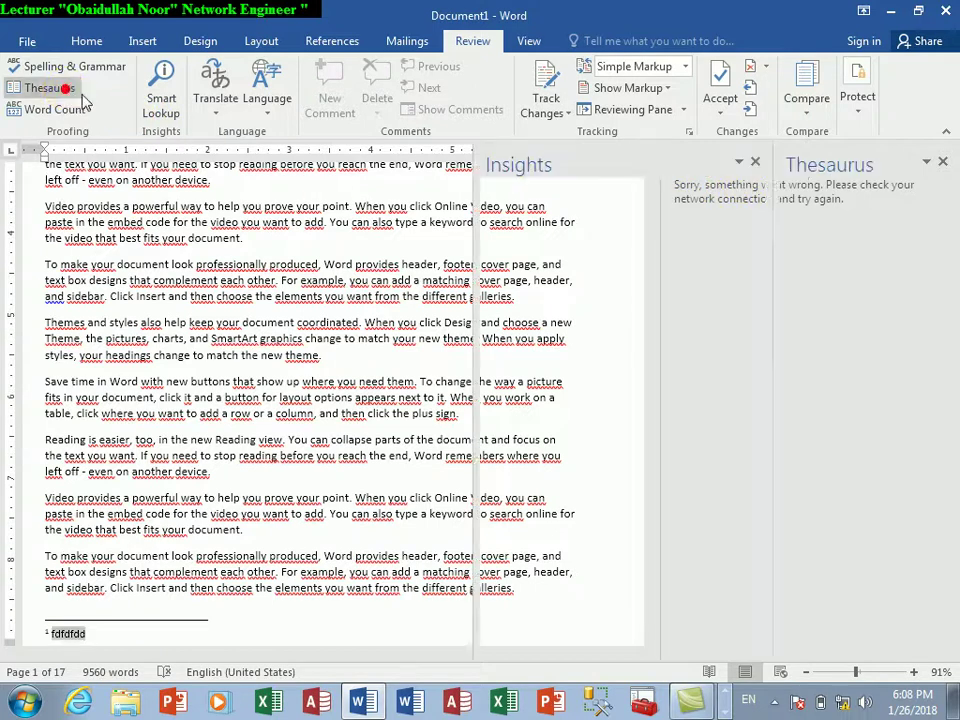
pyautogui.click(857, 181)
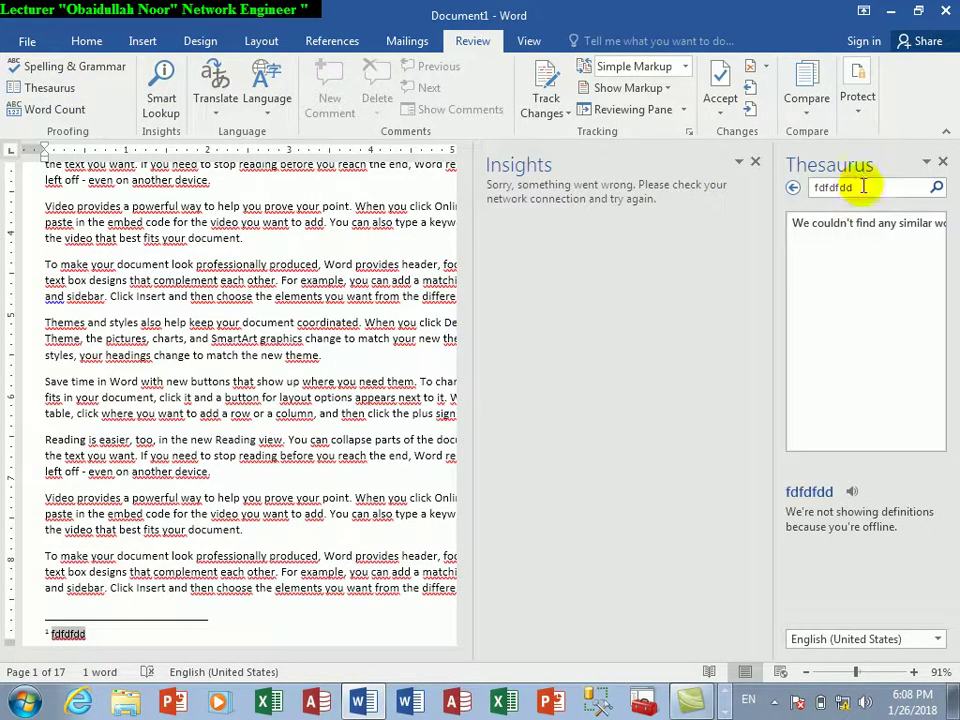
pyautogui.click(941, 161)
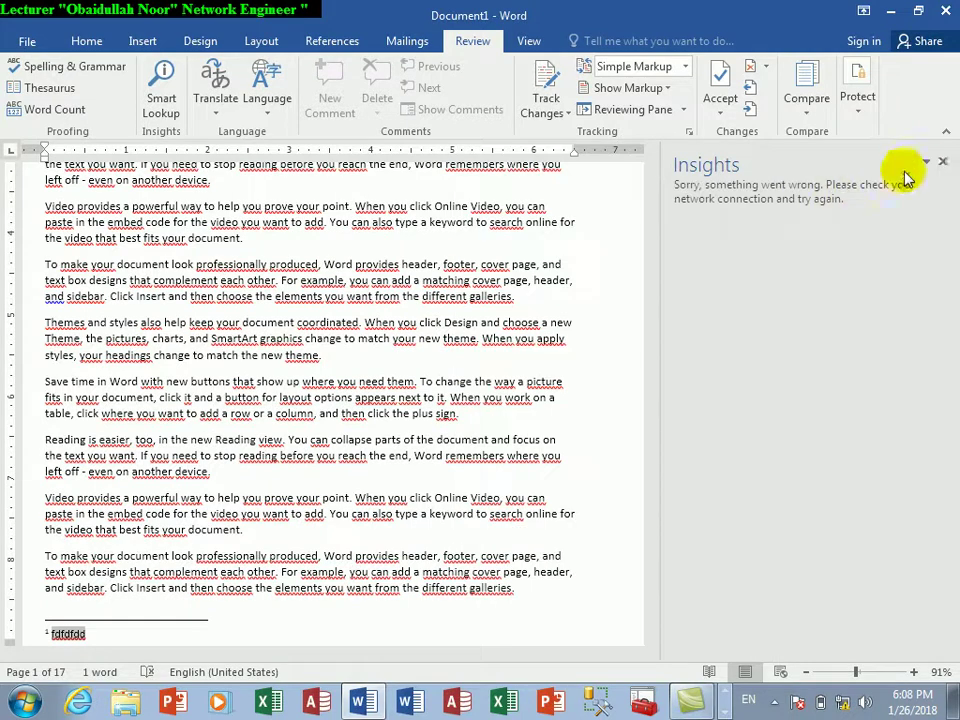
pyautogui.click(941, 161)
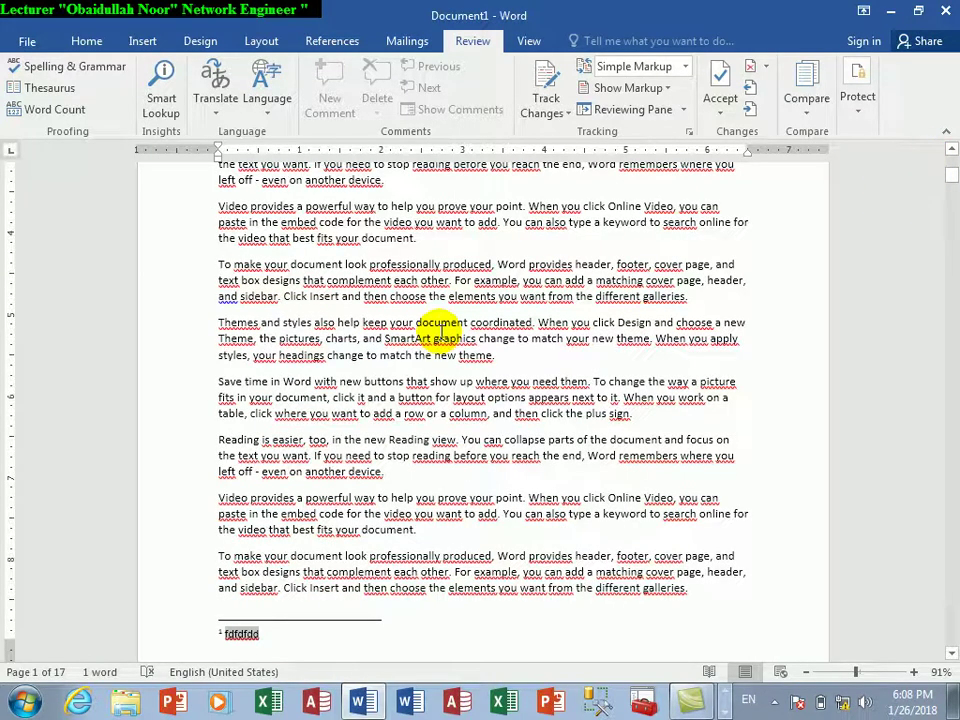
pyautogui.click(212, 115)
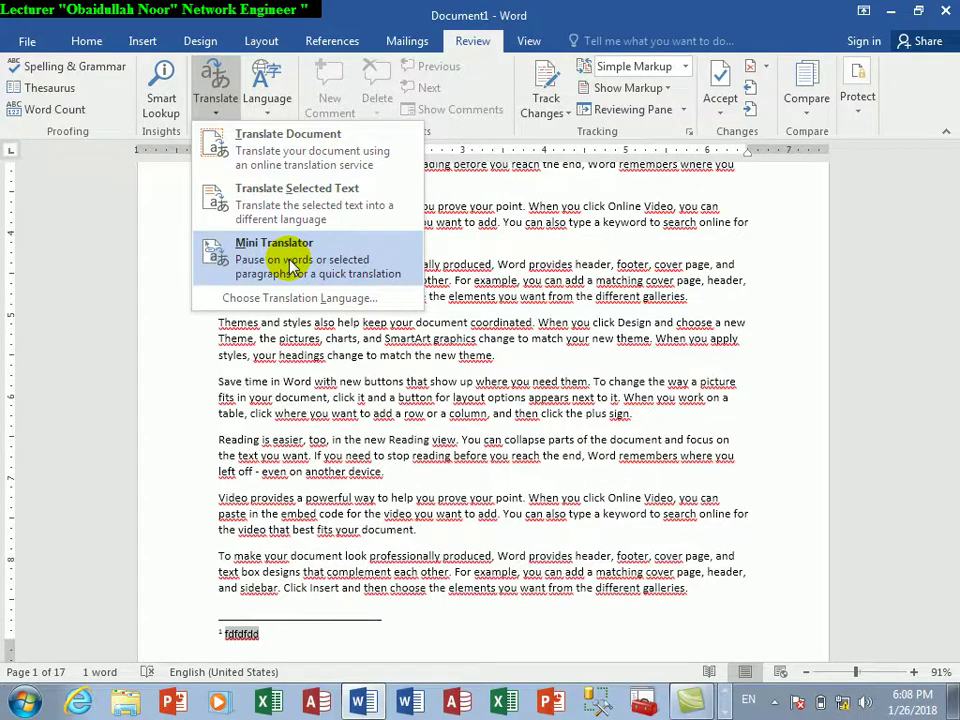
pyautogui.click(214, 152)
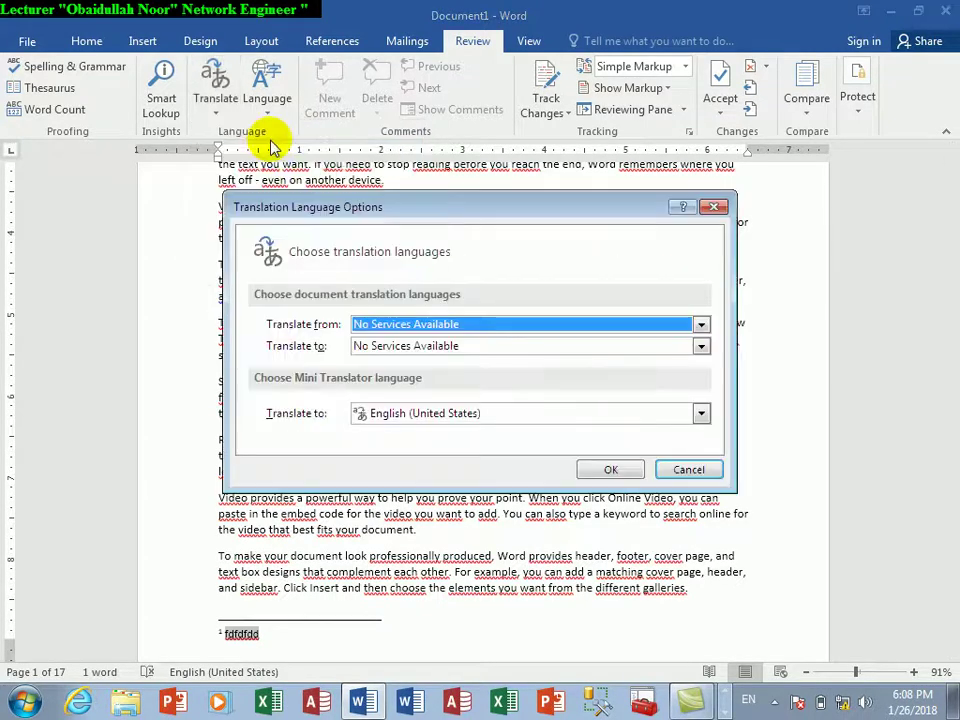
pyautogui.moveTo(311, 208); pyautogui.dragTo(281, 125)
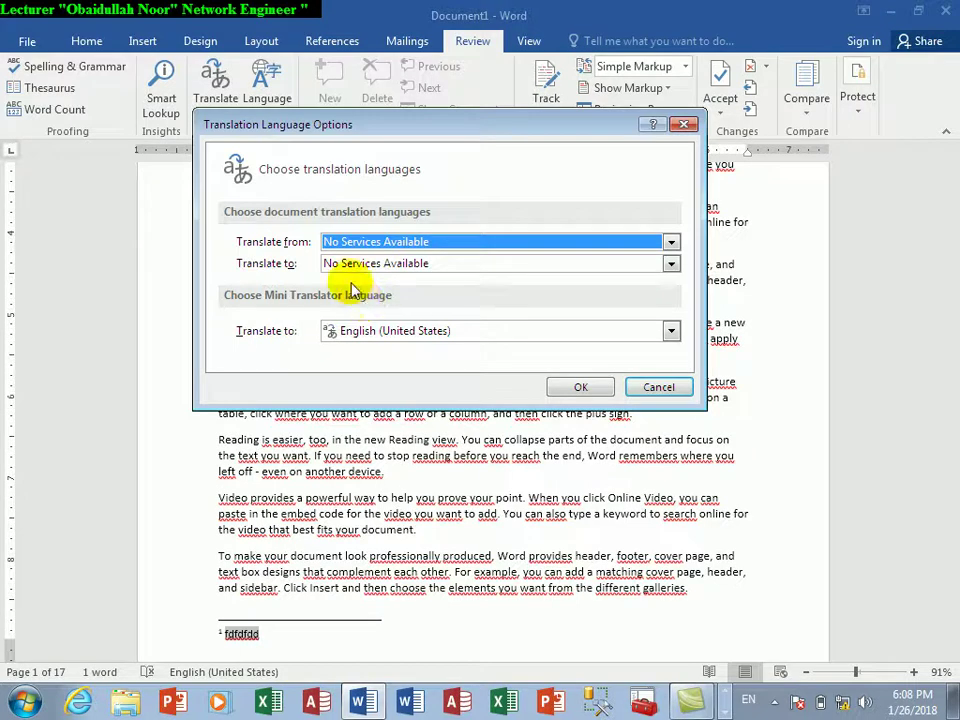
pyautogui.click(380, 243)
pyautogui.click(382, 244)
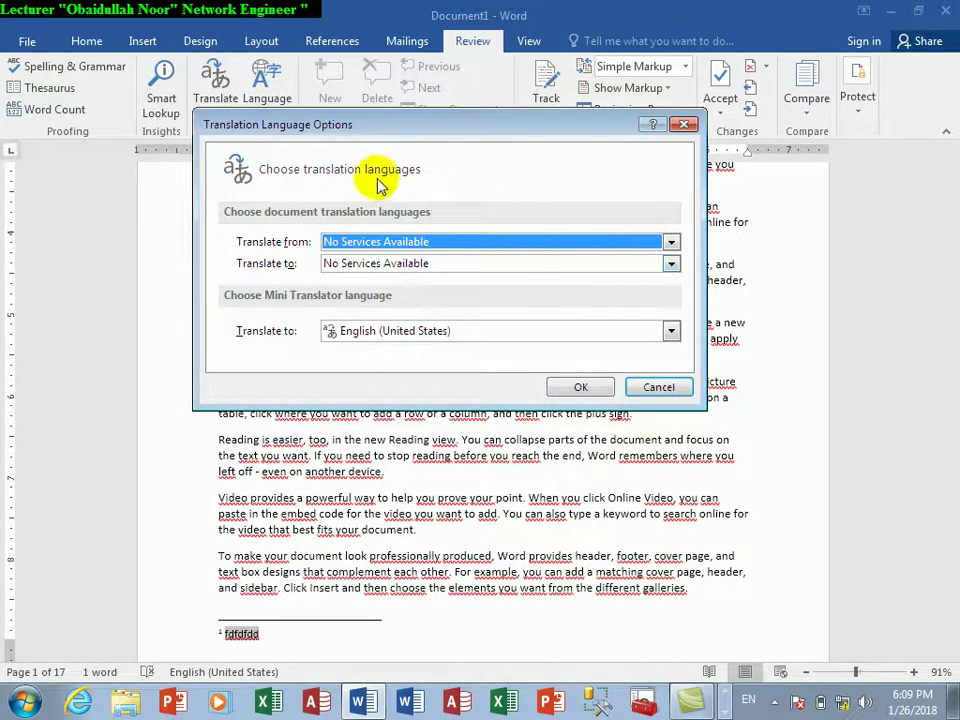
pyautogui.click(399, 265)
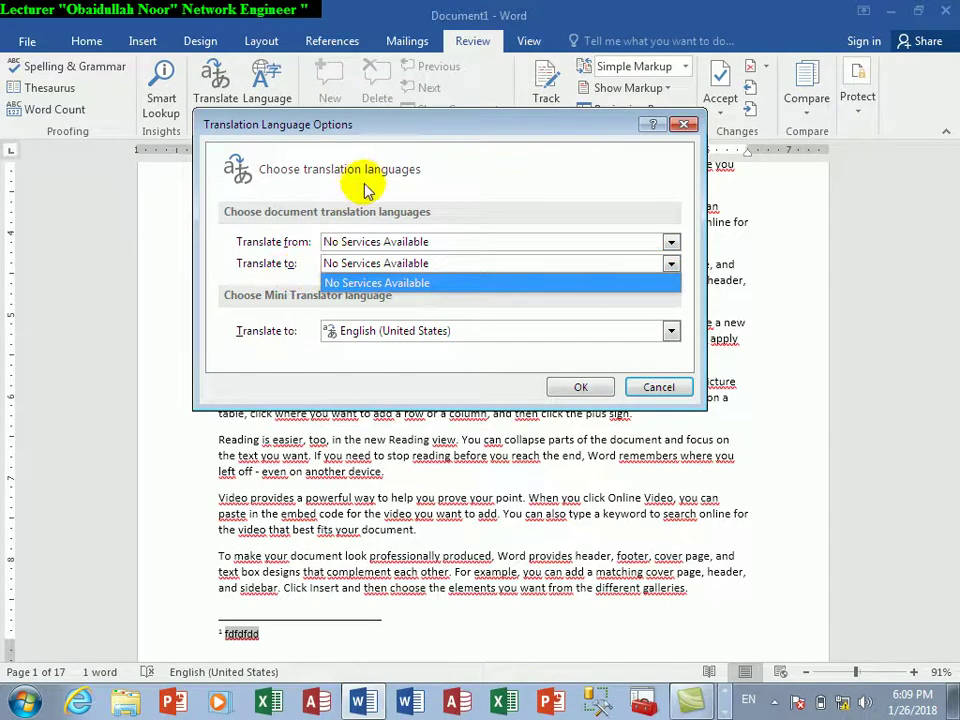
pyautogui.click(368, 285)
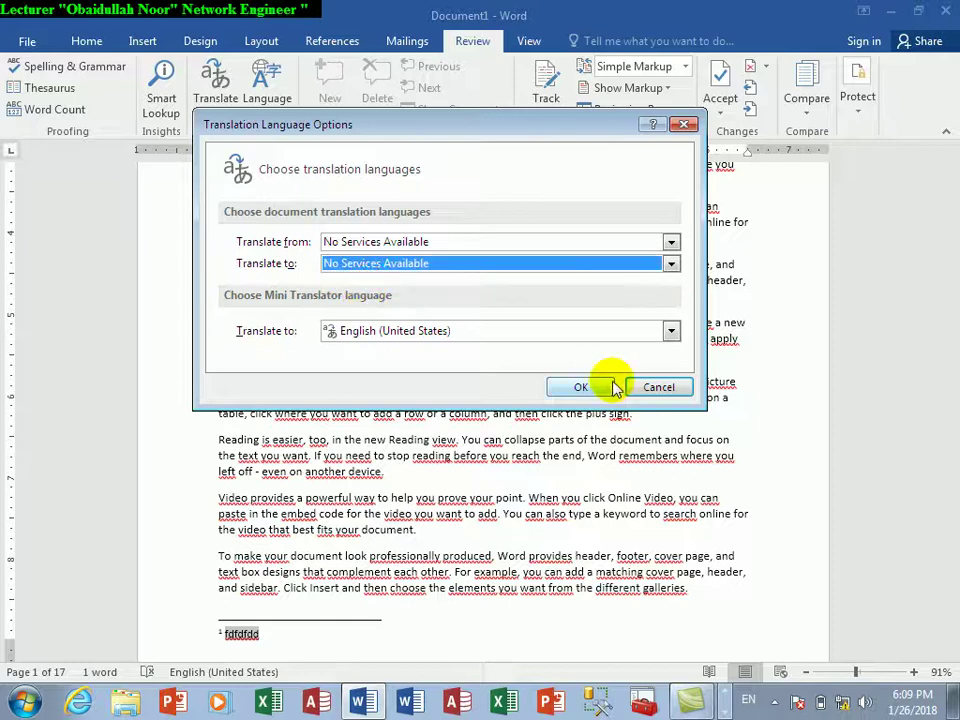
pyautogui.click(654, 388)
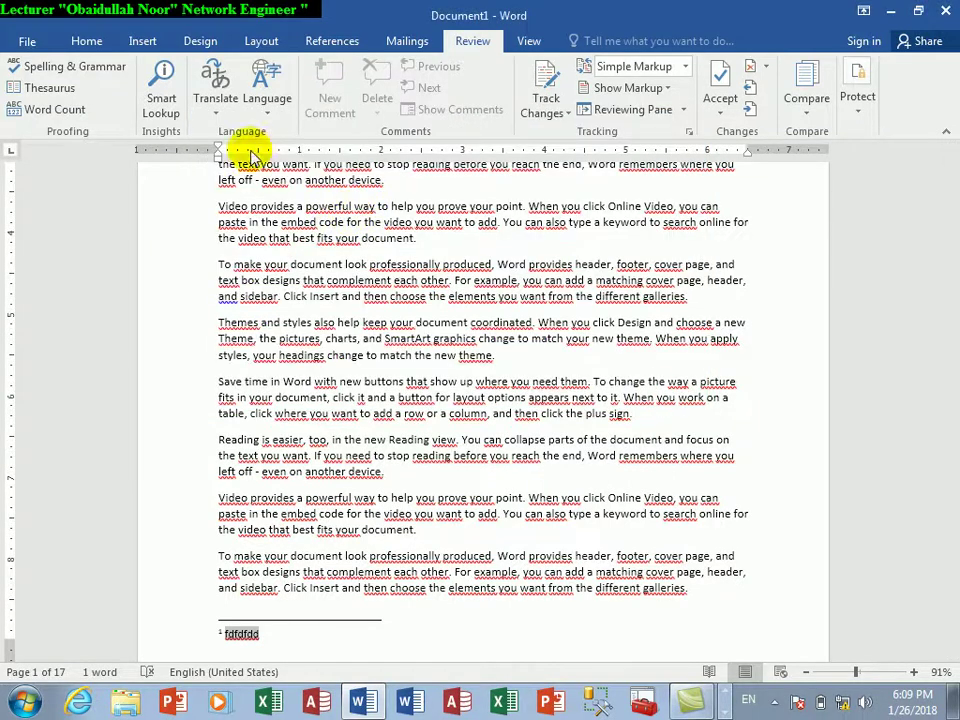
# Send the 'Video provides' paragraph for translation with Translate Selected Text
pyautogui.click(221, 120)
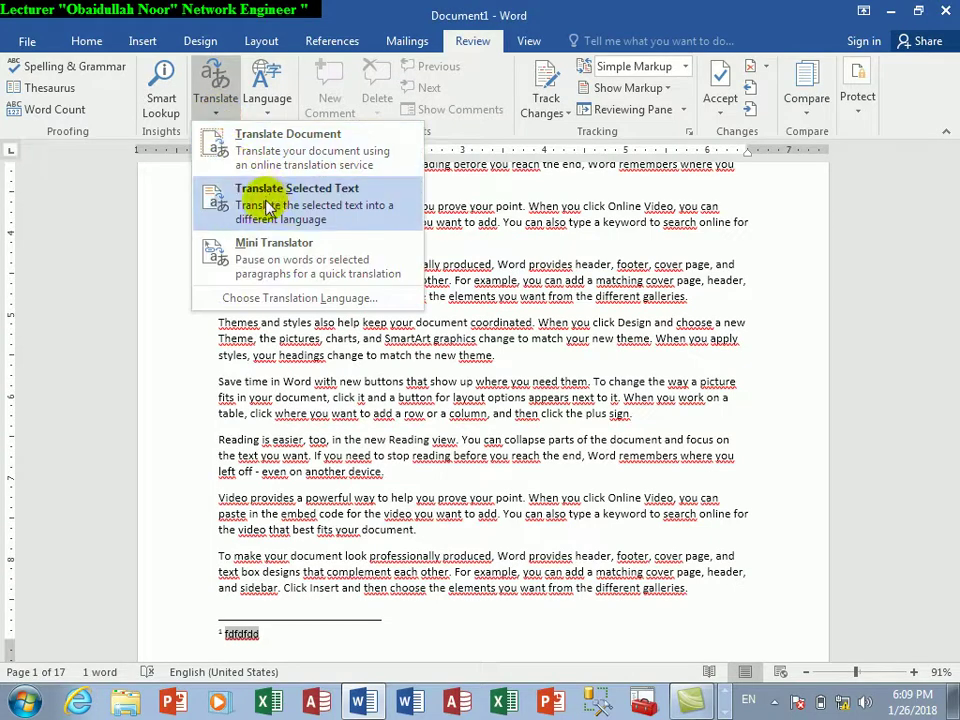
pyautogui.click(452, 214)
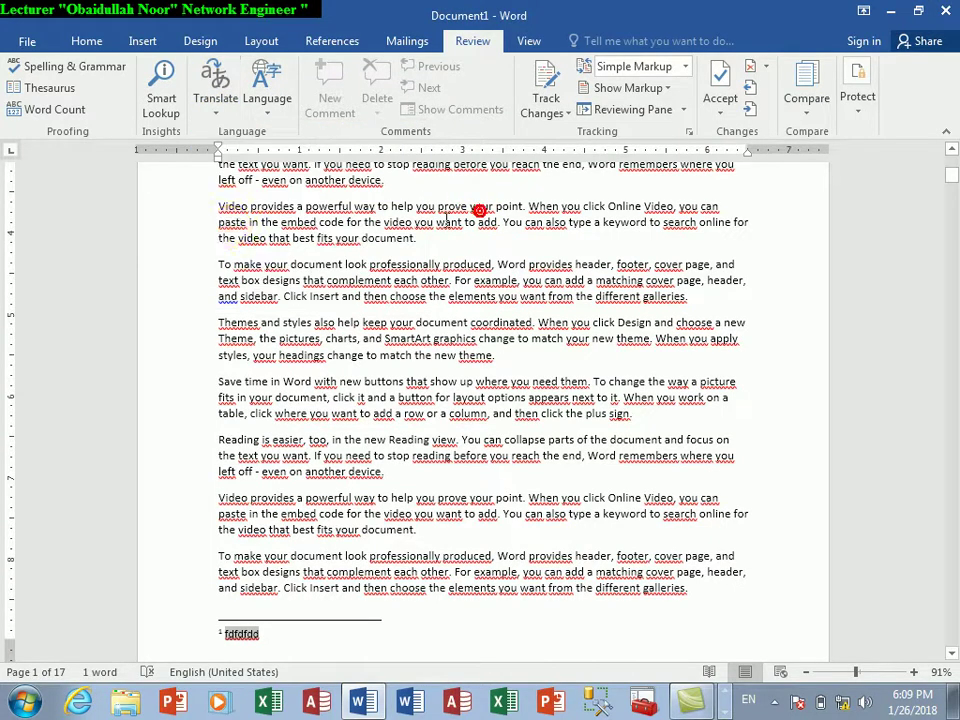
pyautogui.moveTo(219, 207); pyautogui.dragTo(416, 238)
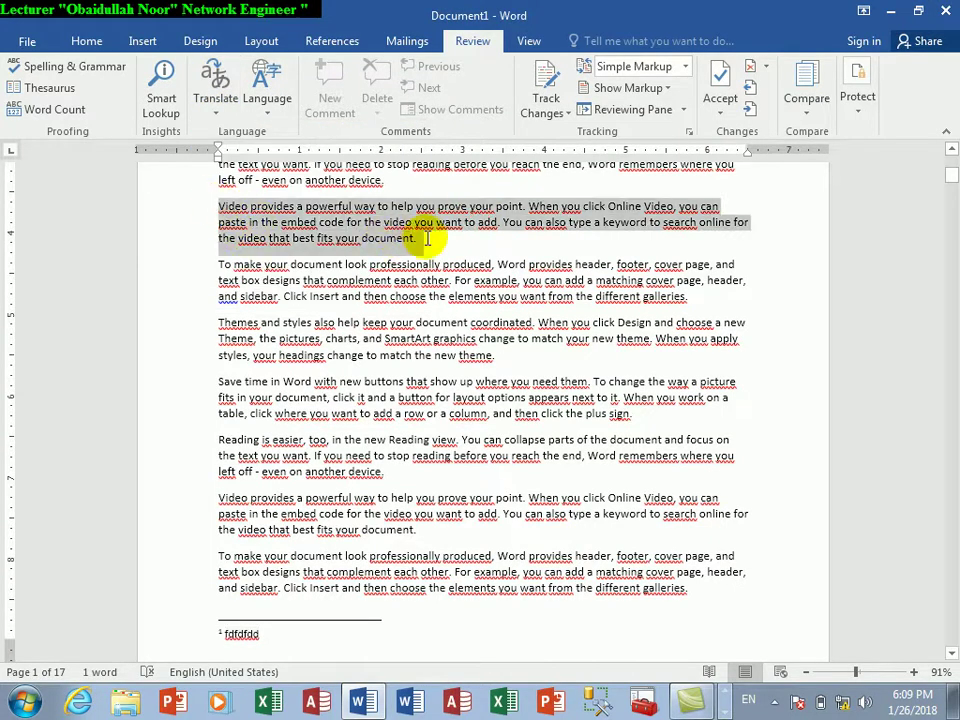
pyautogui.click(221, 118)
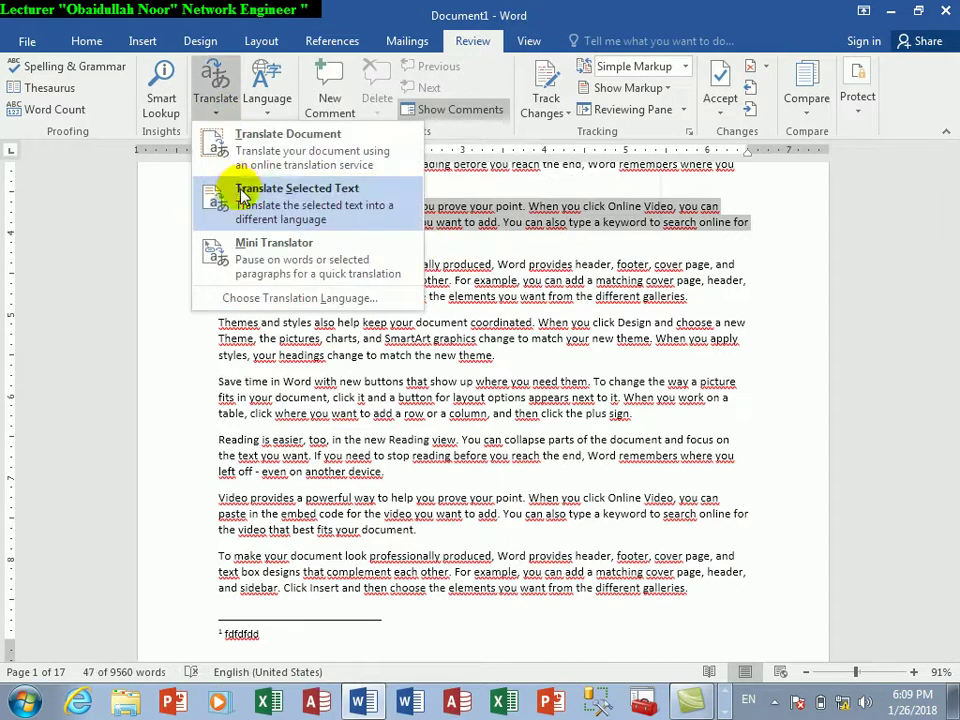
pyautogui.click(238, 189)
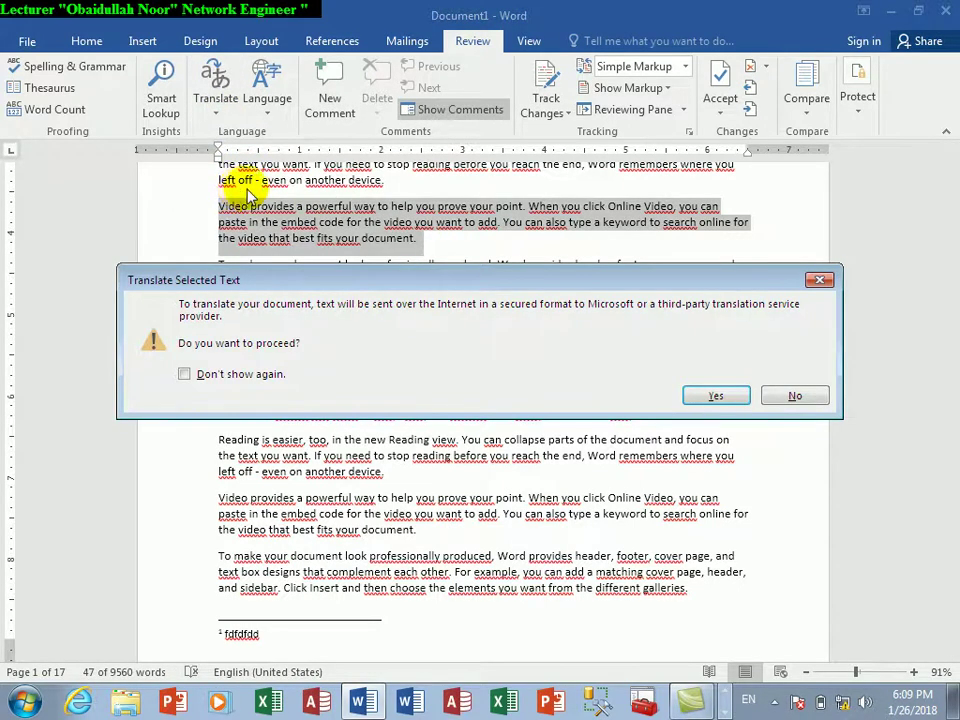
pyautogui.click(694, 392)
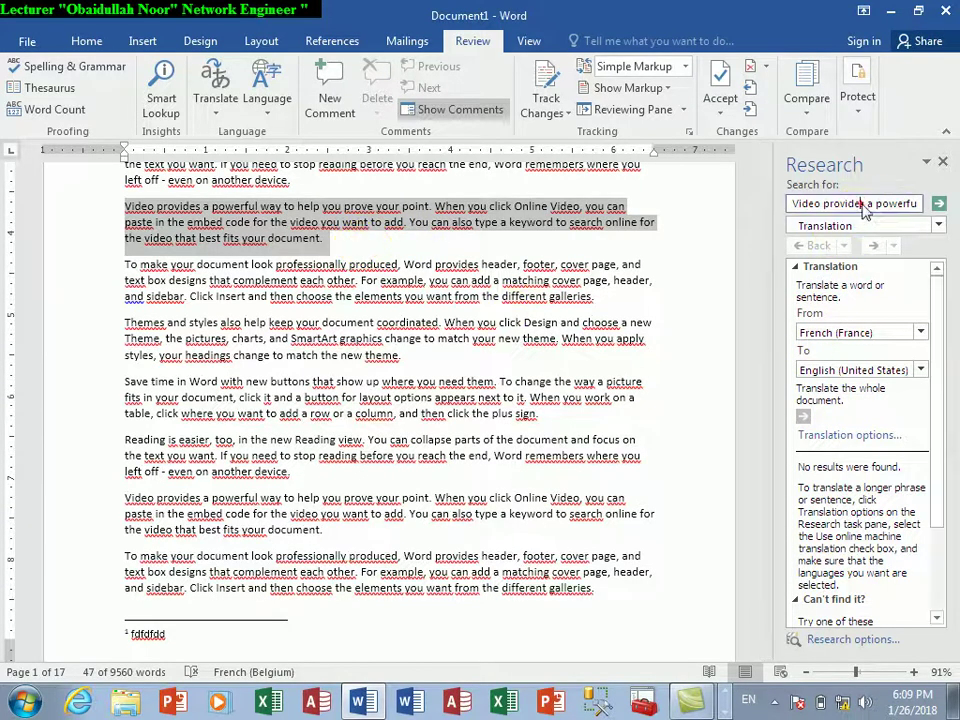
# Look up 'car' in the English (United States) thesaurus, then close the Research pane
pyautogui.click(825, 205)
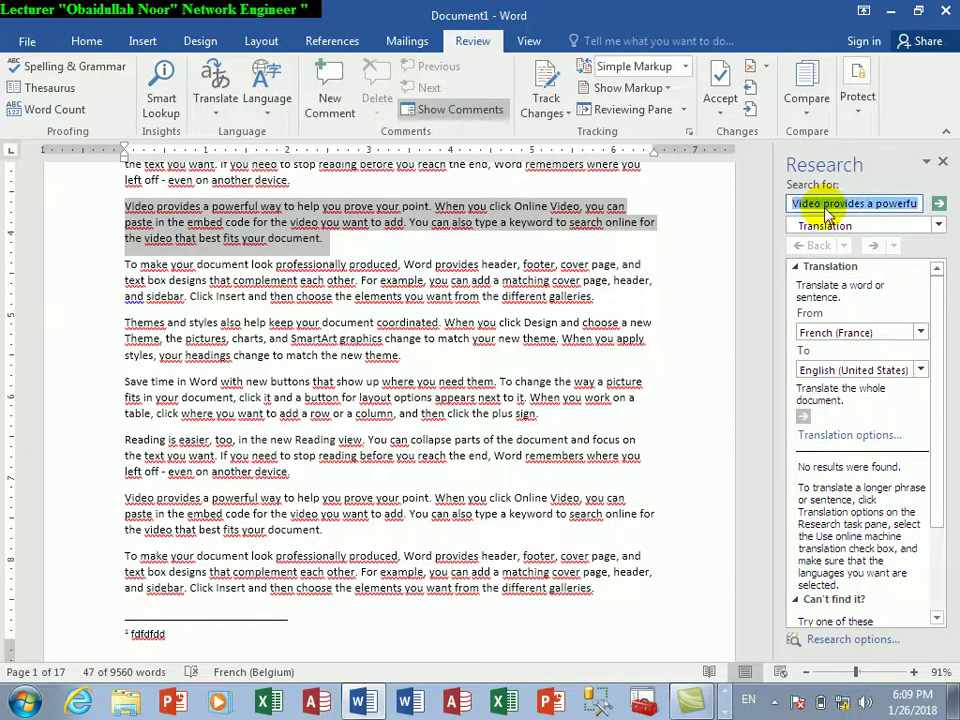
pyautogui.press('BackSpace')
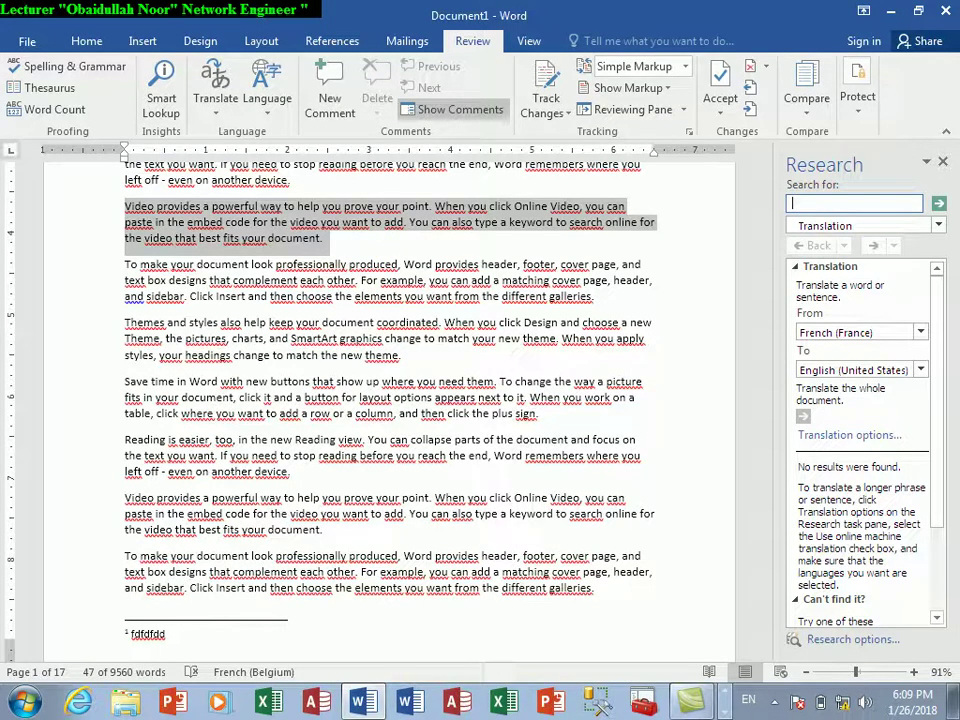
pyautogui.click(938, 226)
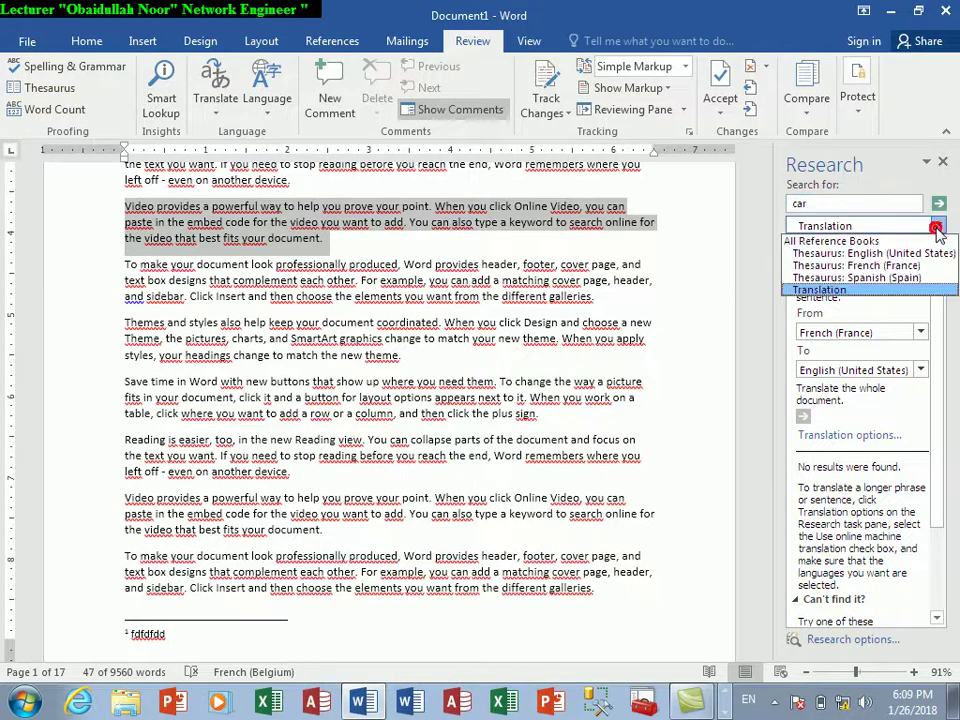
pyautogui.click(858, 254)
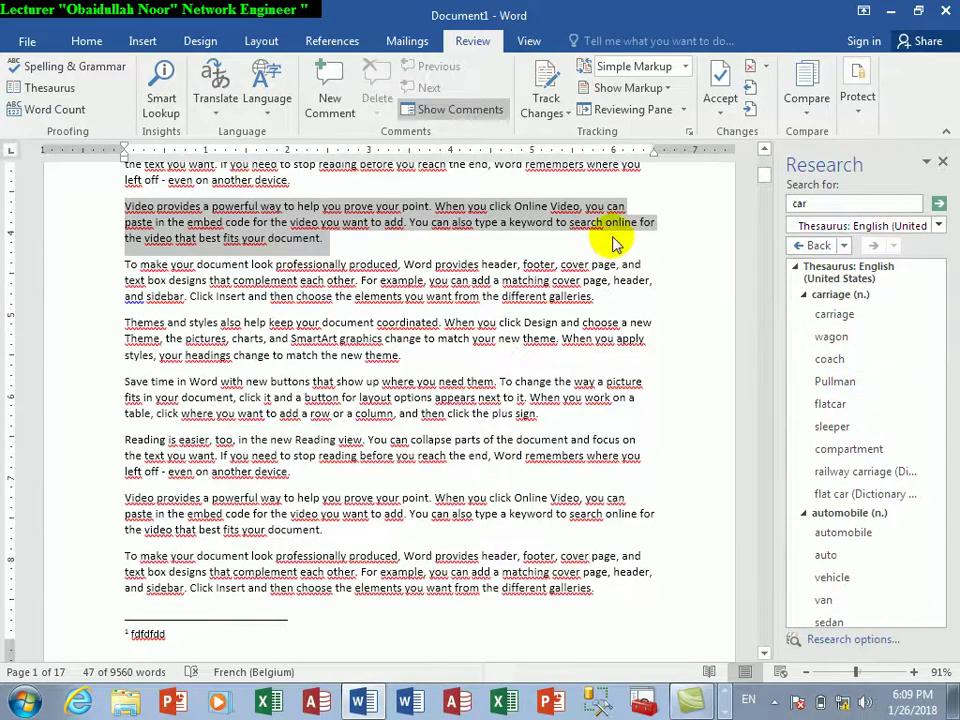
pyautogui.click(941, 162)
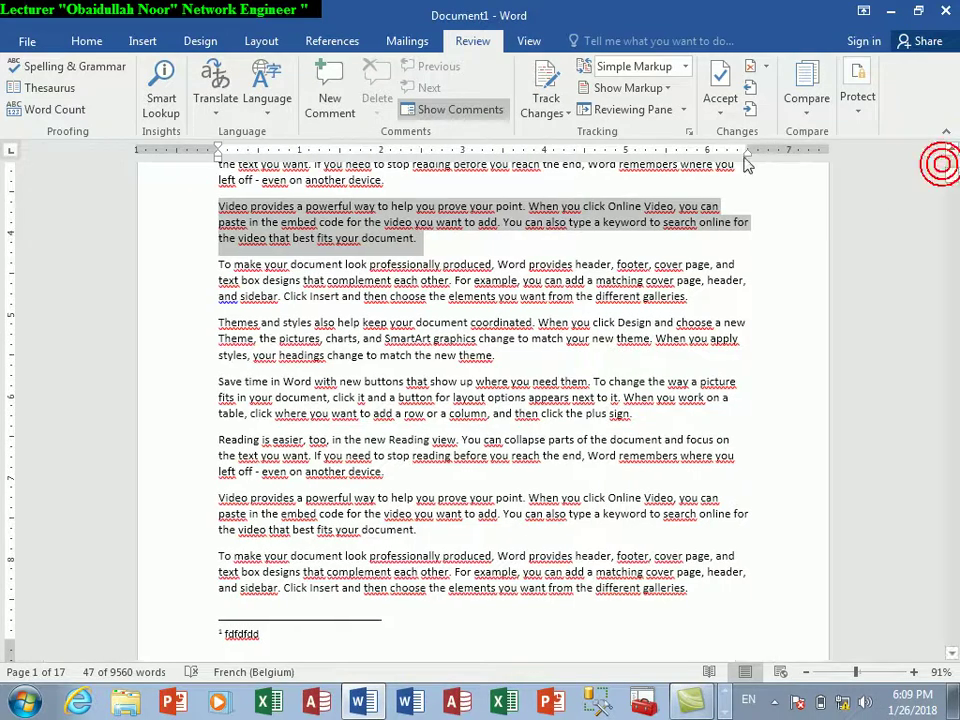
# Browse the translation and language options, opening Language Preferences and cancelling
pyautogui.click(211, 118)
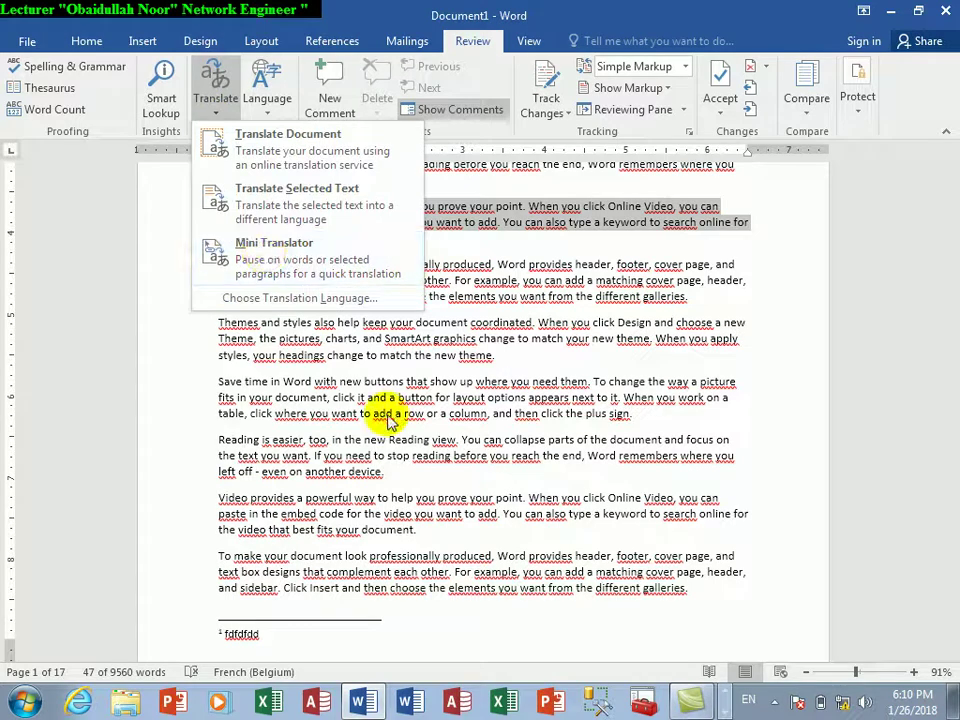
pyautogui.click(386, 407)
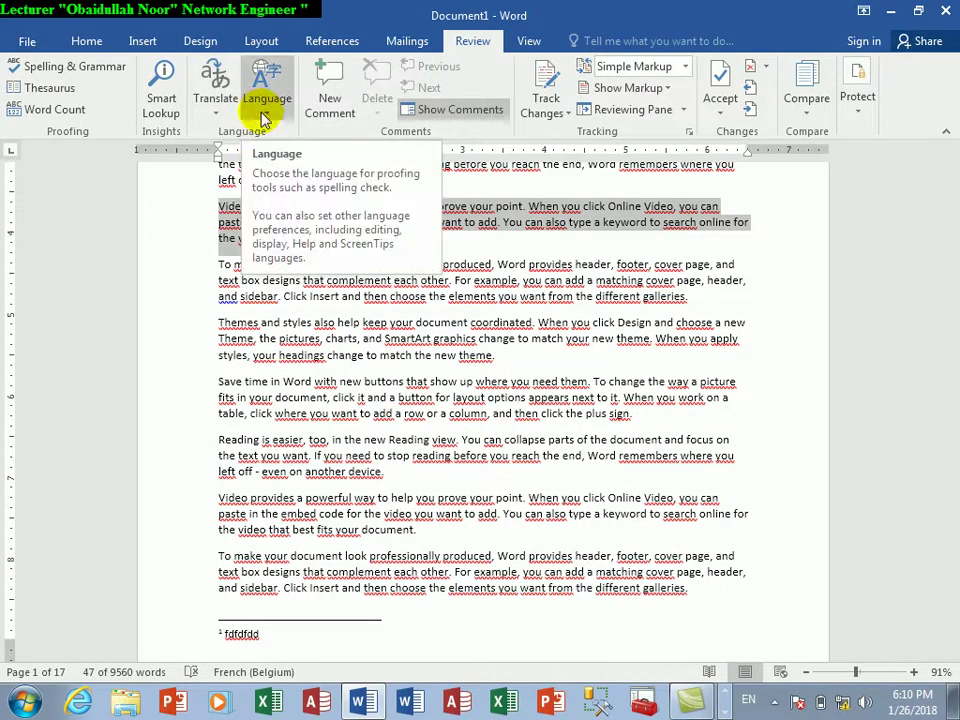
pyautogui.click(218, 117)
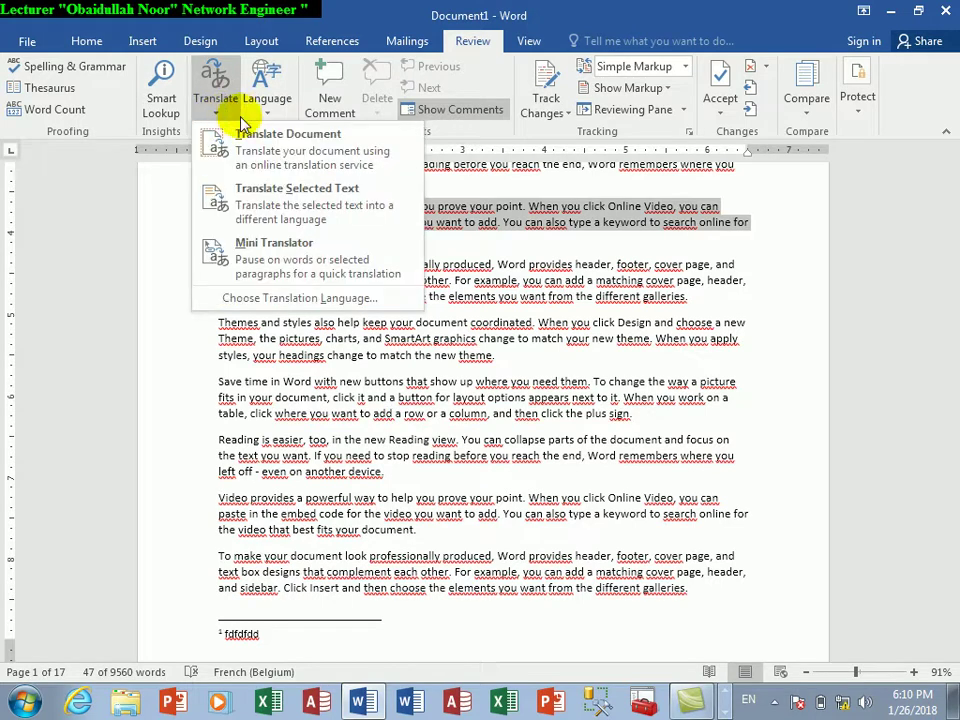
pyautogui.click(257, 114)
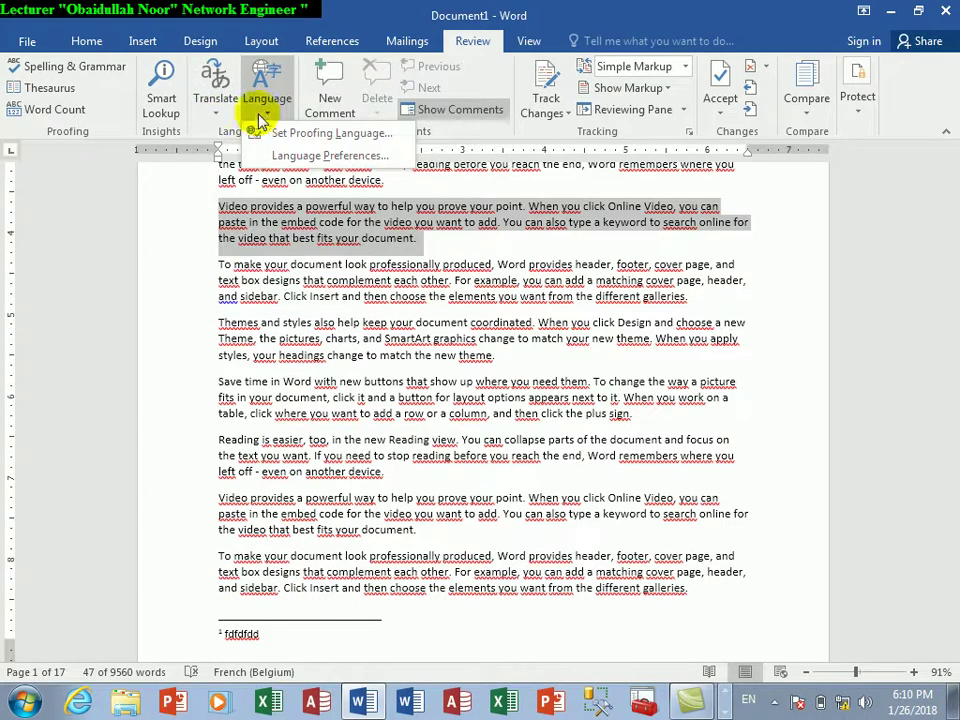
pyautogui.click(281, 156)
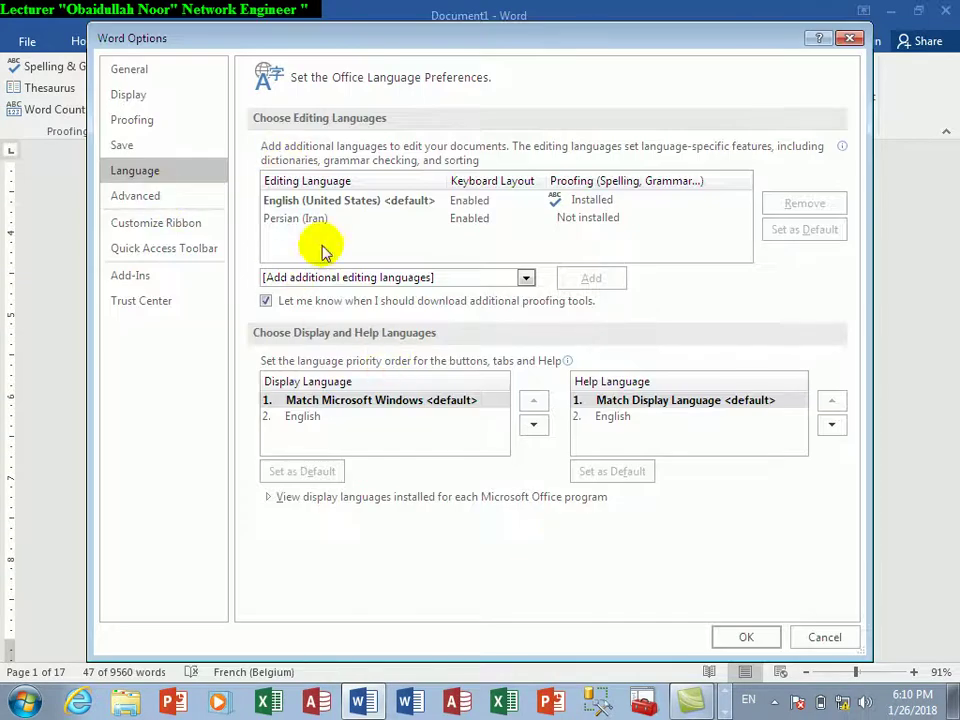
pyautogui.click(800, 638)
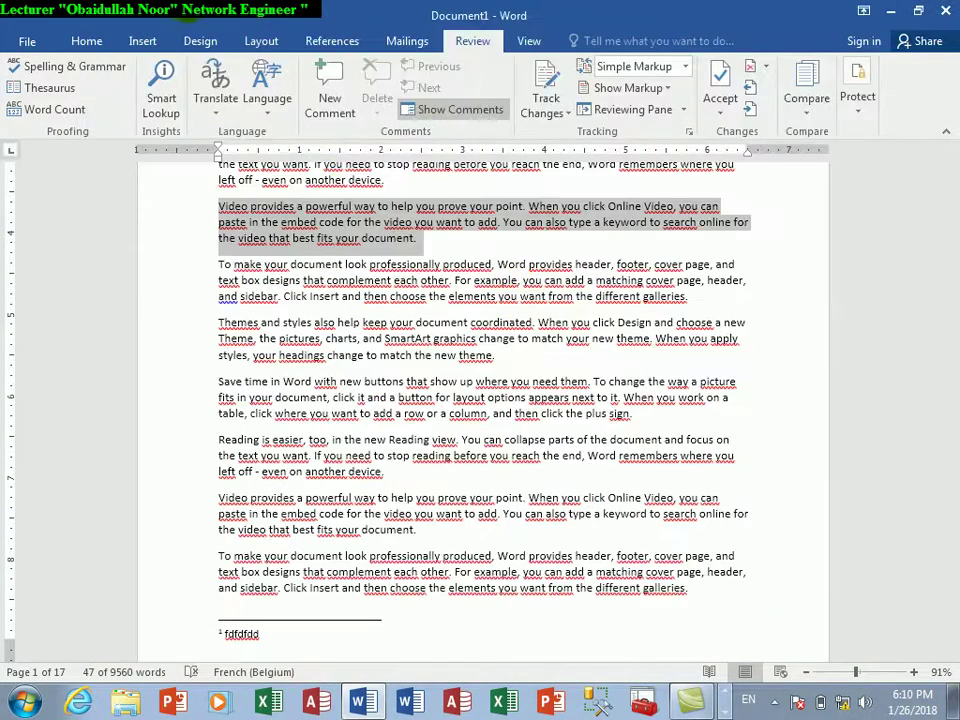
# Review English (United States) and Persian (Iran) in Word Options' Language page, click OK, then open Start
pyautogui.click(24, 47)
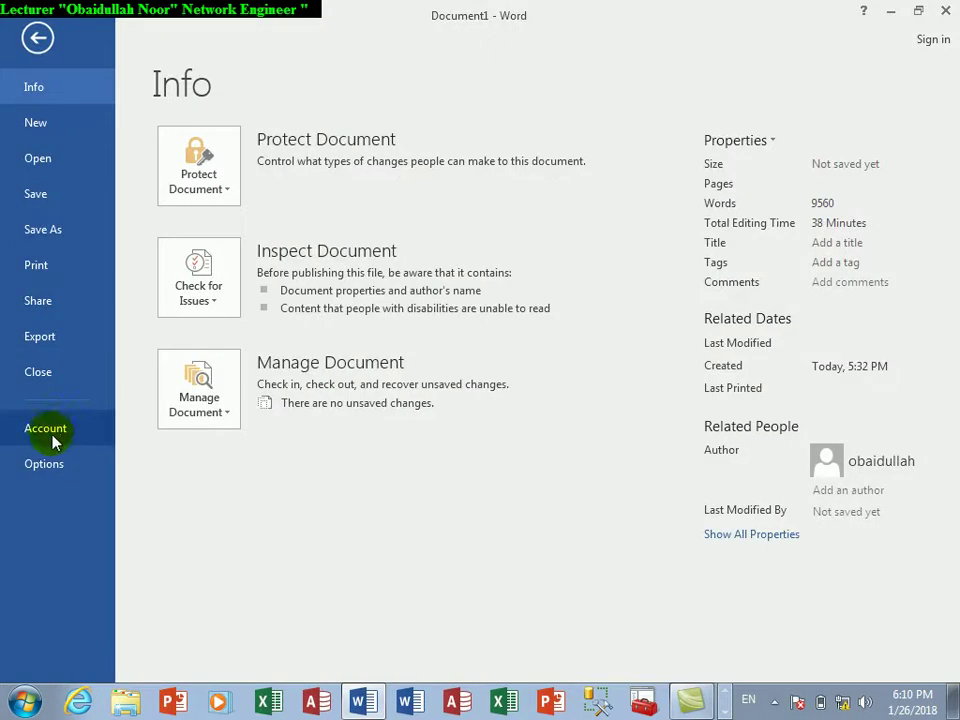
pyautogui.click(52, 460)
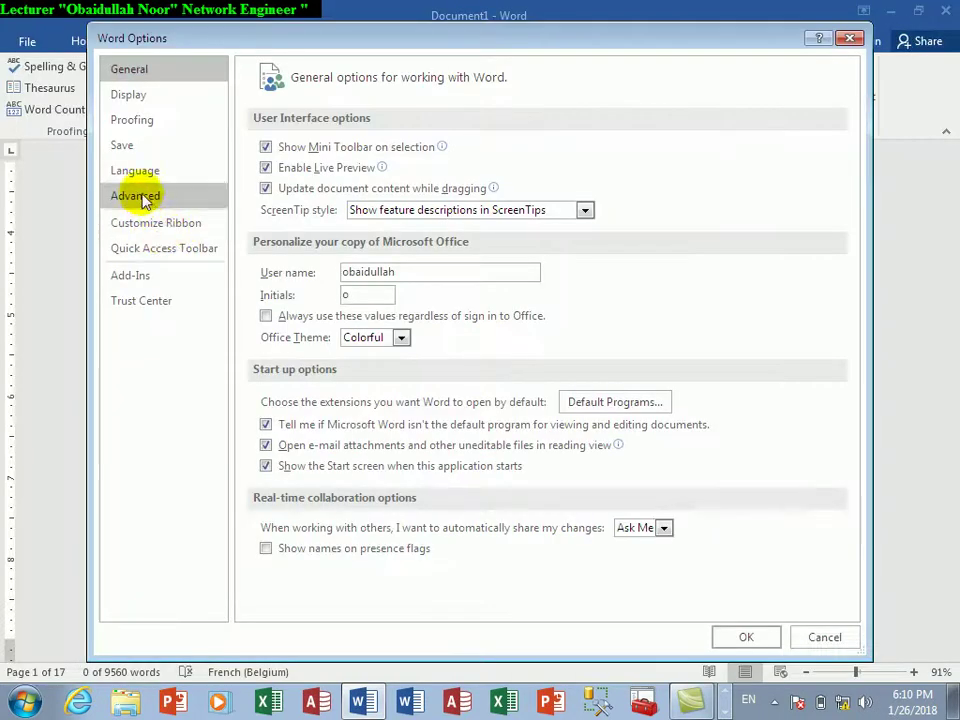
pyautogui.click(136, 173)
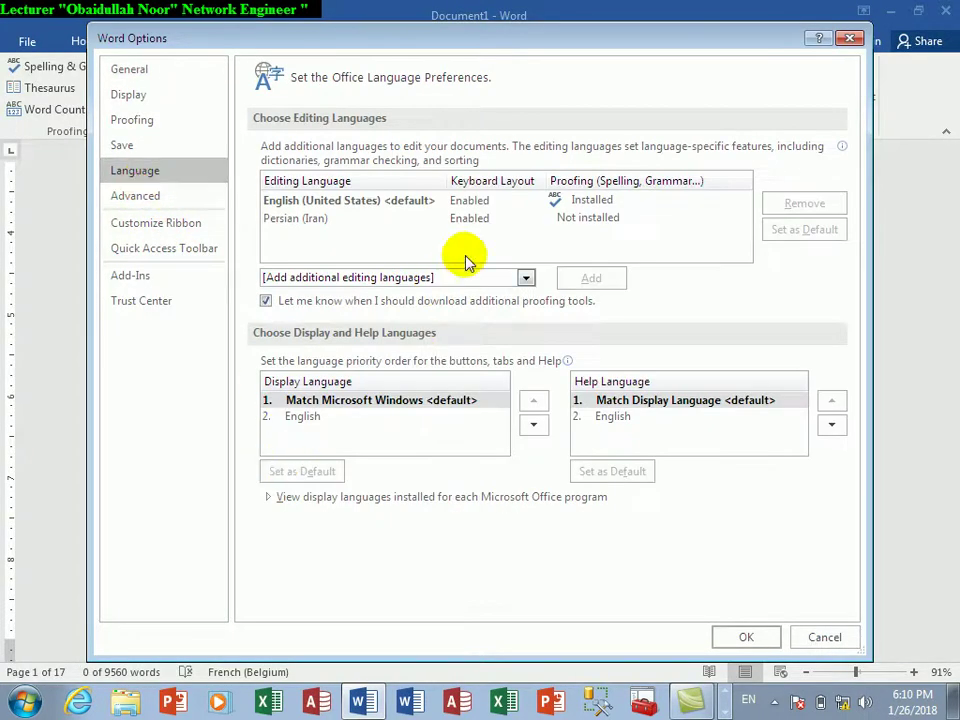
pyautogui.click(297, 226)
pyautogui.click(293, 204)
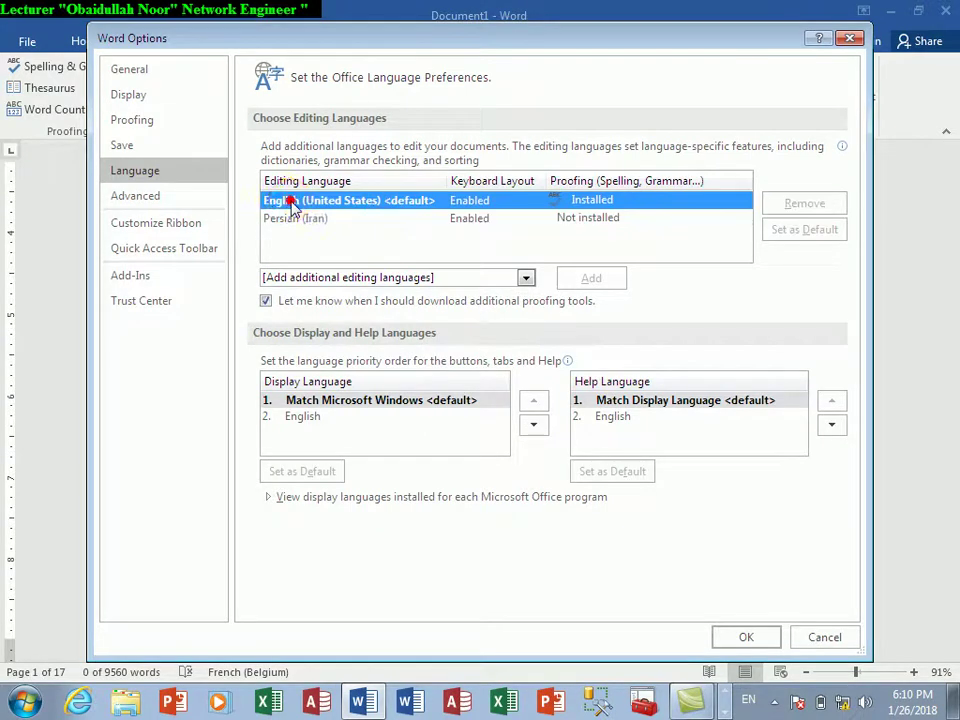
pyautogui.click(746, 637)
pyautogui.press('super')
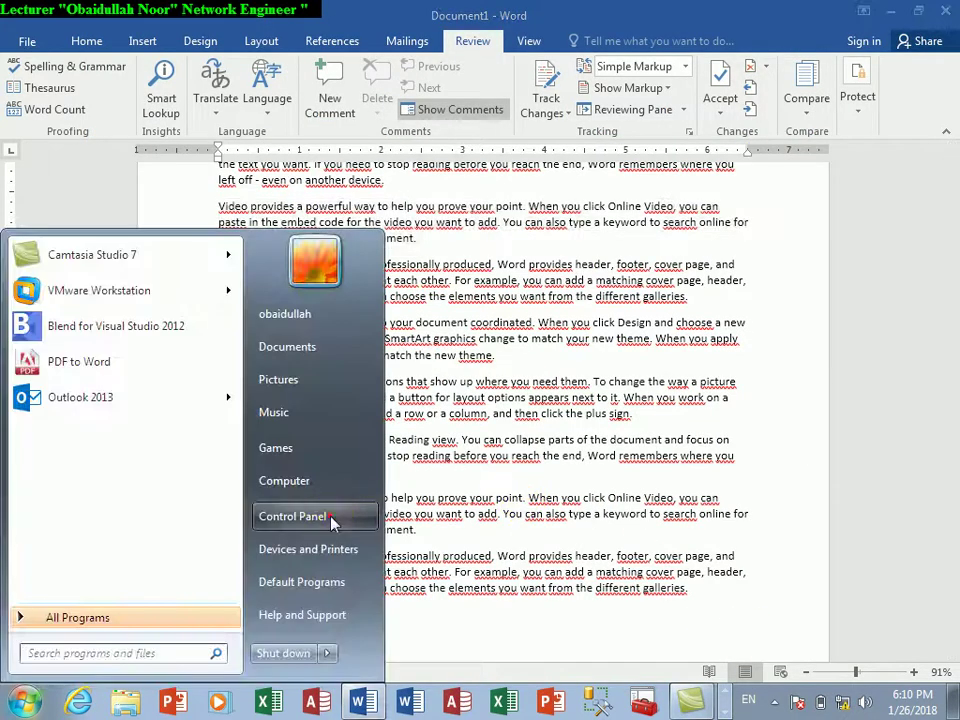
# Open Control Panel's Region and Language keyboard settings and review the installed input languages
pyautogui.click(330, 518)
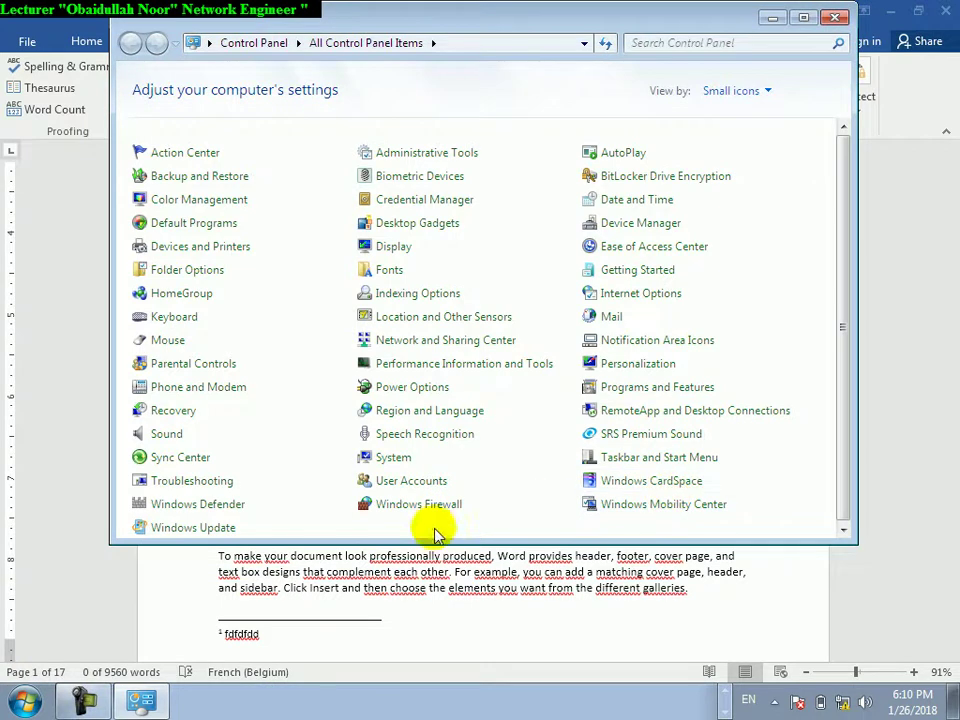
pyautogui.click(398, 422)
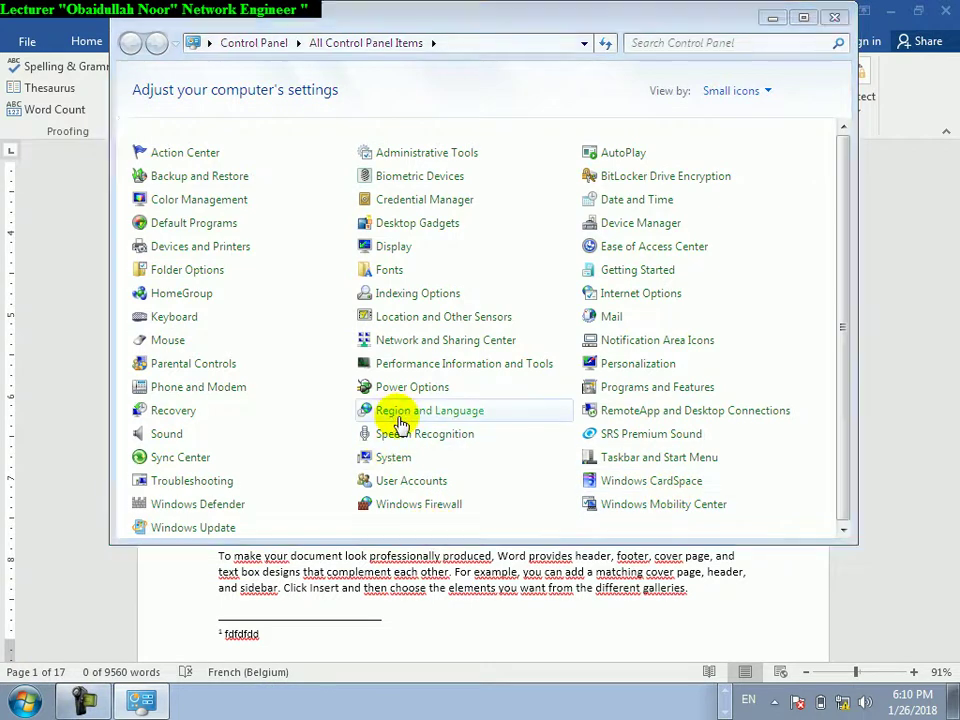
pyautogui.click(325, 165)
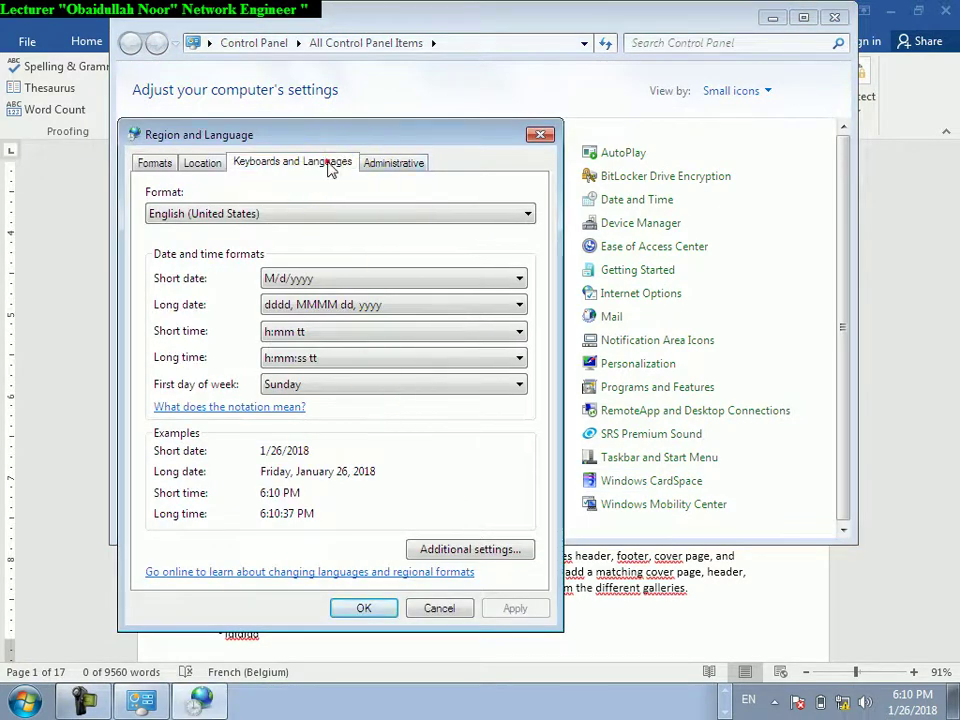
pyautogui.click(436, 246)
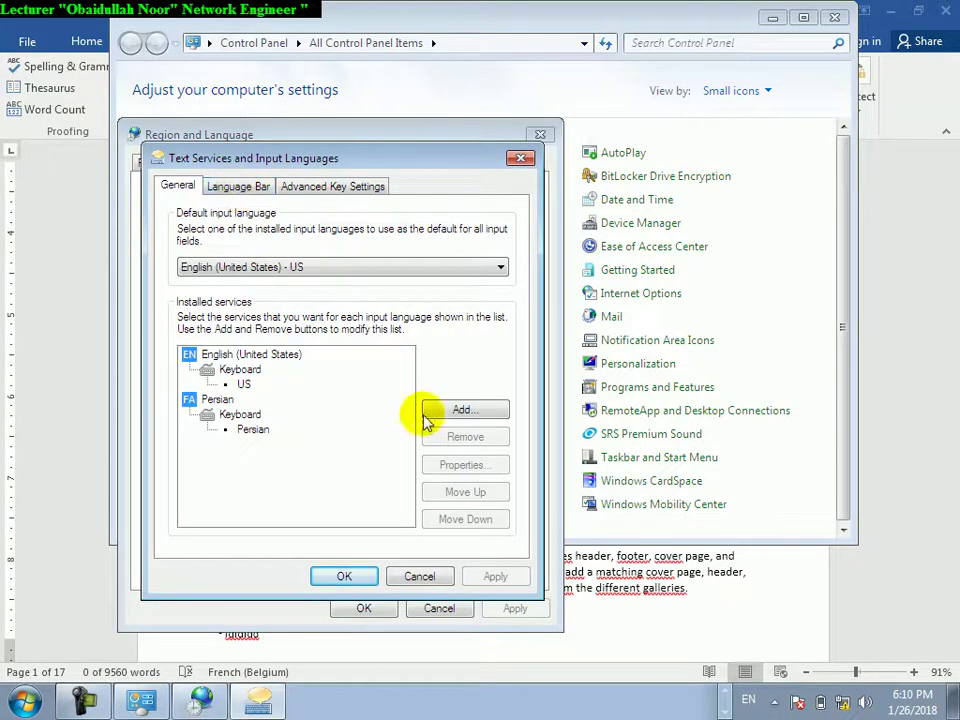
pyautogui.click(750, 701)
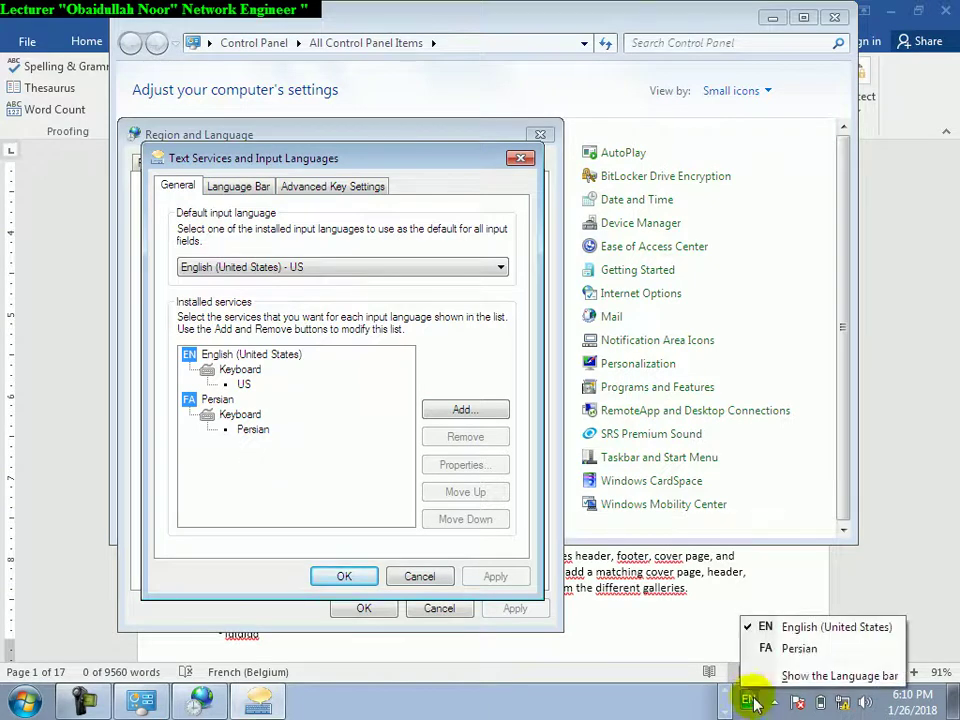
pyautogui.click(487, 414)
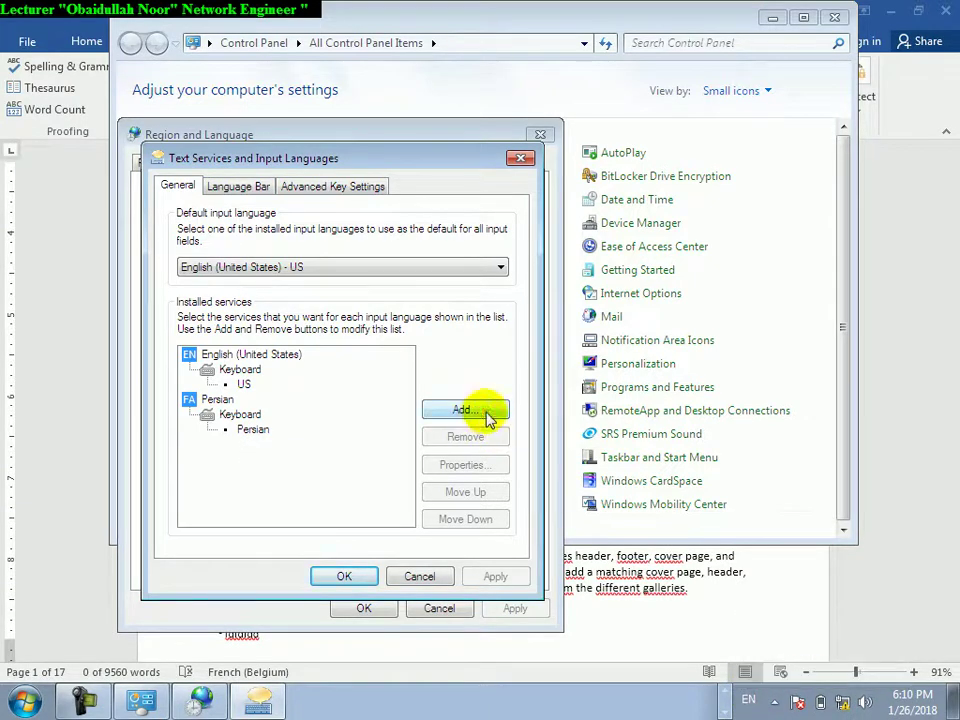
# Add German (Switzerland) with Swiss French and Swiss German keyboards, apply, and close the dialogs
pyautogui.click(443, 409)
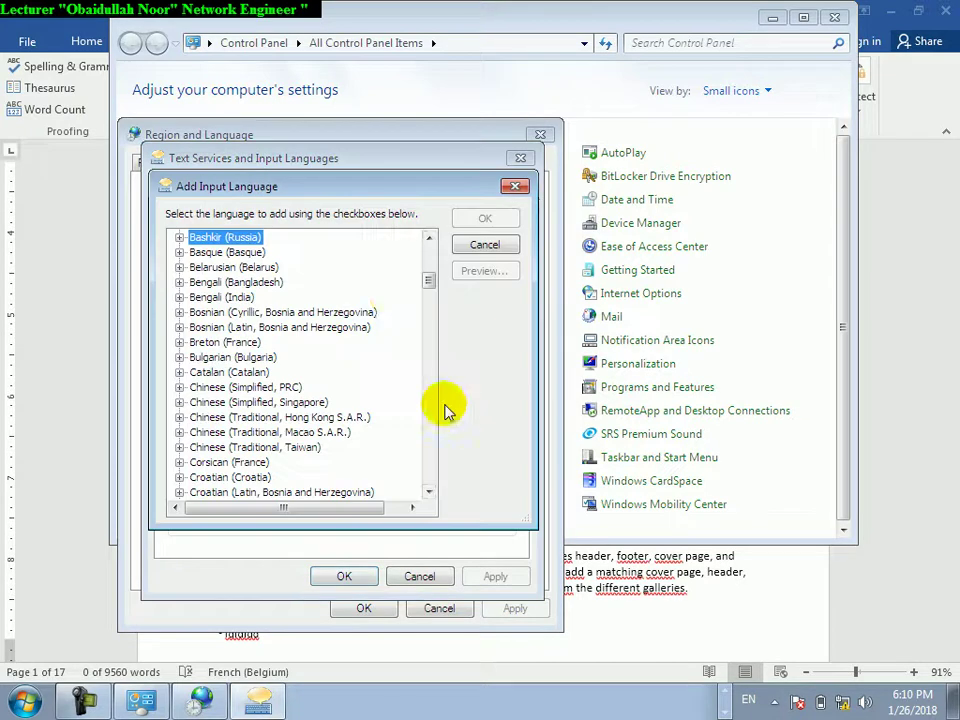
pyautogui.moveTo(428, 281); pyautogui.dragTo(428, 343)
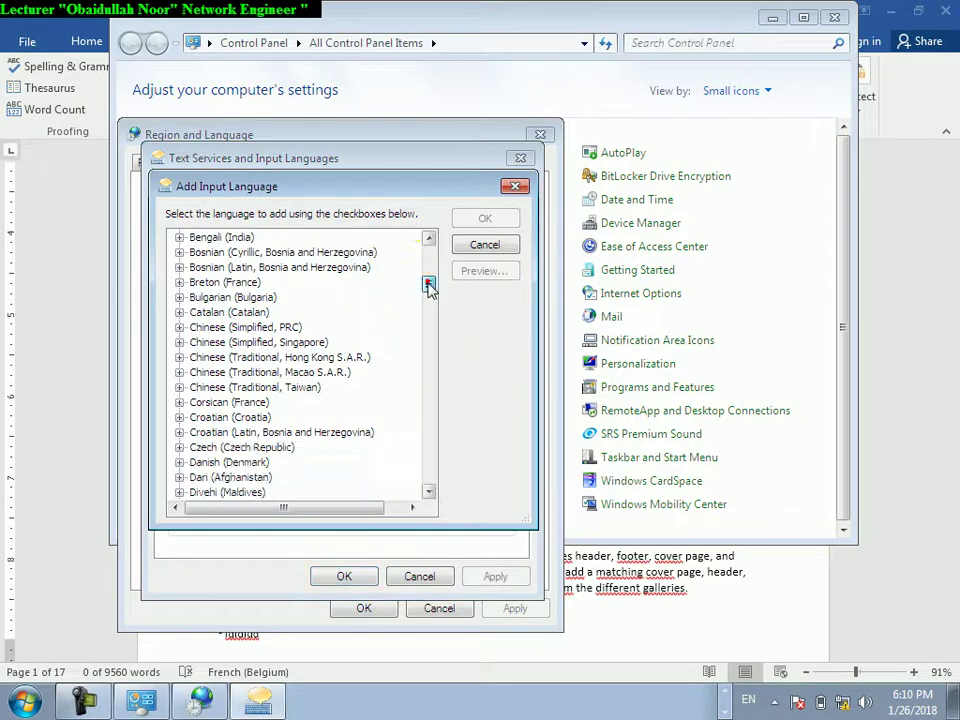
pyautogui.doubleClick(192, 388)
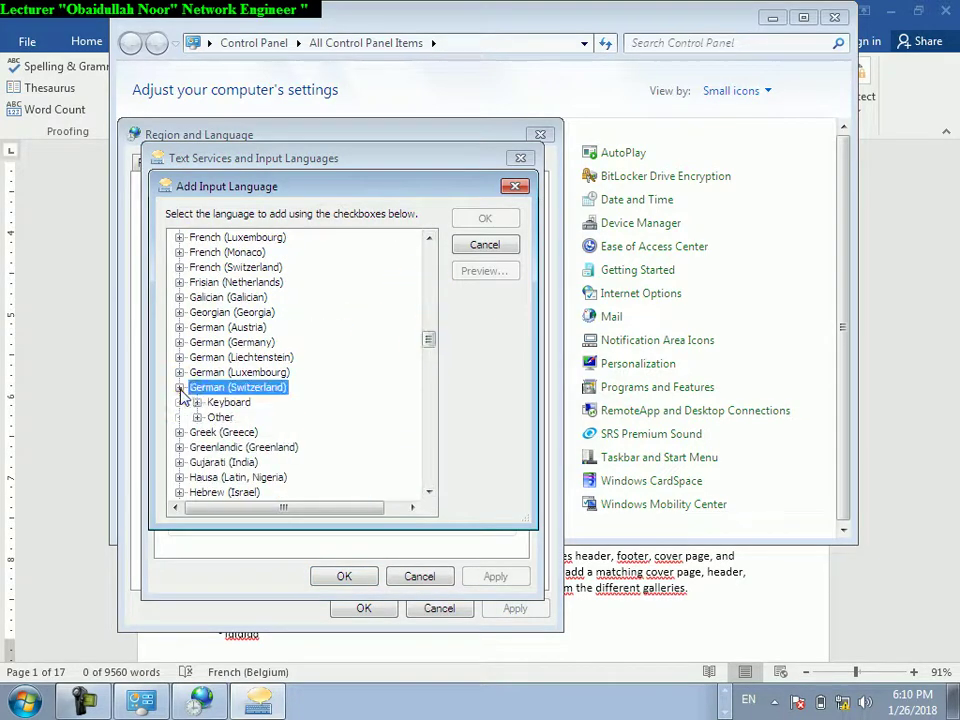
pyautogui.doubleClick(199, 402)
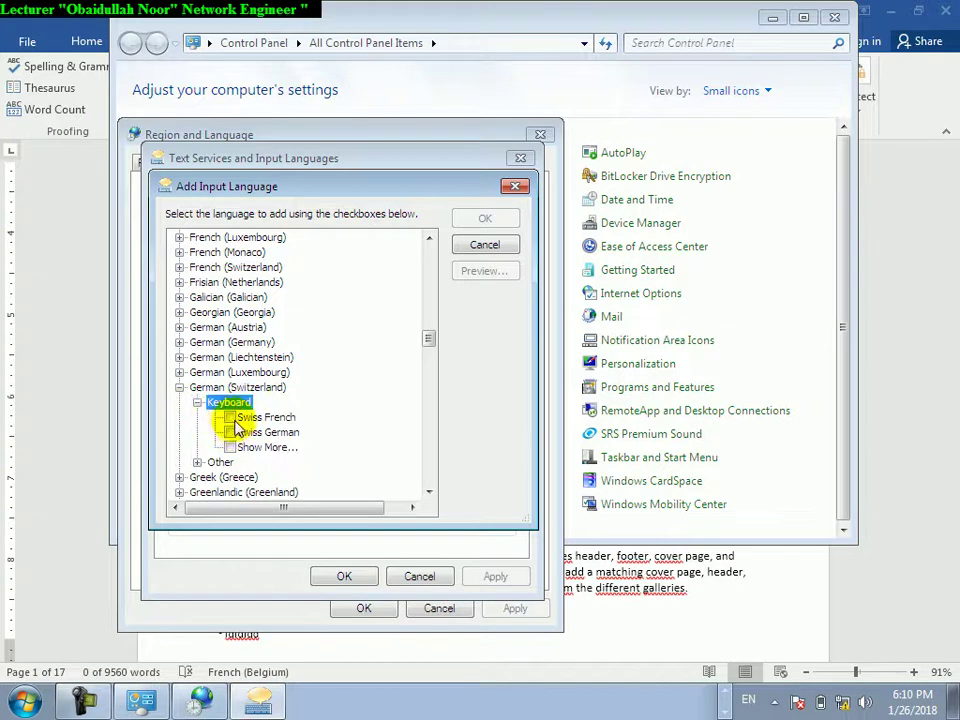
pyautogui.click(229, 417)
pyautogui.click(229, 432)
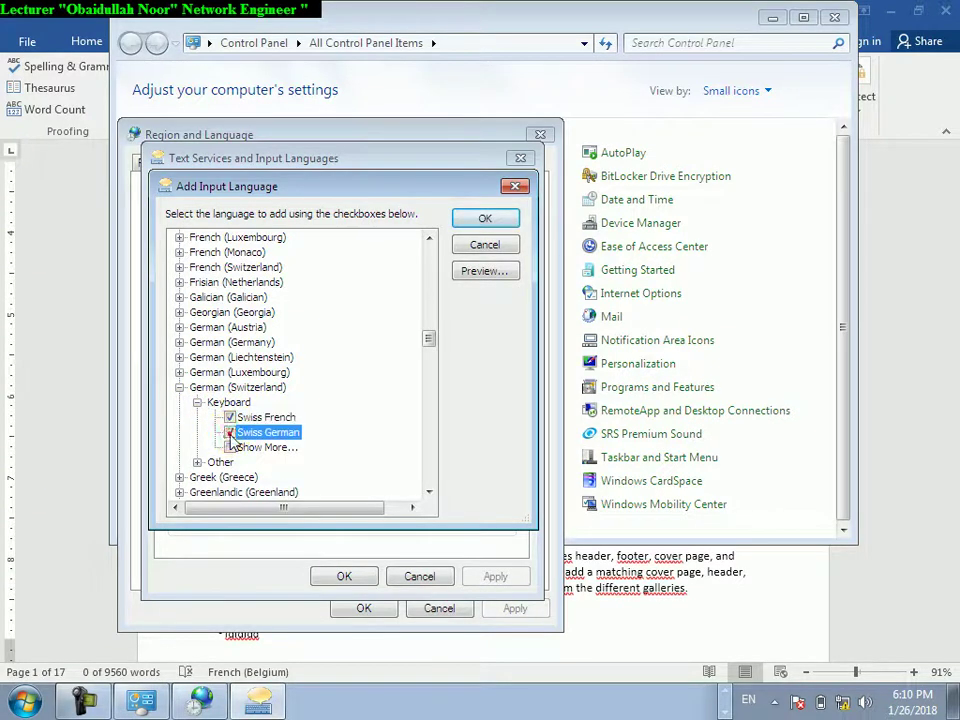
pyautogui.click(500, 220)
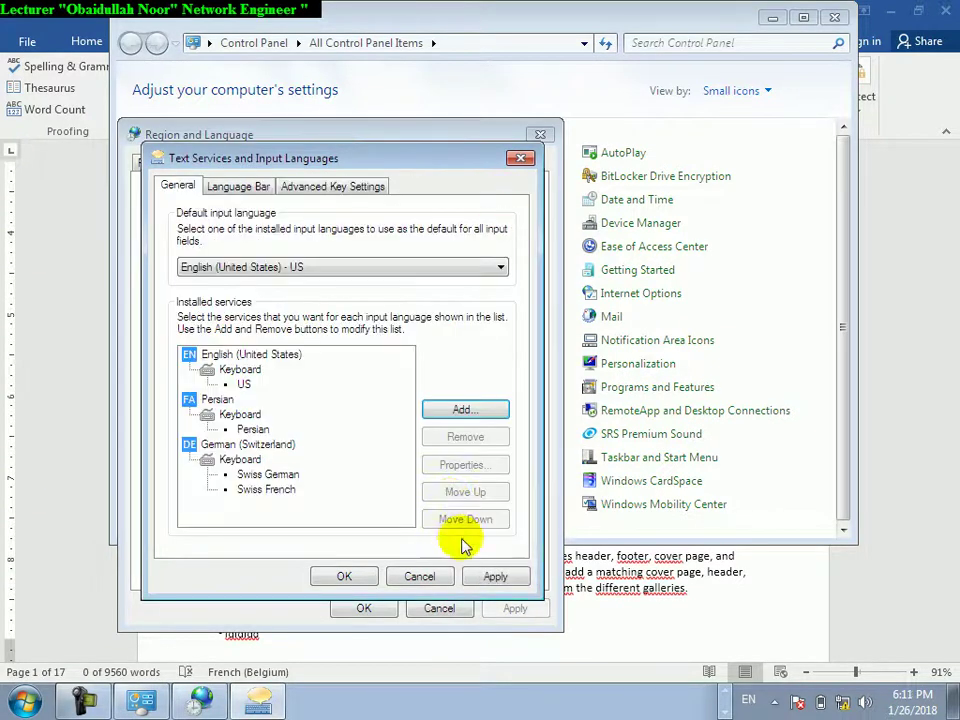
pyautogui.click(477, 576)
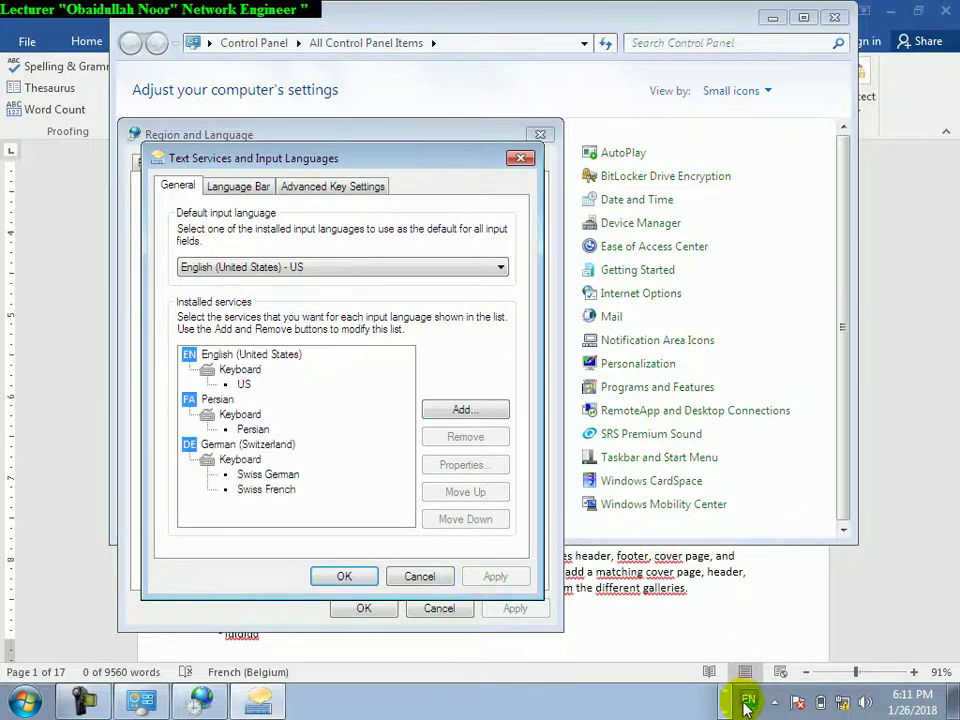
pyautogui.click(745, 701)
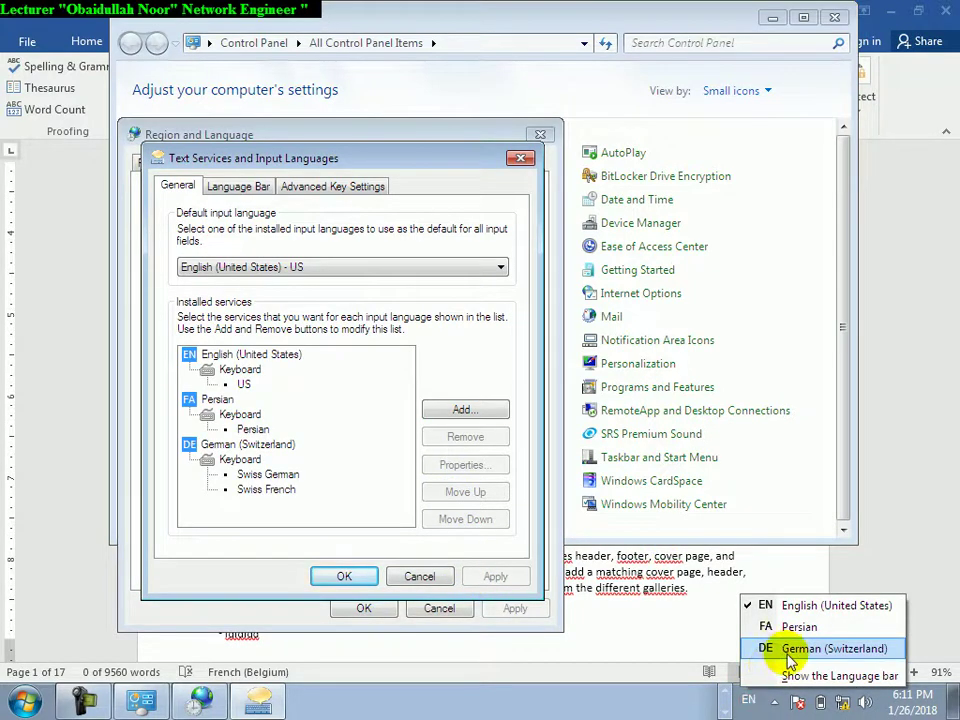
pyautogui.click(343, 577)
pyautogui.click(343, 577)
pyautogui.click(358, 610)
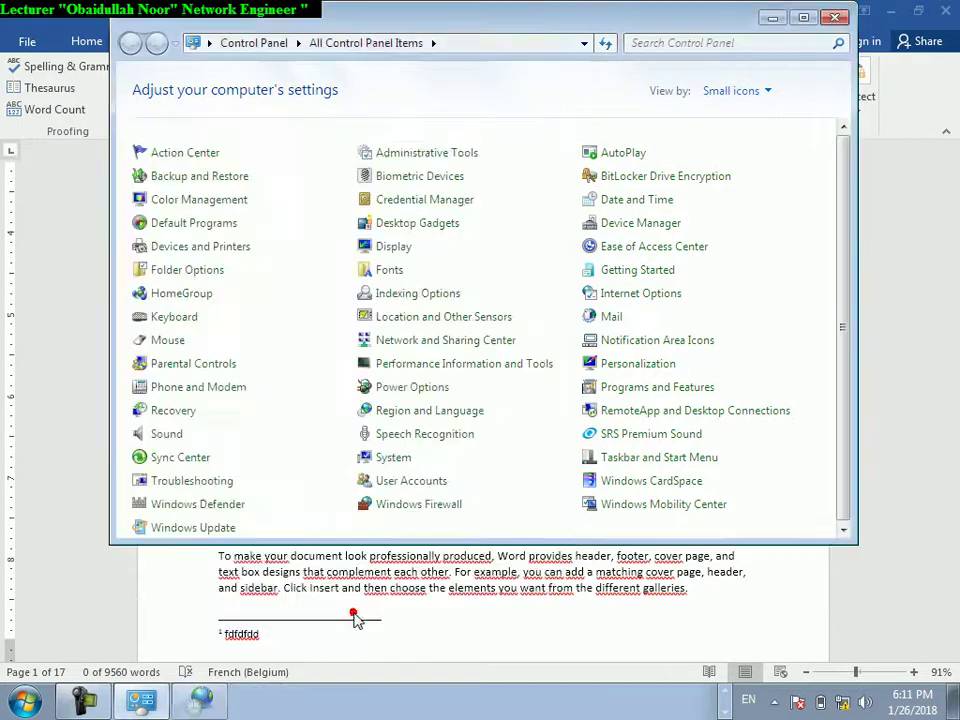
# Close Control Panel and open Word's Language Preferences, selecting Persian (Iran) among the editing languages
pyautogui.click(832, 20)
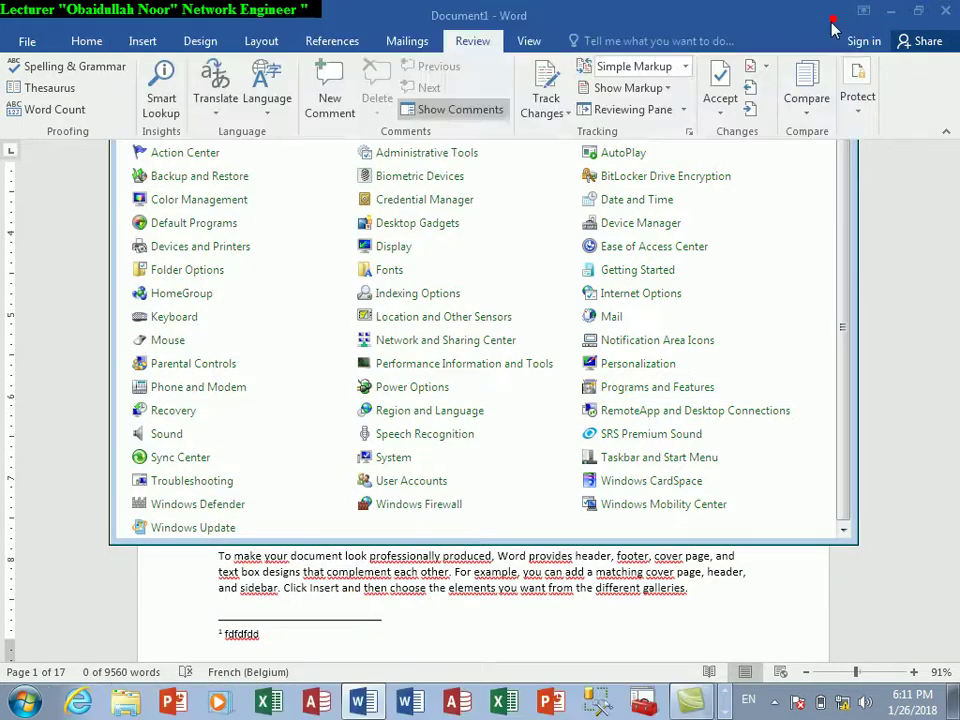
pyautogui.click(377, 628)
pyautogui.click(268, 122)
pyautogui.click(278, 154)
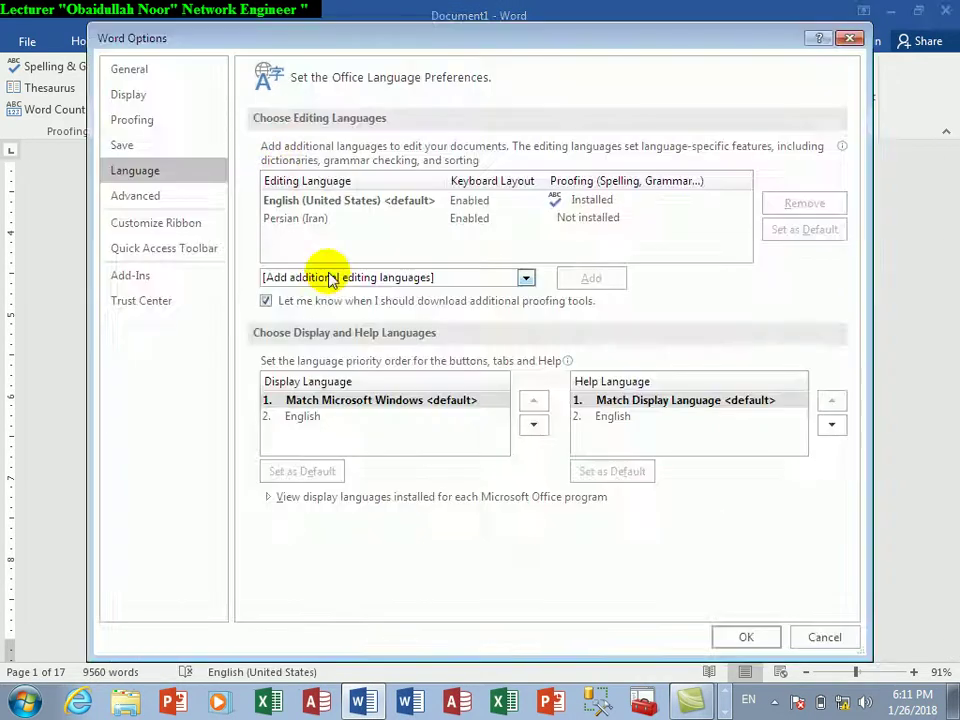
pyautogui.click(320, 220)
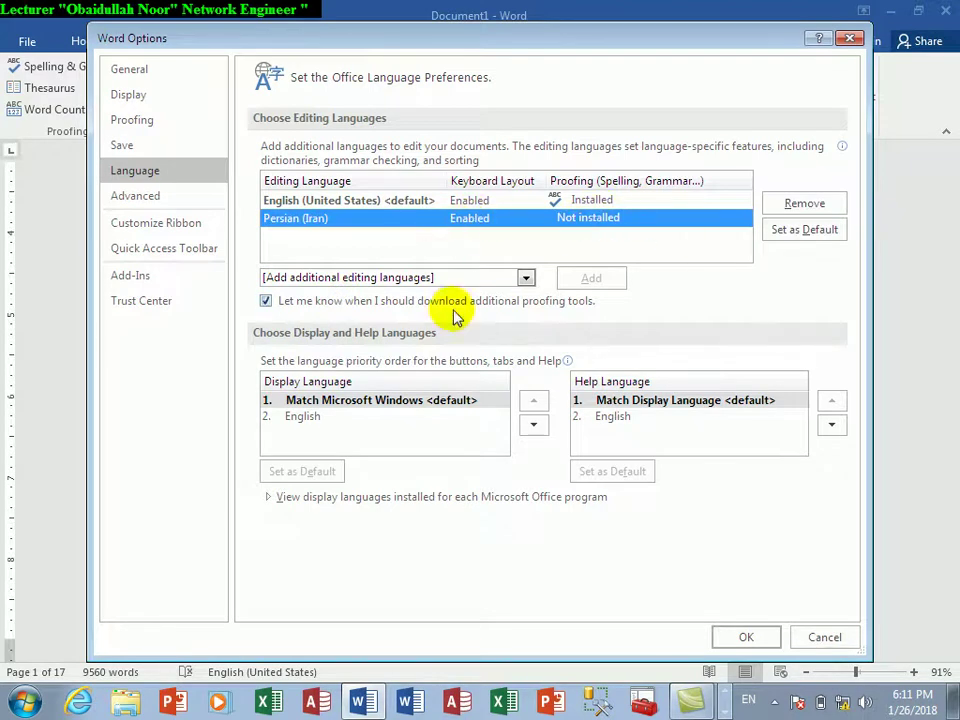
pyautogui.click(378, 243)
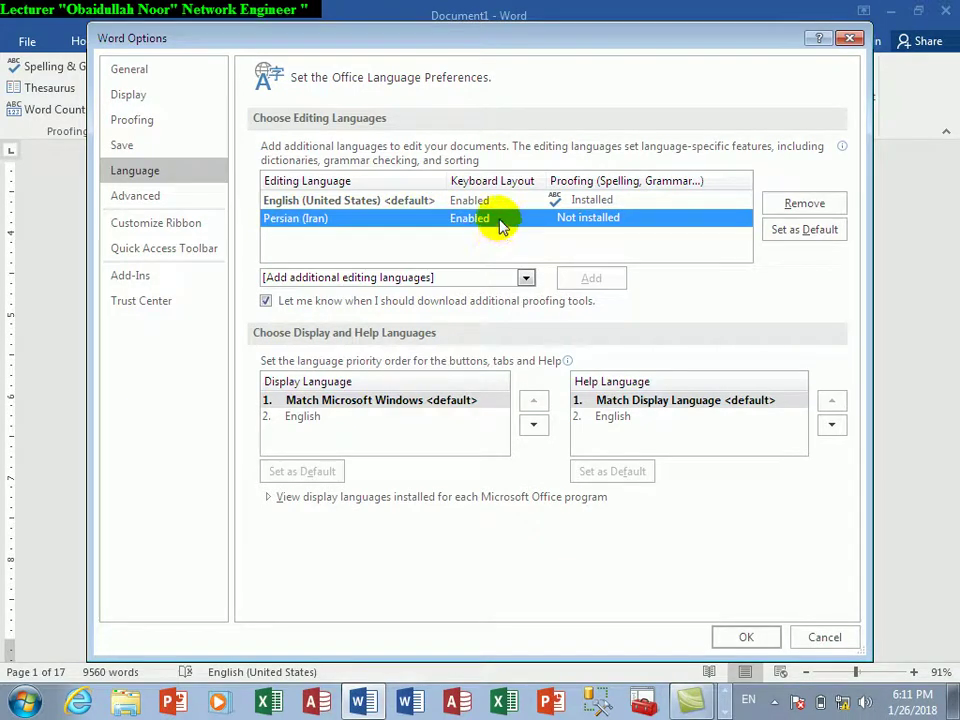
pyautogui.click(401, 202)
pyautogui.click(318, 220)
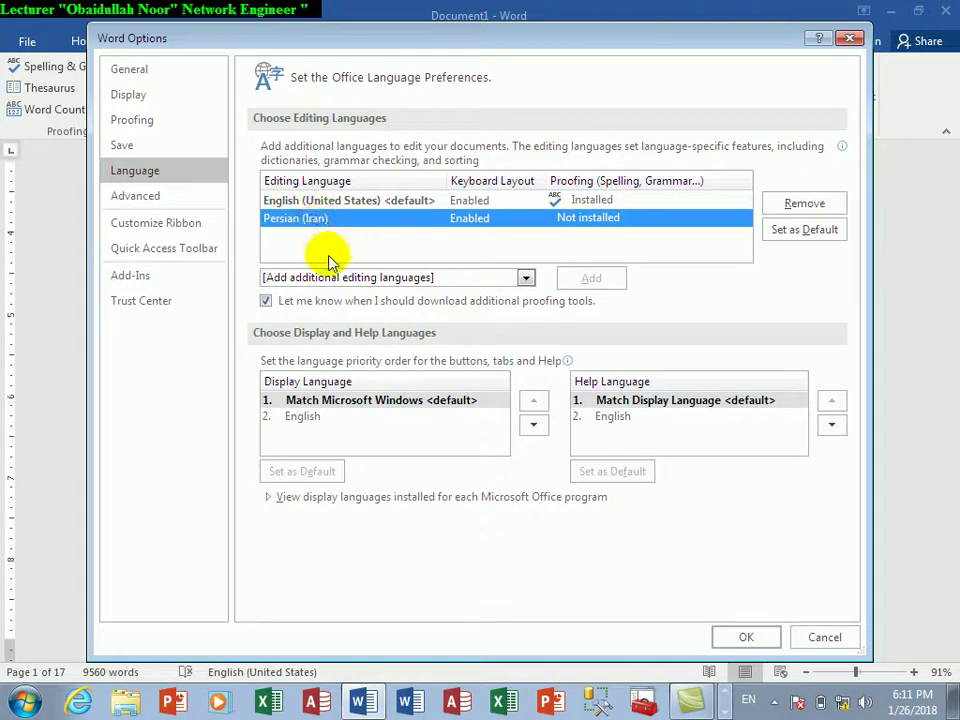
# Choose German (Switzerland) from the taskbar input languages and open the Start menu
pyautogui.click(748, 700)
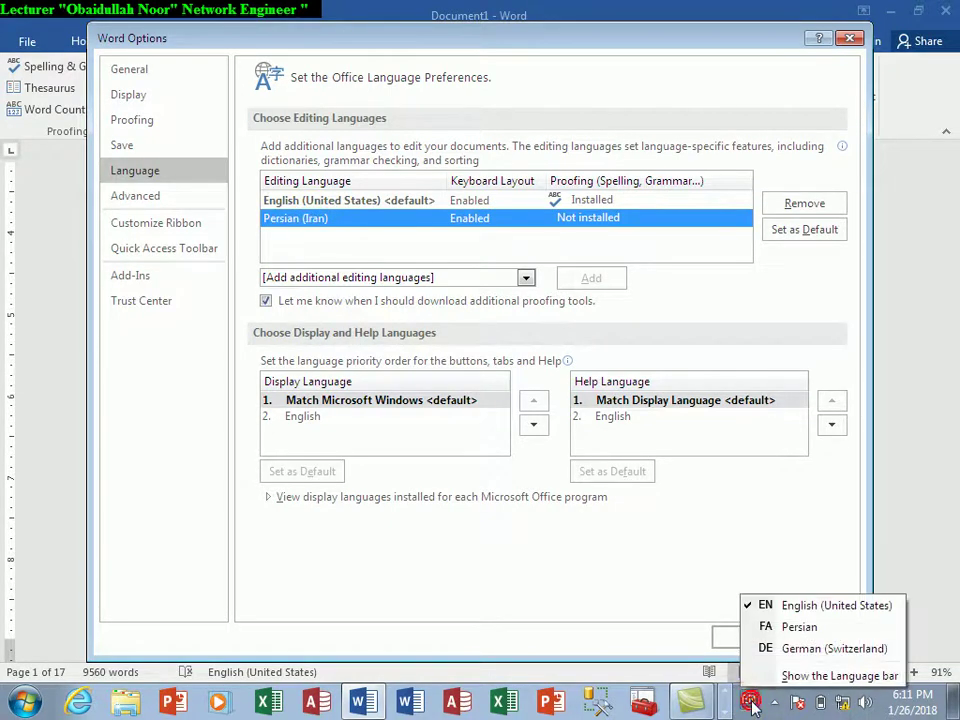
pyautogui.click(795, 648)
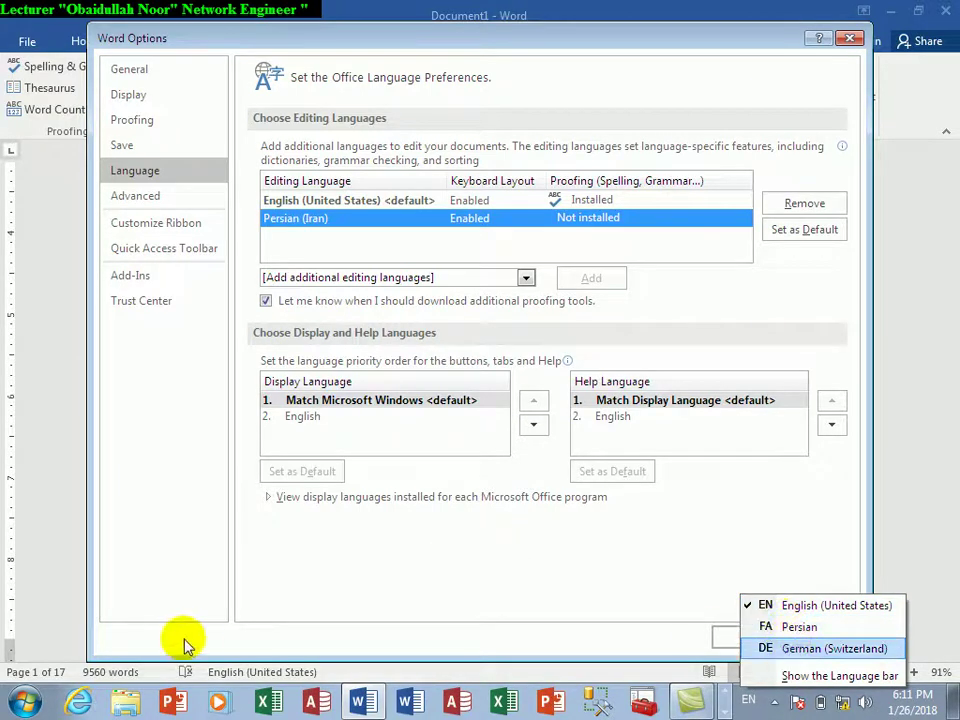
pyautogui.click(24, 702)
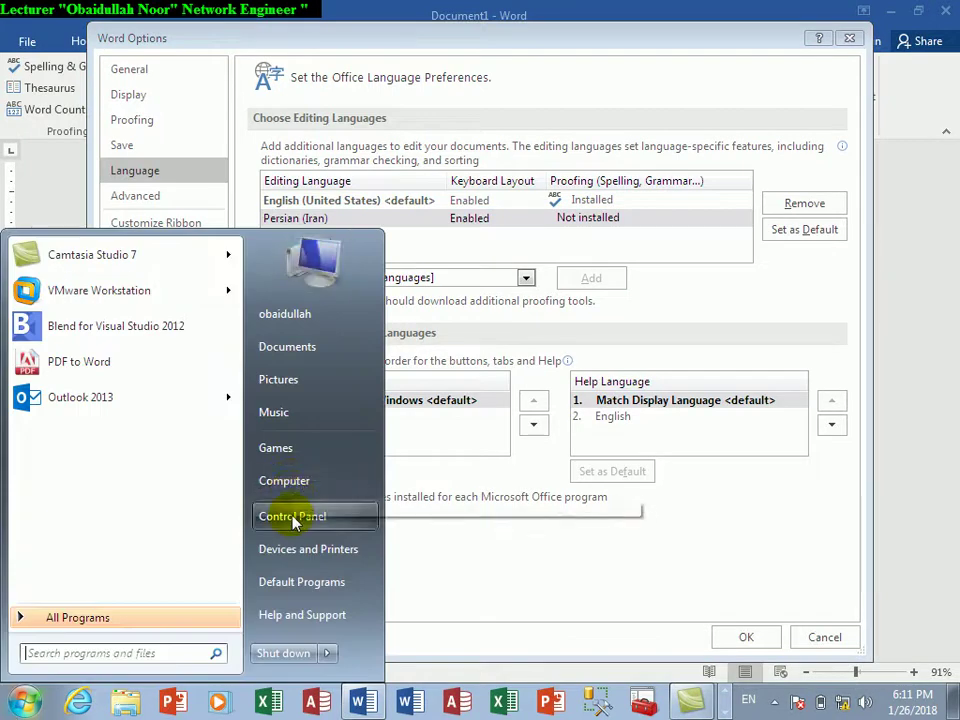
# Open Control Panel's Region and Language settings to the installed input languages list
pyautogui.click(291, 515)
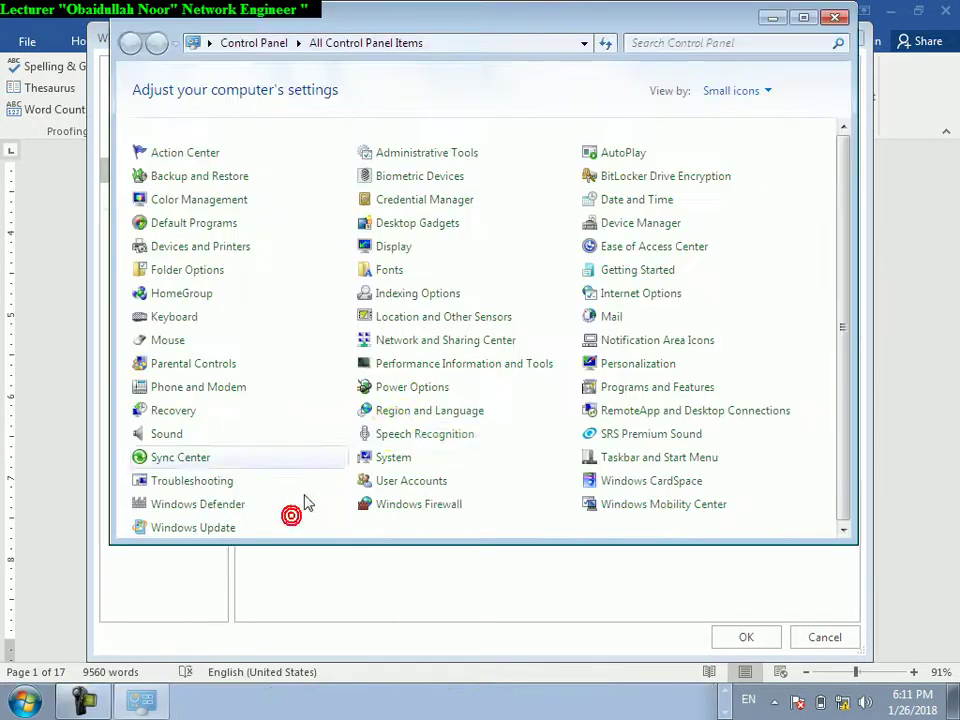
pyautogui.click(393, 418)
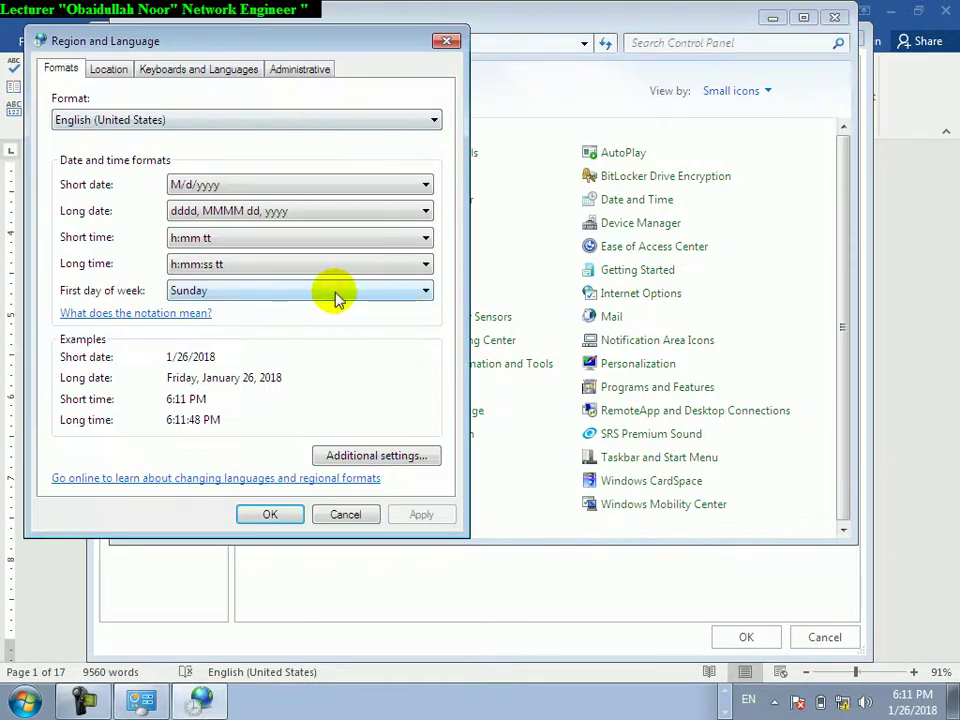
pyautogui.click(110, 70)
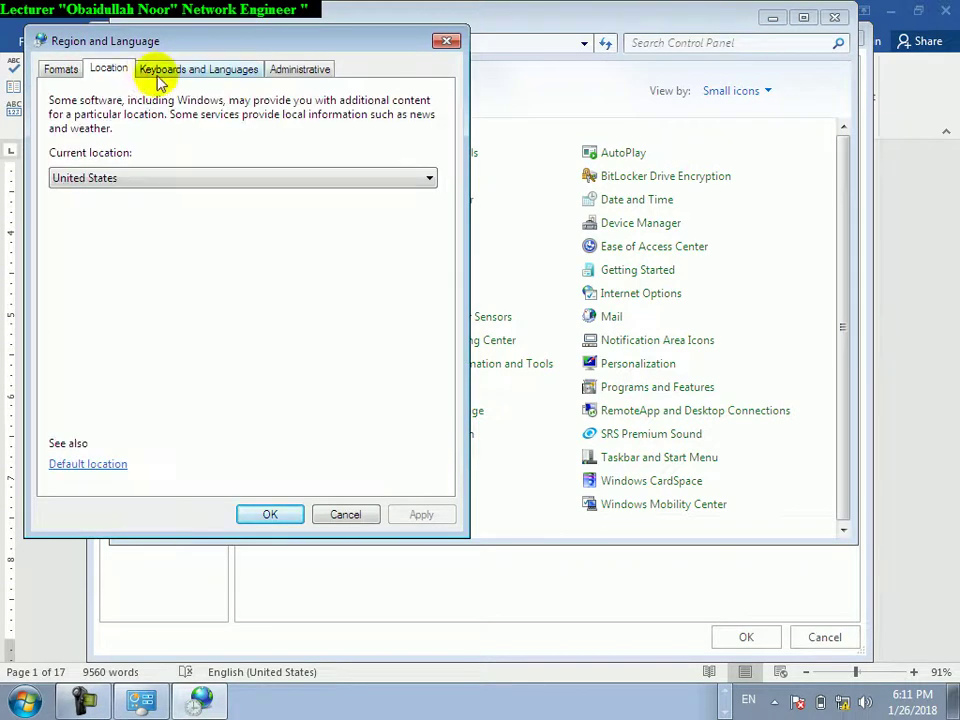
pyautogui.click(158, 72)
pyautogui.click(285, 146)
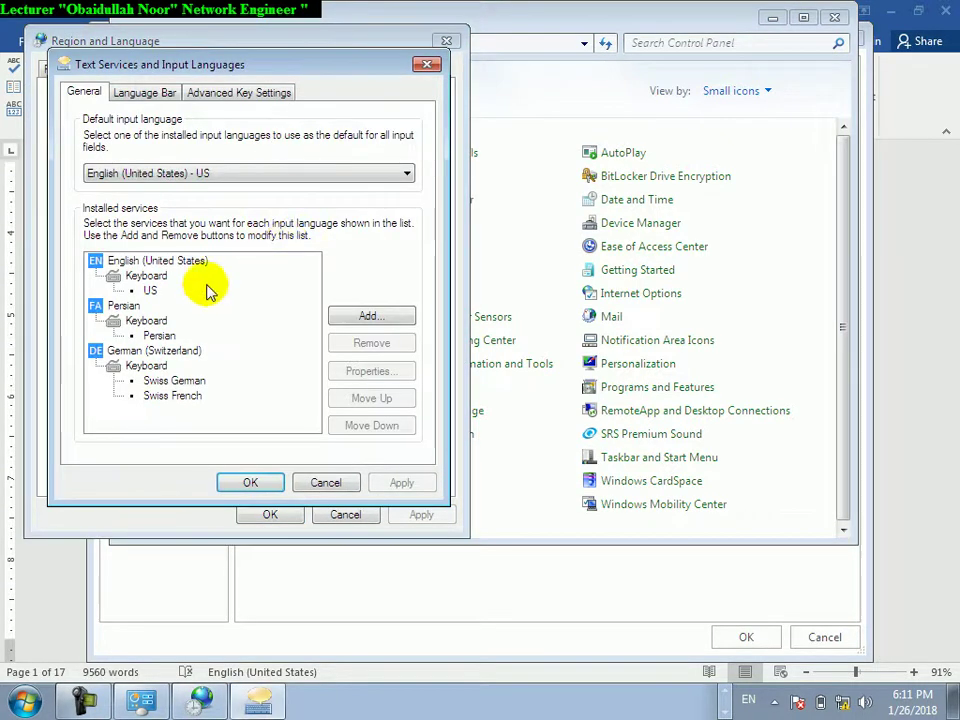
# Move Persian above English (United States) in the input languages, apply, and close Control Panel
pyautogui.click(150, 261)
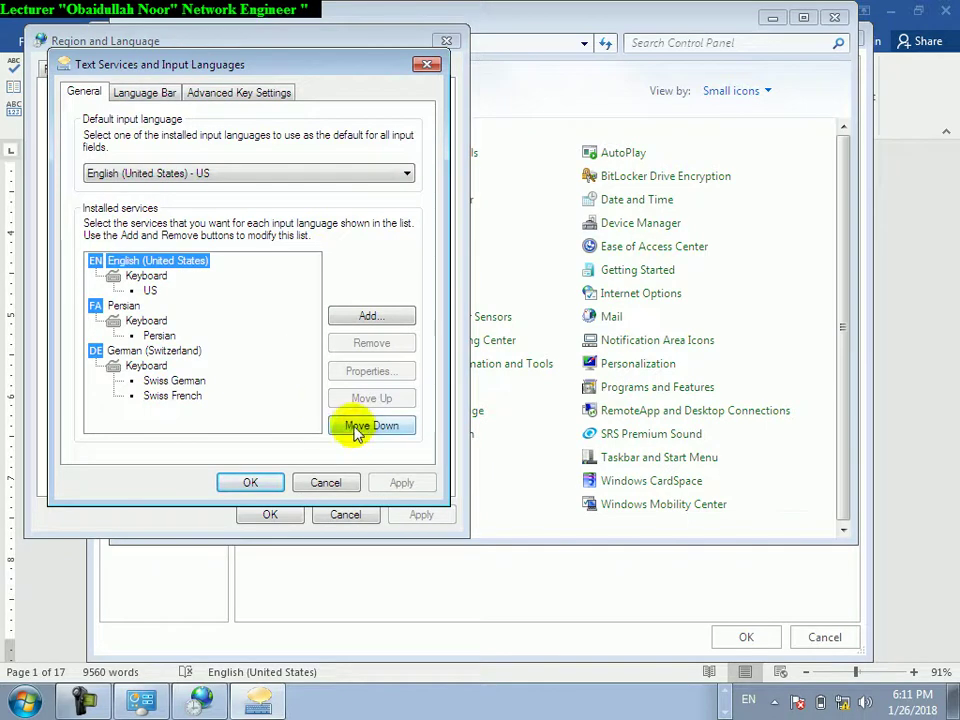
pyautogui.click(358, 426)
pyautogui.click(110, 260)
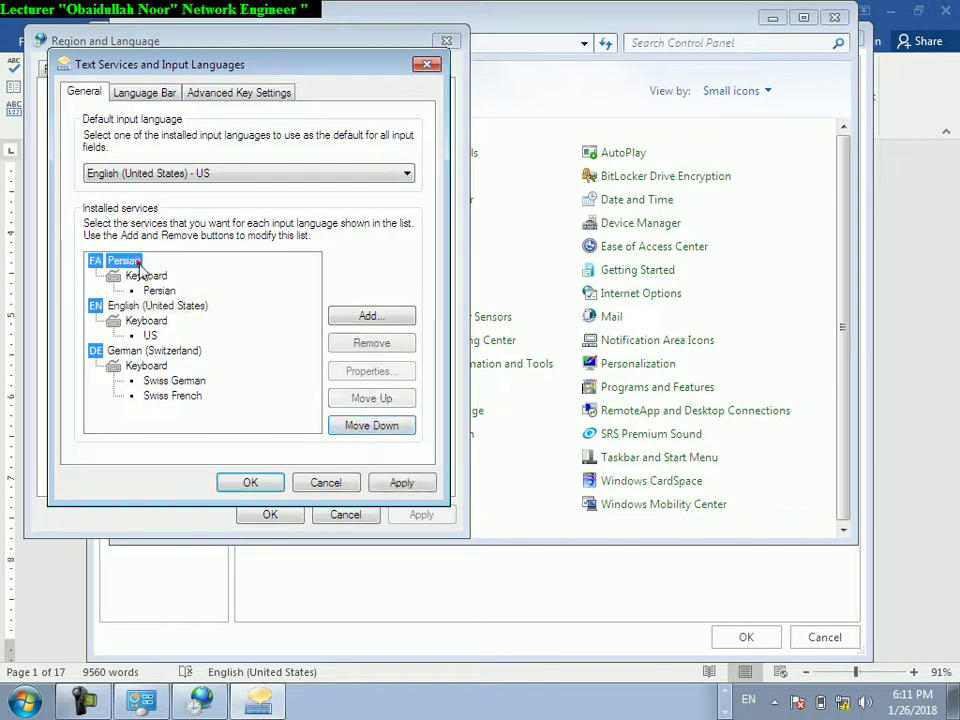
pyautogui.click(400, 483)
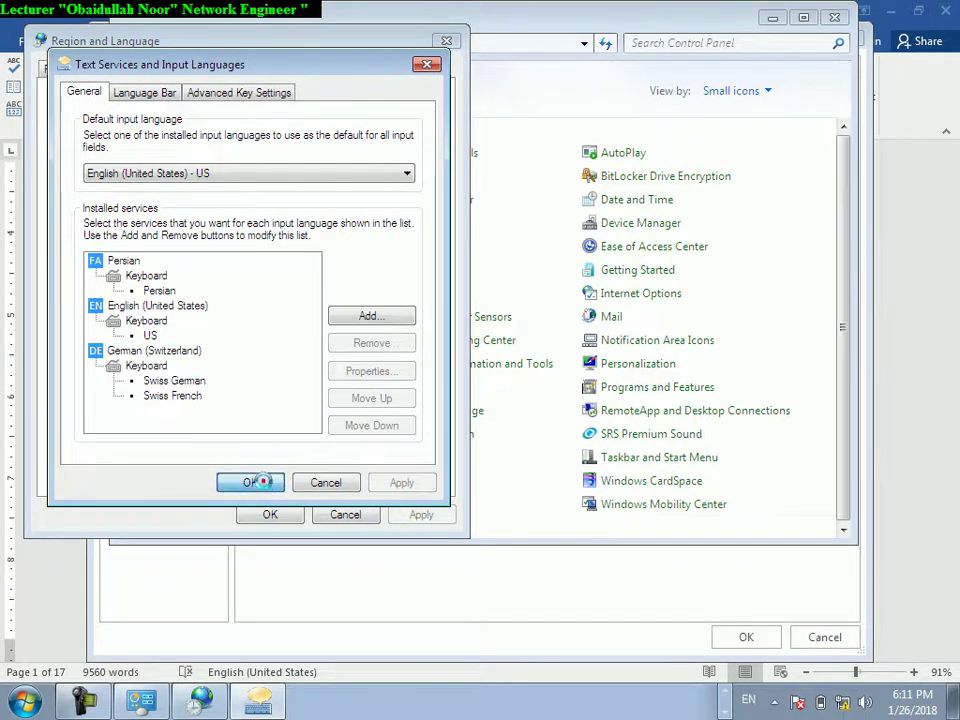
pyautogui.click(250, 482)
pyautogui.click(272, 512)
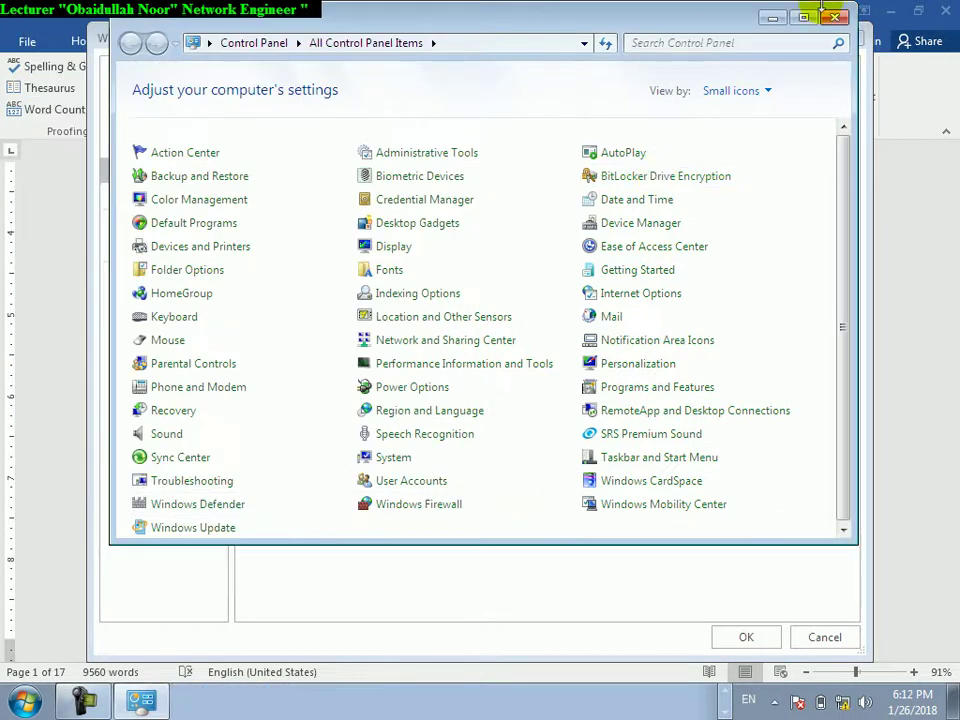
pyautogui.click(838, 18)
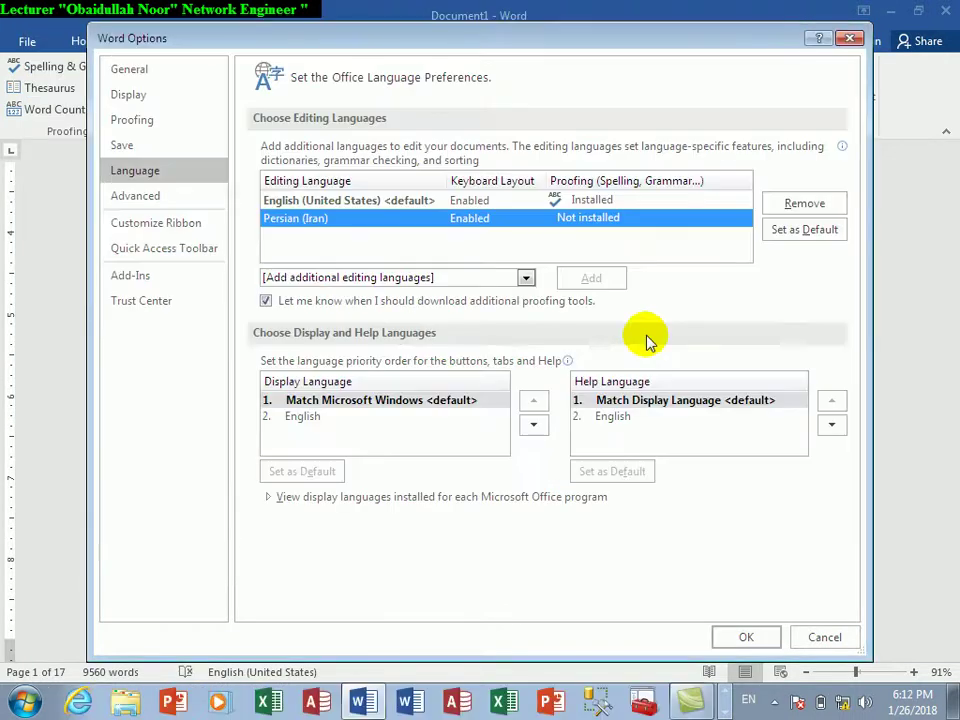
# Close Word Options and inspect the taskbar input language list
pyautogui.click(742, 640)
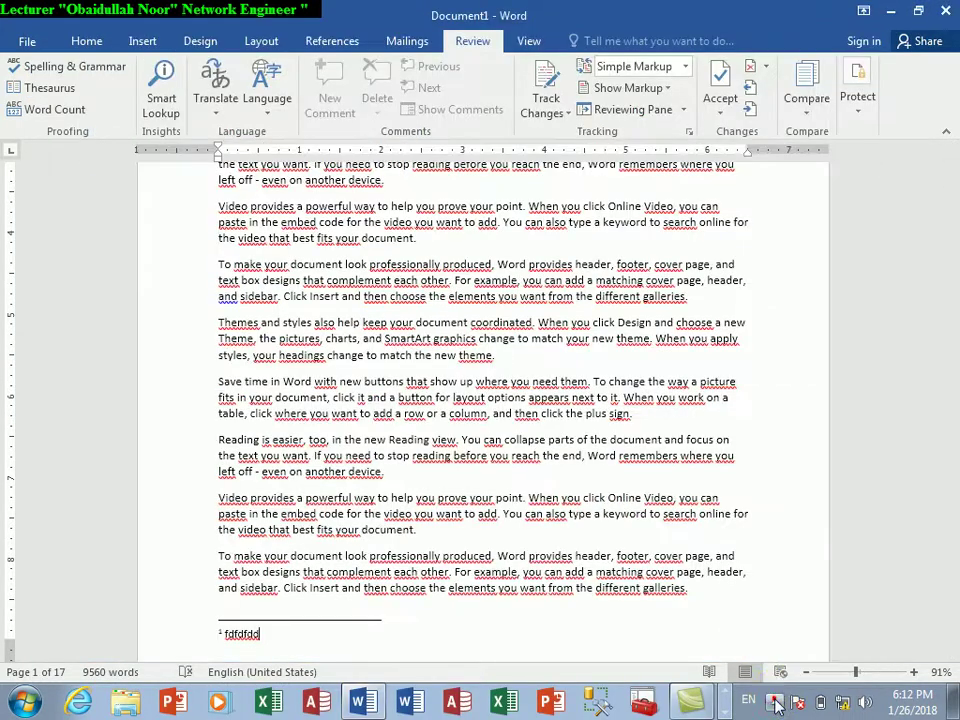
pyautogui.click(727, 700)
pyautogui.click(752, 699)
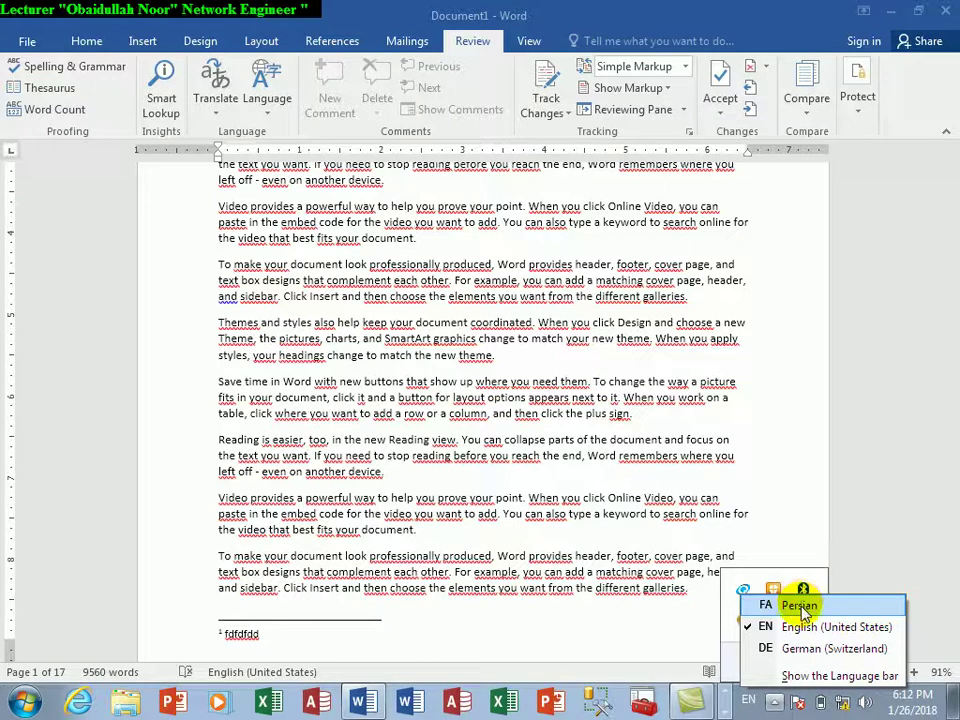
pyautogui.click(577, 518)
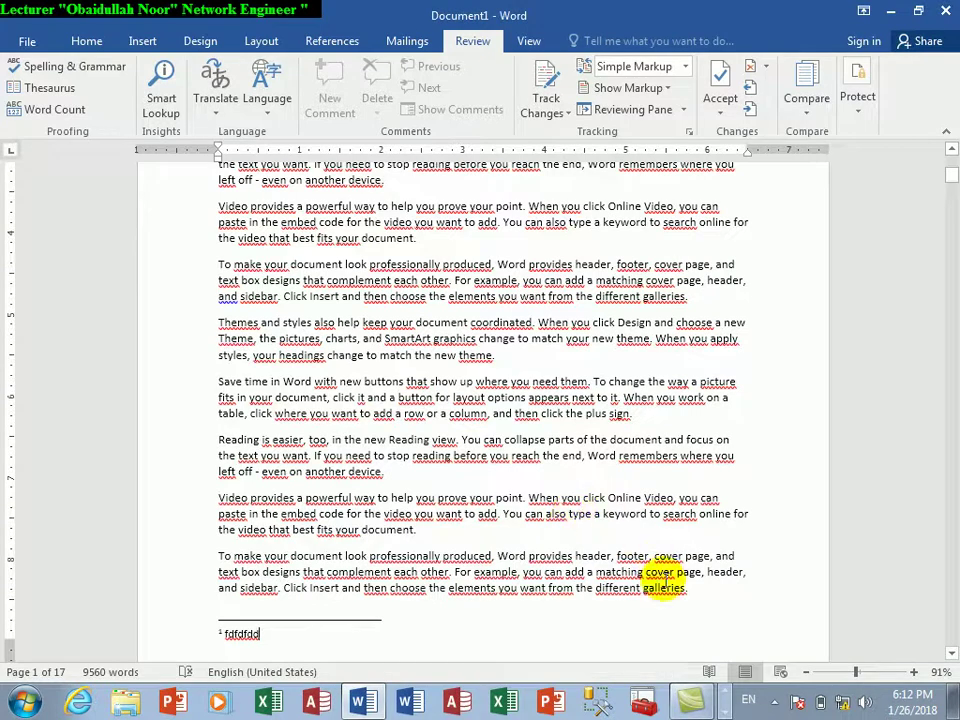
pyautogui.click(748, 700)
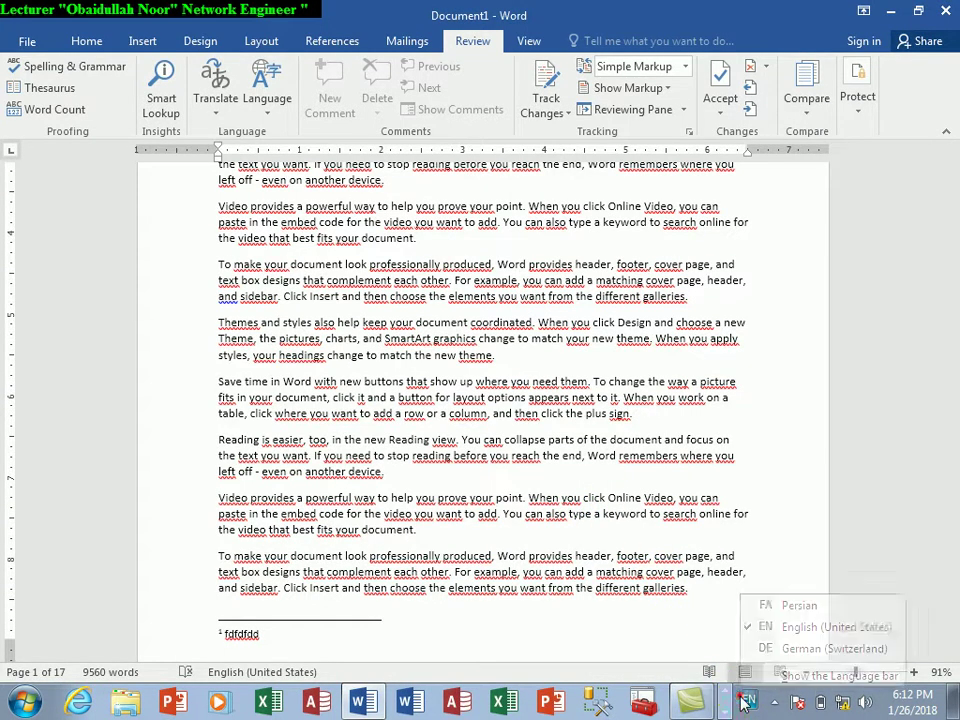
pyautogui.click(650, 580)
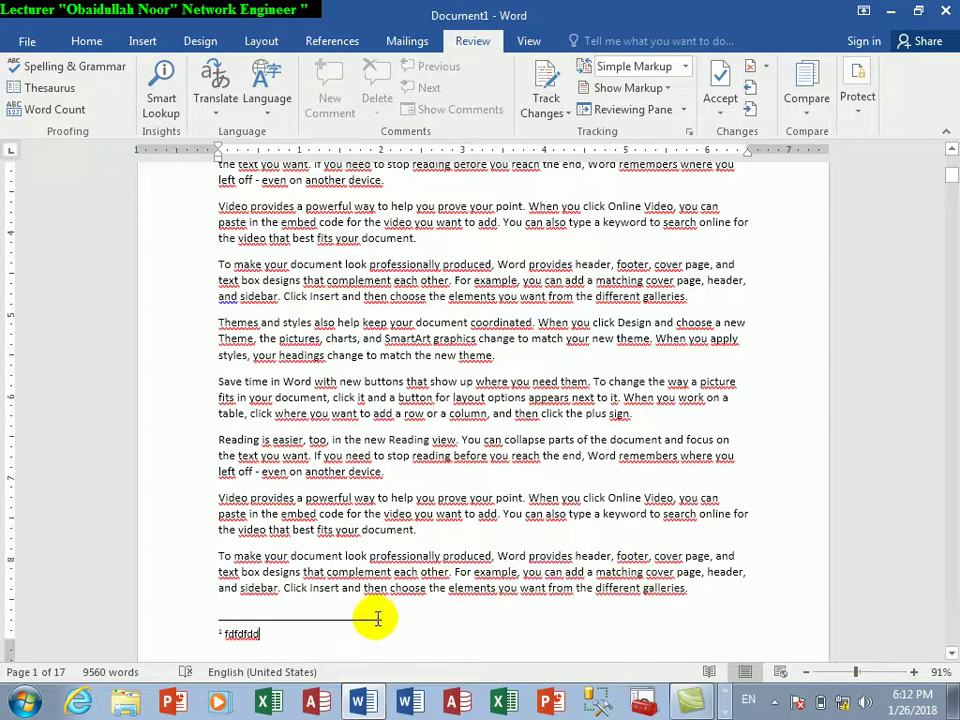
# Switch the input language to Persian with Alt+Shift and confirm it in the language list
pyautogui.hotkey('alt', 'shift')
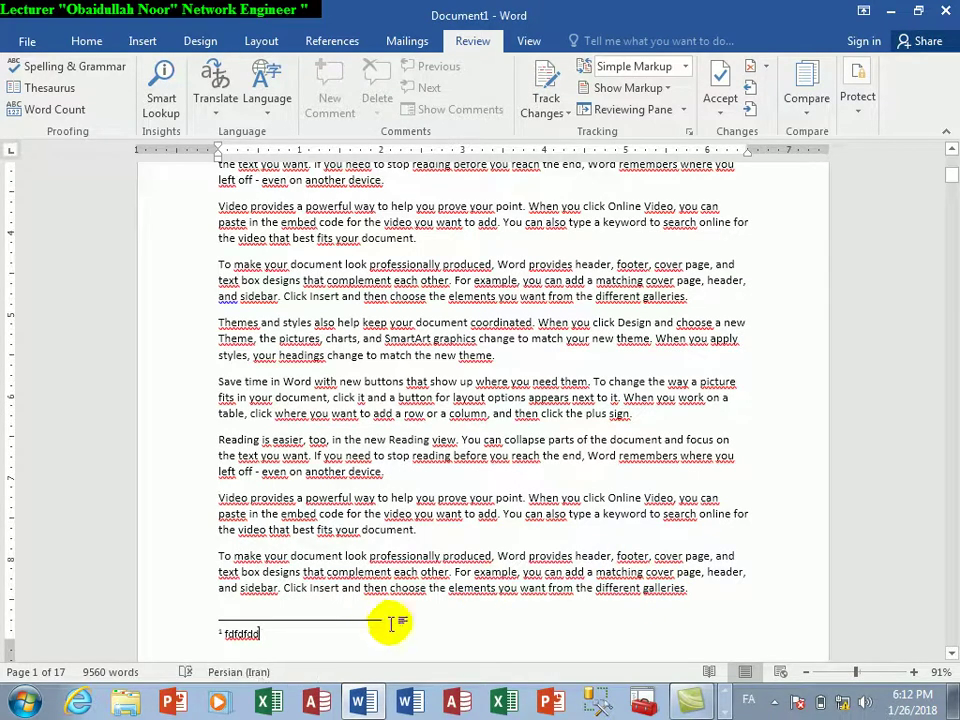
pyautogui.click(749, 702)
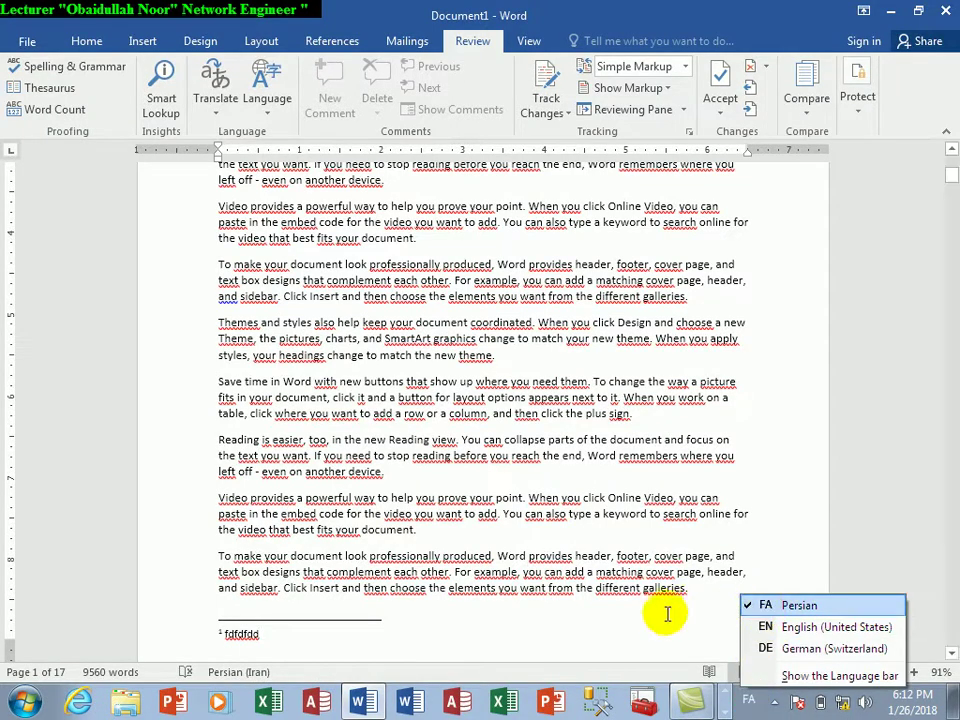
pyautogui.click(615, 615)
# Make Persian (Iran) the default editing language in Word's Language Preferences
pyautogui.click(265, 112)
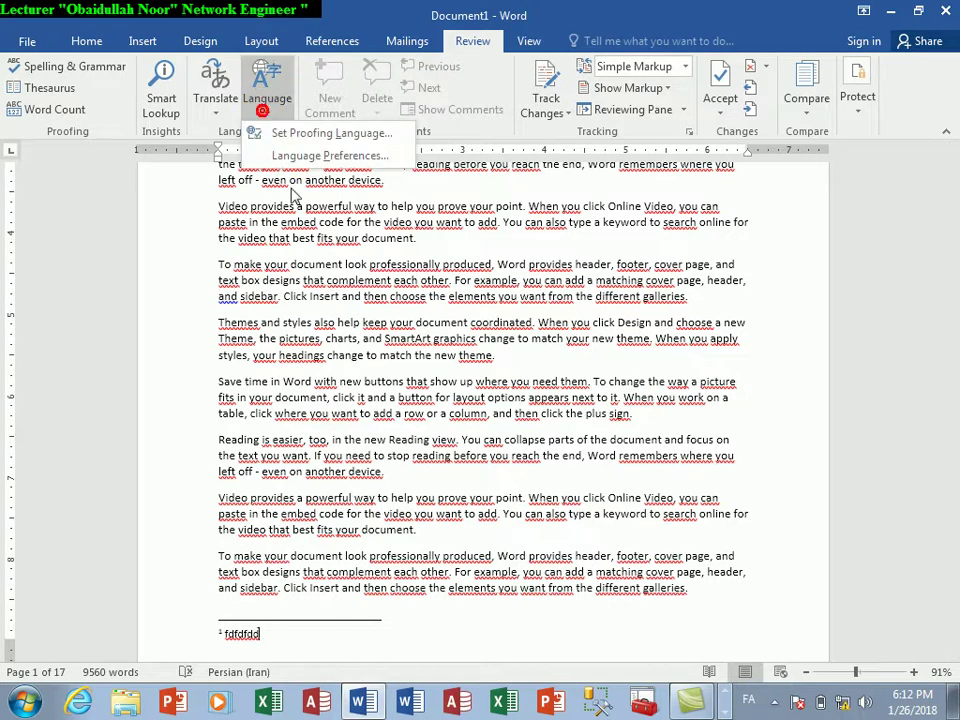
pyautogui.click(294, 154)
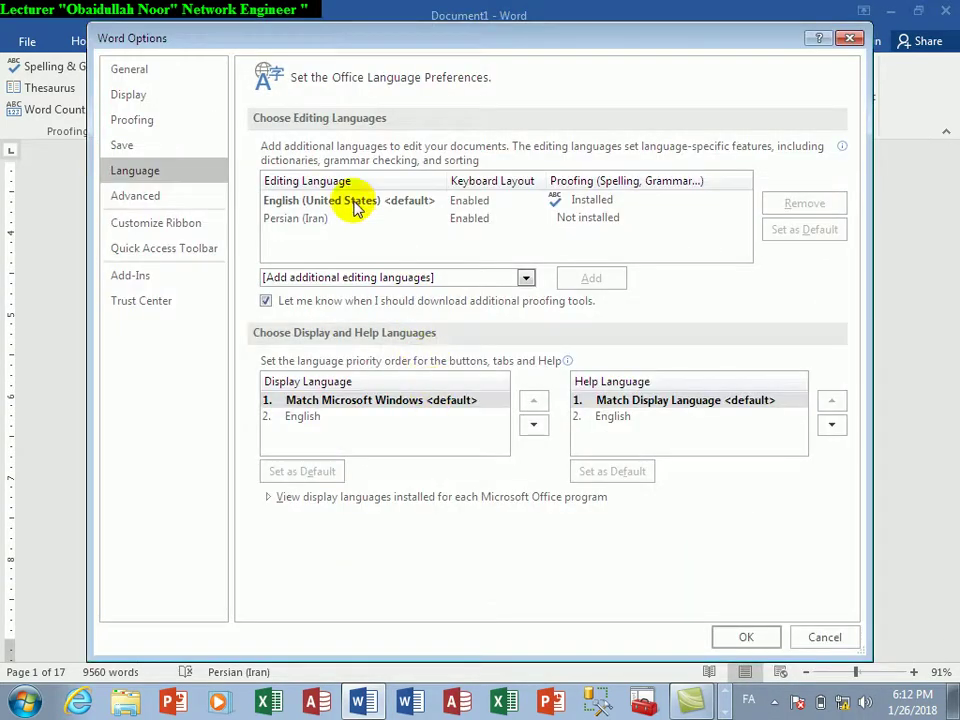
pyautogui.click(316, 220)
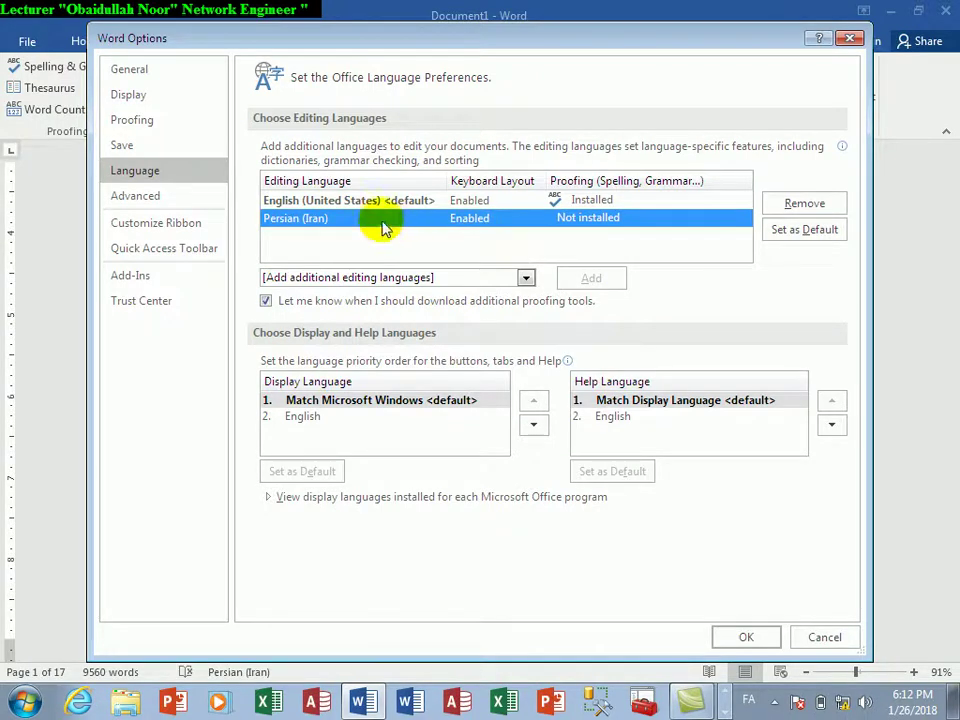
pyautogui.click(347, 204)
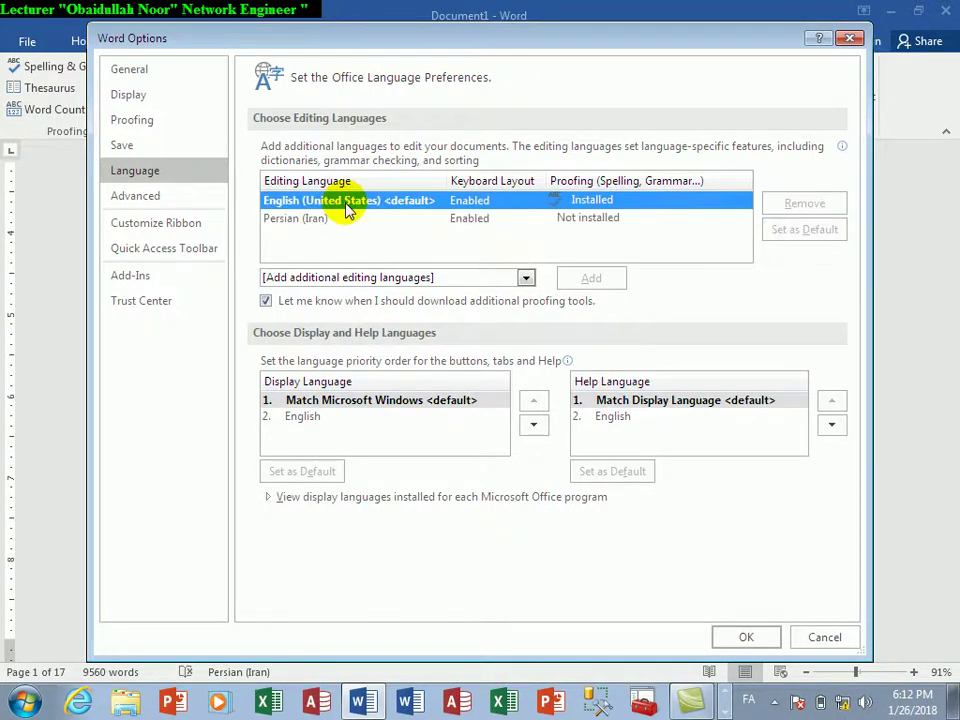
pyautogui.click(313, 219)
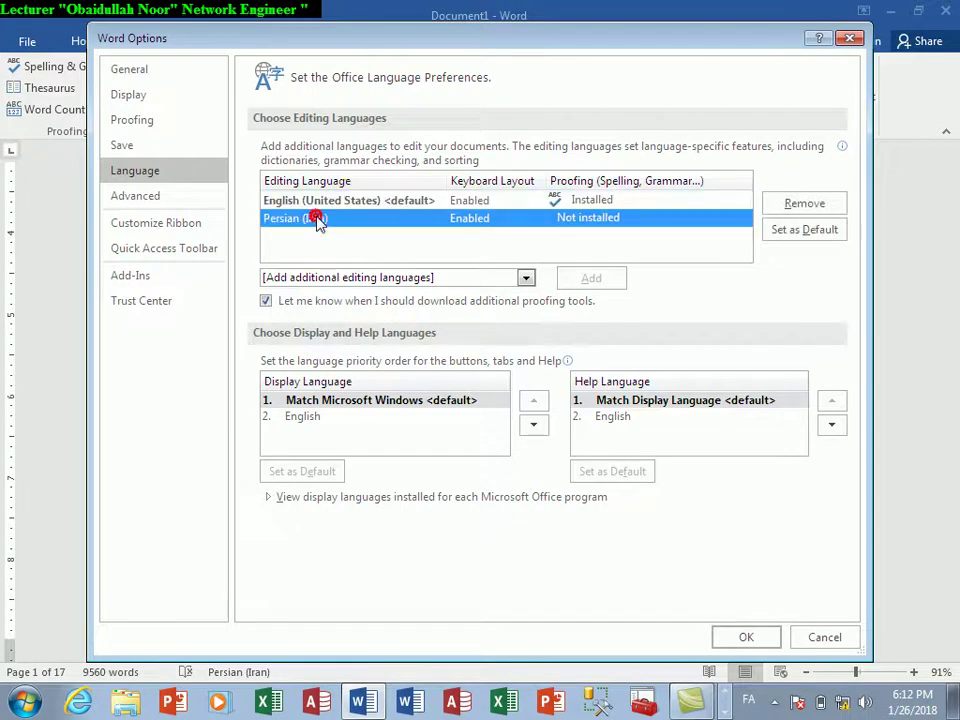
pyautogui.click(777, 234)
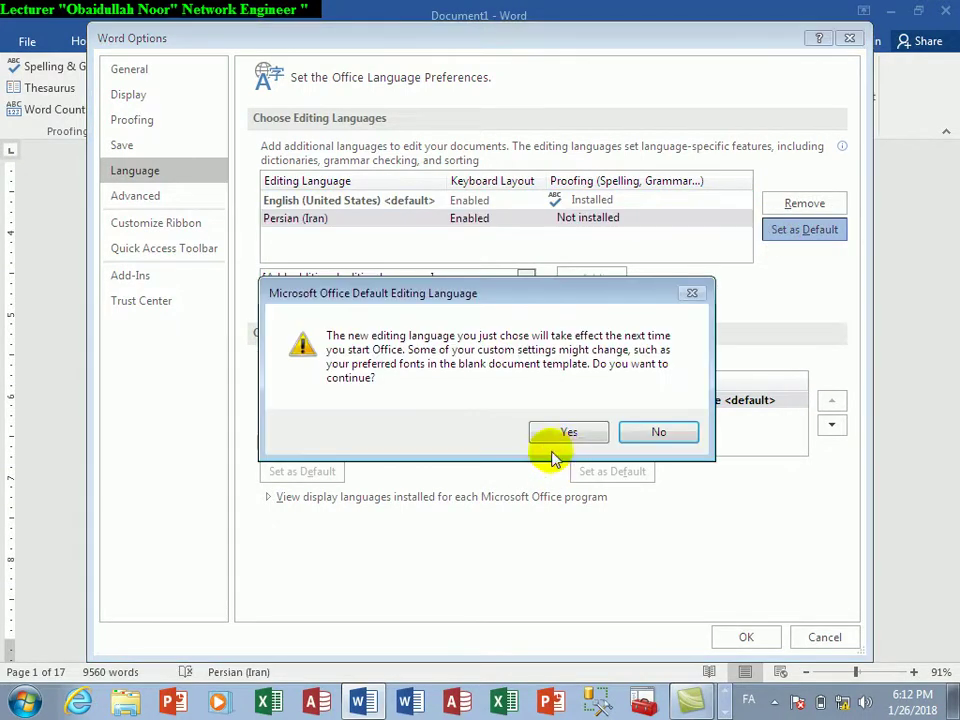
pyautogui.click(553, 440)
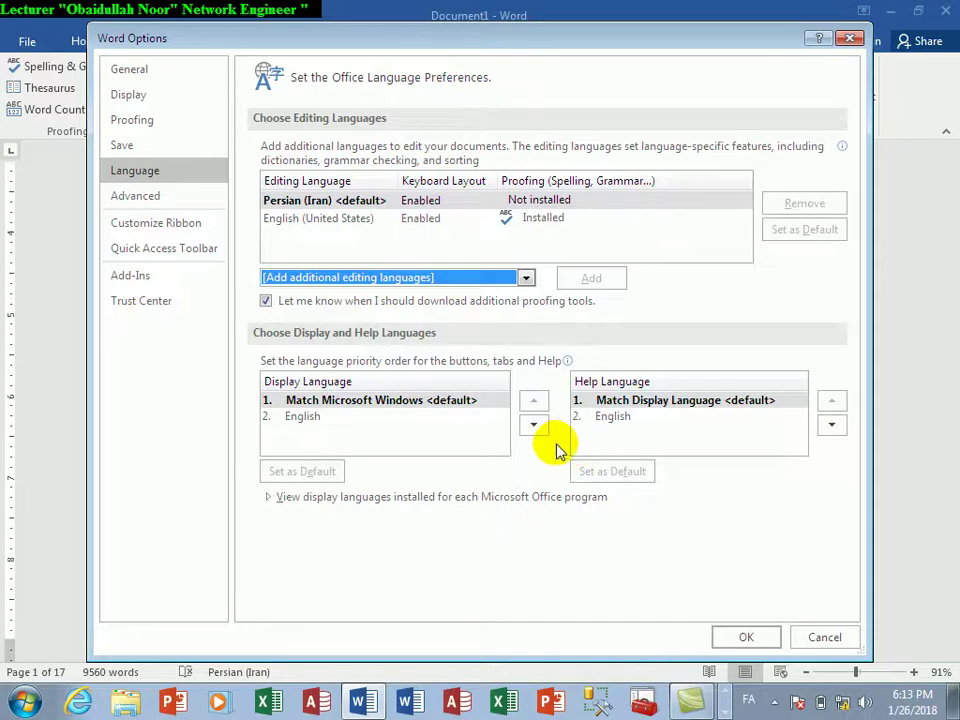
# Set English (United States) back as the default, click OK, and acknowledge the restart notice
pyautogui.click(303, 218)
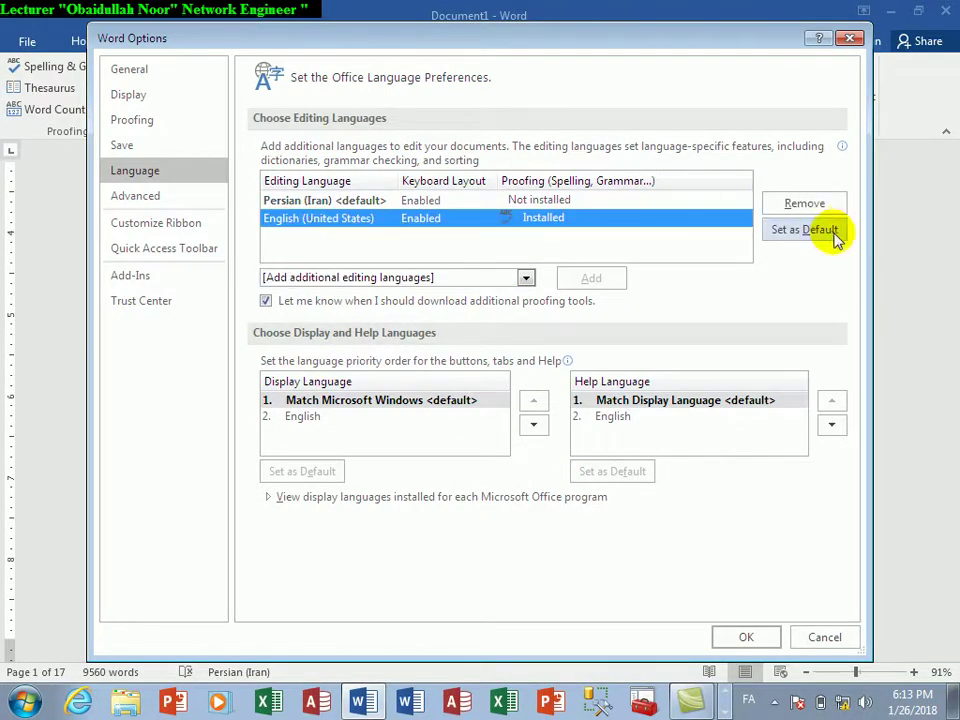
pyautogui.click(832, 234)
pyautogui.click(598, 435)
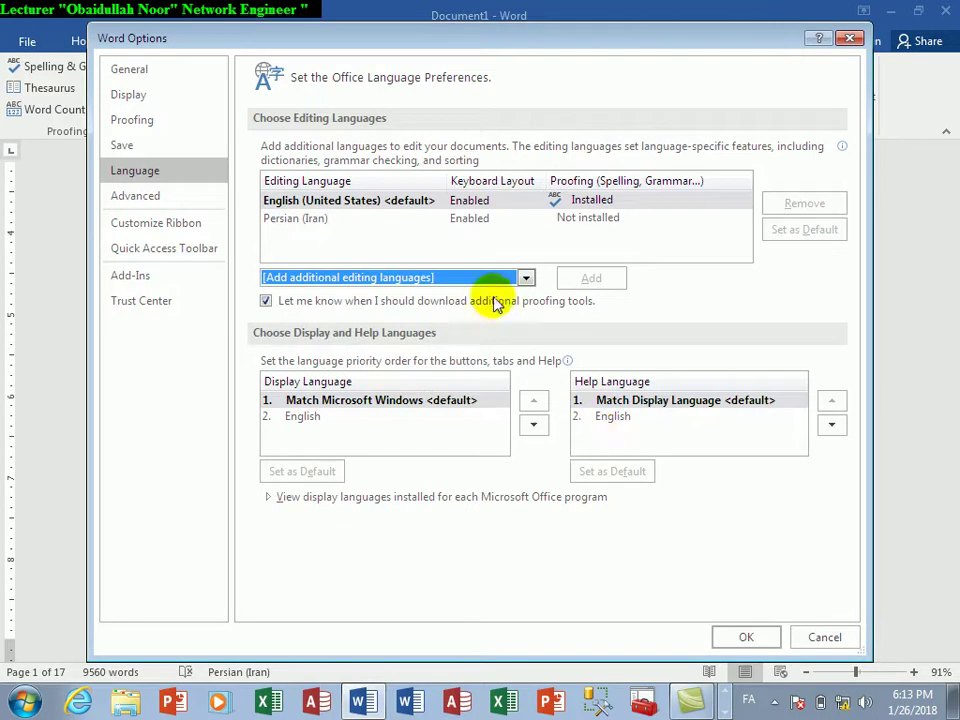
pyautogui.click(737, 644)
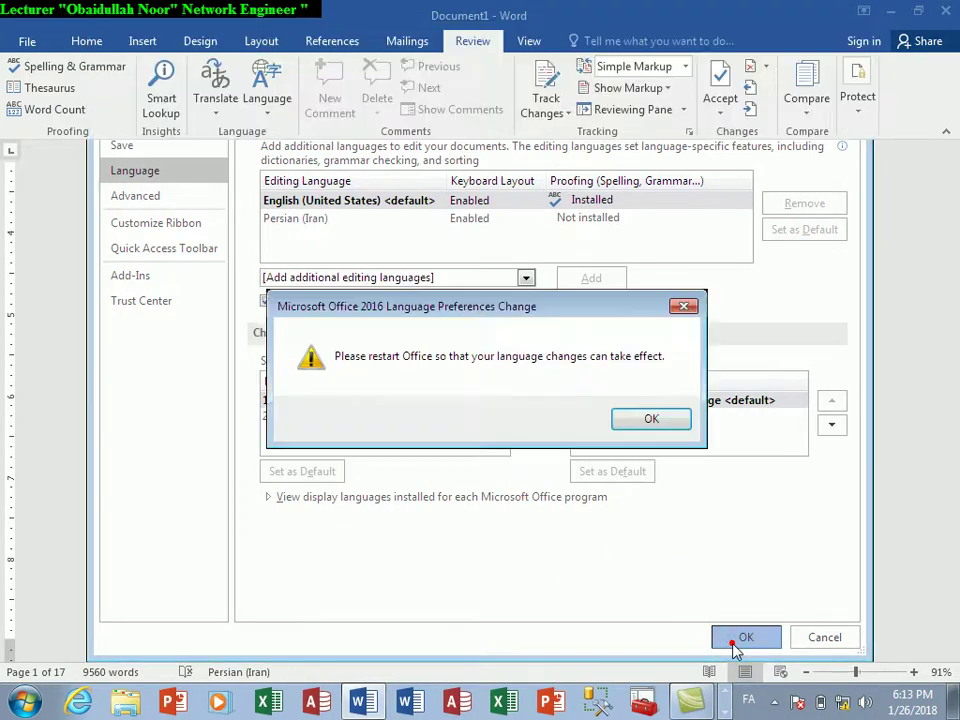
pyautogui.click(652, 419)
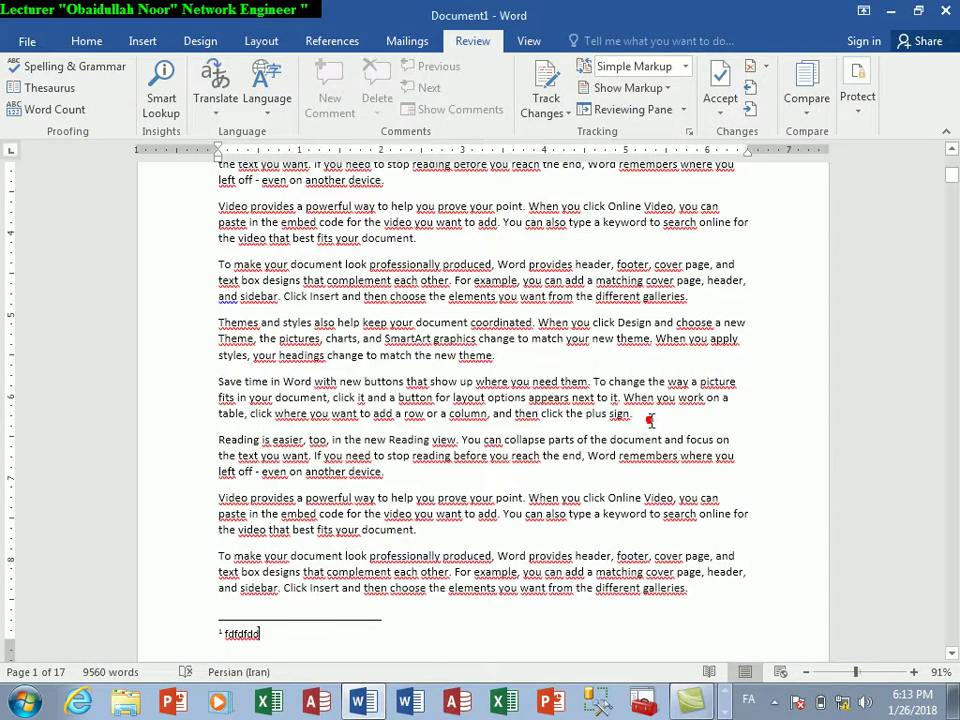
# Select all the document text with Ctrl+A and delete it
pyautogui.click(478, 378)
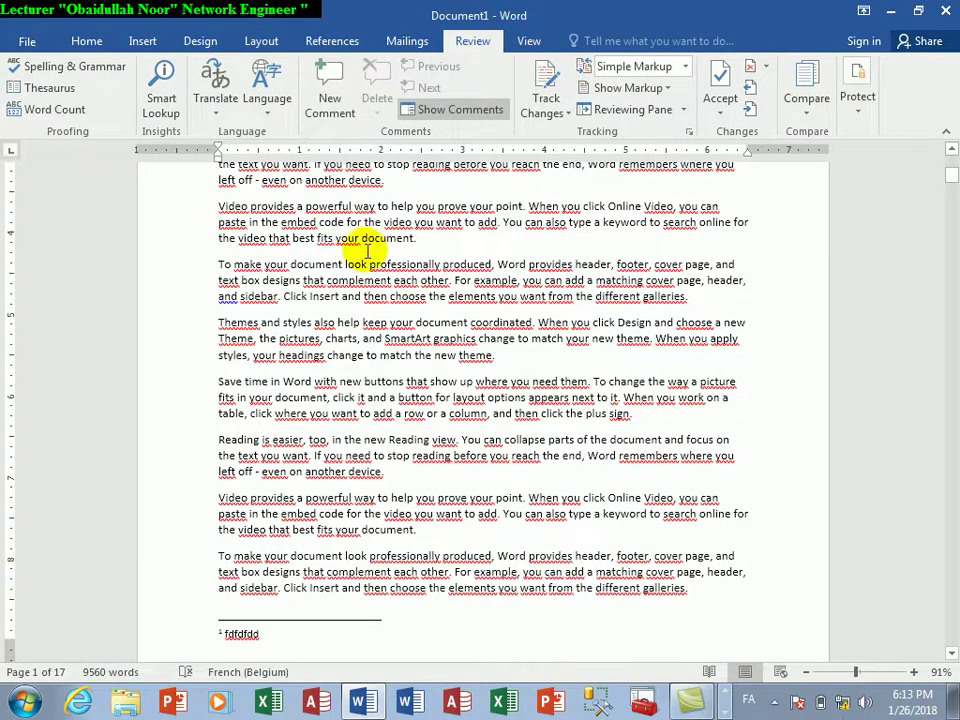
pyautogui.hotkey('ctrl', 'a')
pyautogui.press('Delete')
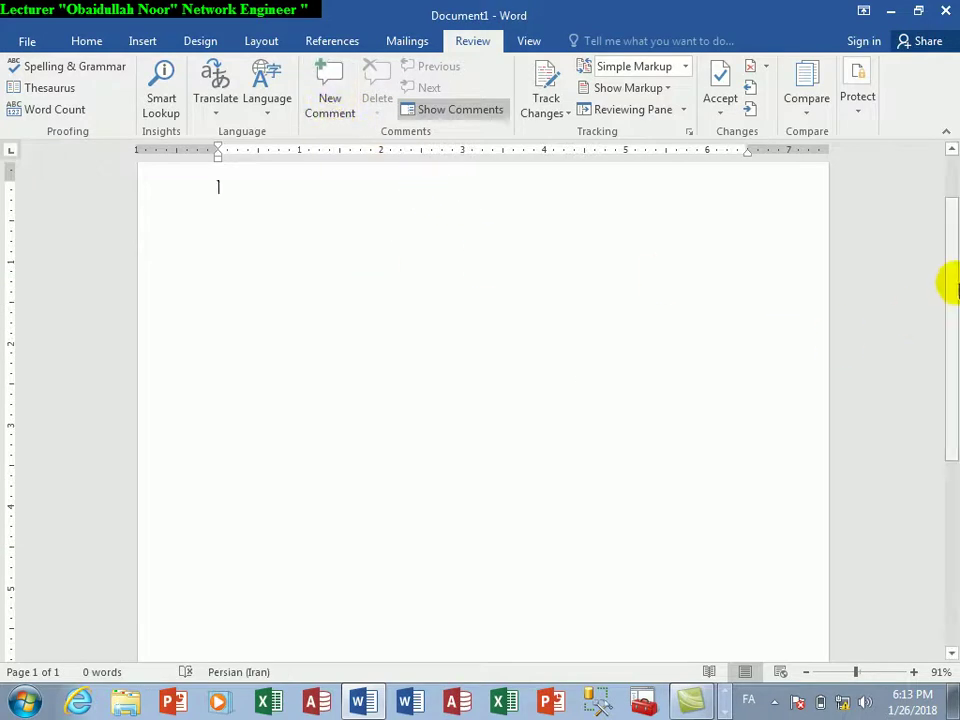
pyautogui.scroll(1, 950, 287)
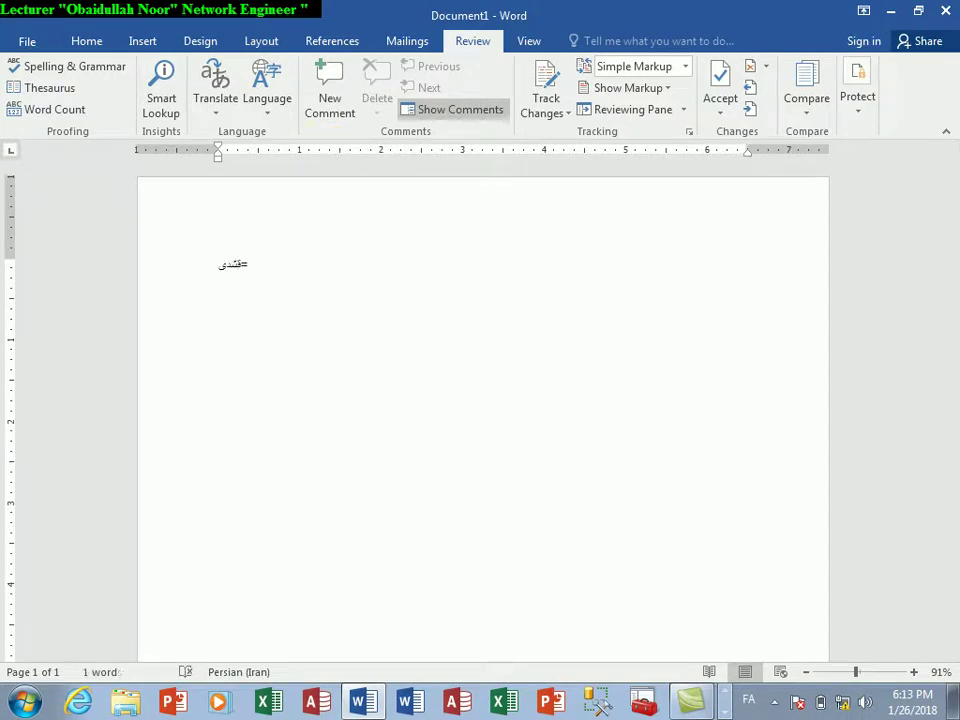
# Type and delete a test '1', then switch the input language to German (Switzerland)
pyautogui.write('1')
pyautogui.press('BackSpace')
pyautogui.hotkey('alt', 'shift')
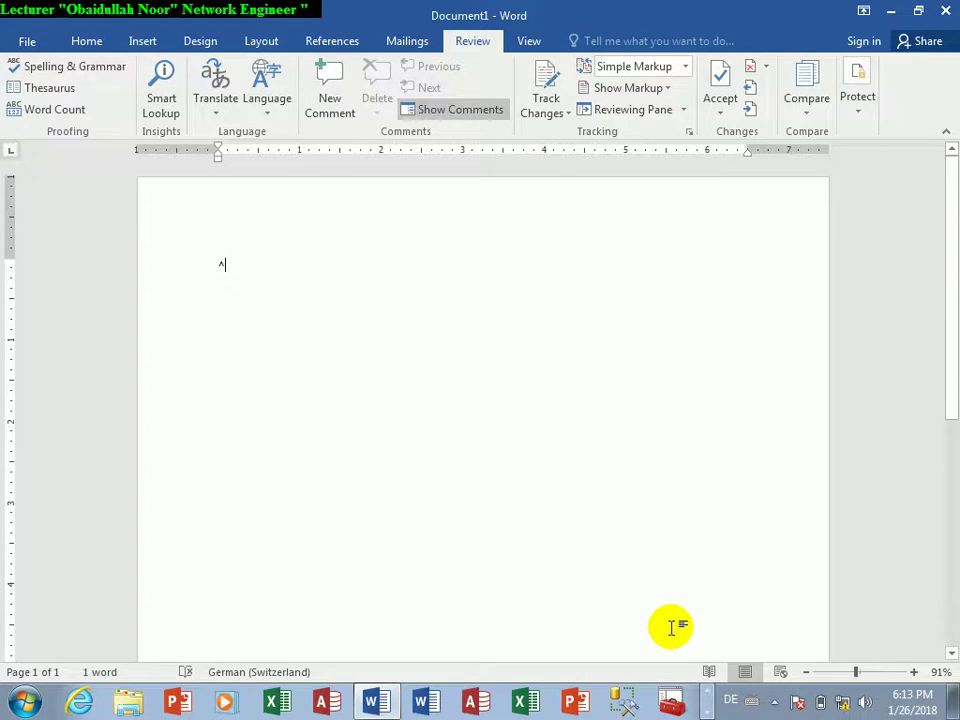
# Switch the input language to English (United States) and generate sample text with =rand()
pyautogui.click(743, 699)
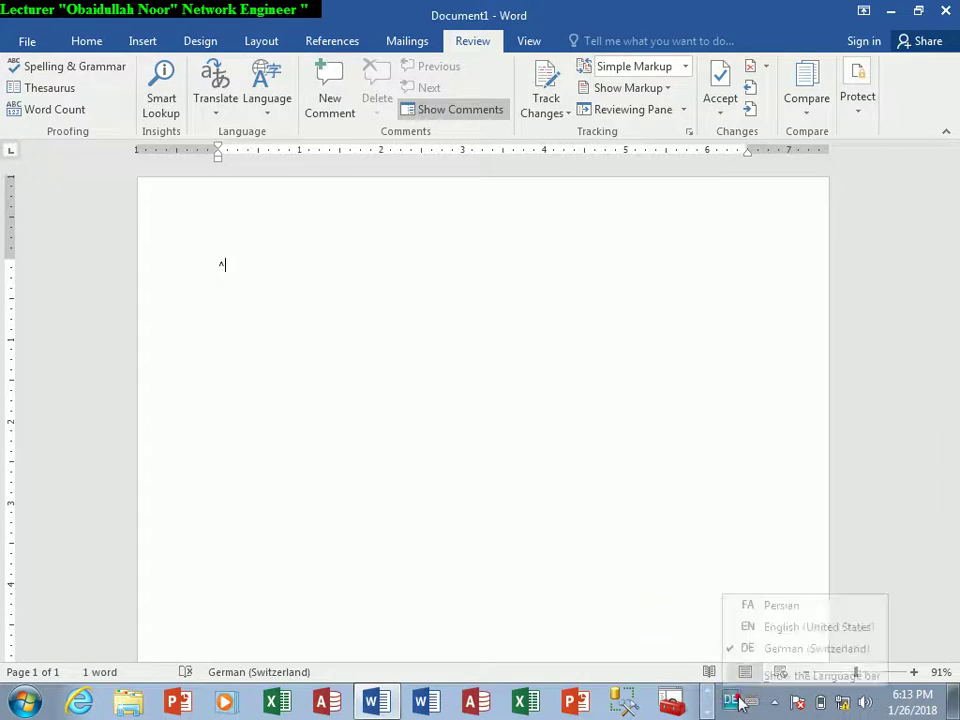
pyautogui.click(763, 628)
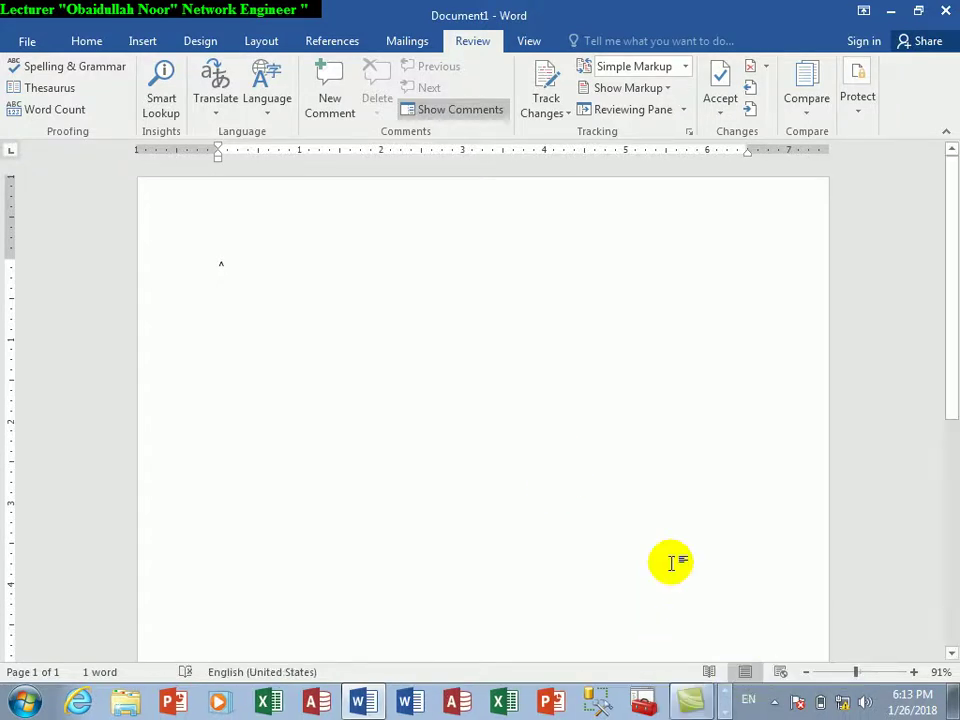
pyautogui.write('=rand(1')
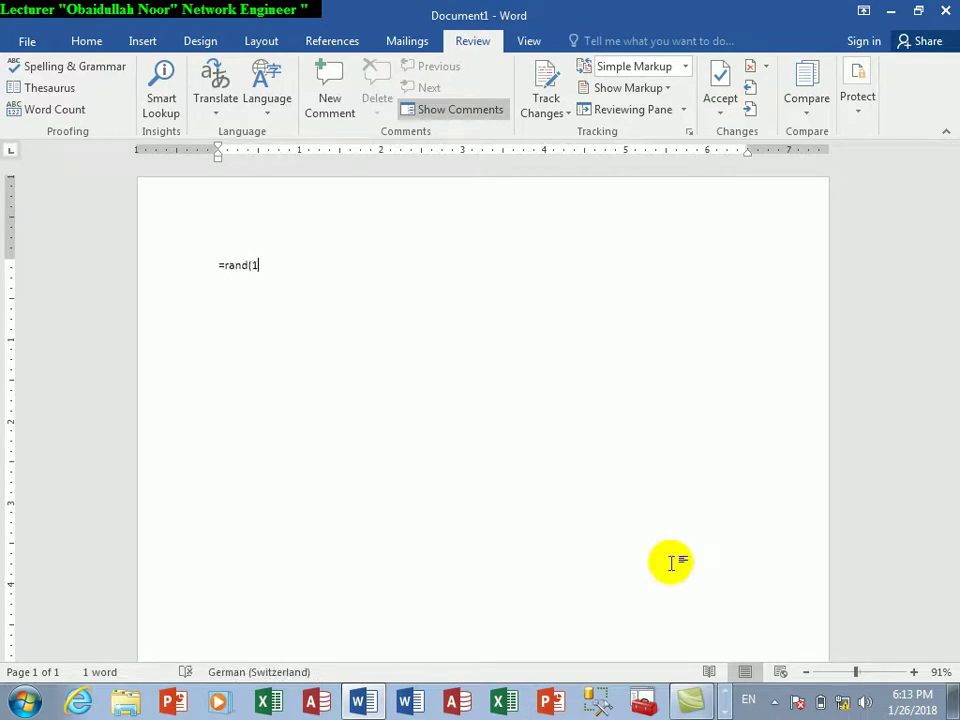
pyautogui.press('Return')
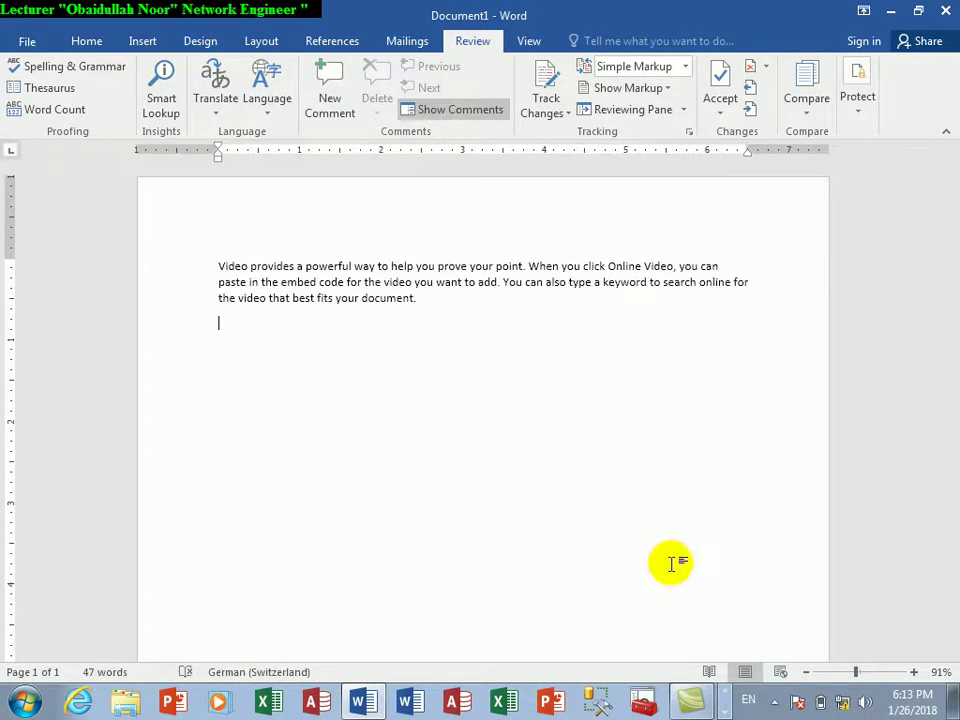
# Delete the sample paragraph and type the +==========+===============+========== line
pyautogui.doubleClick(228, 265)
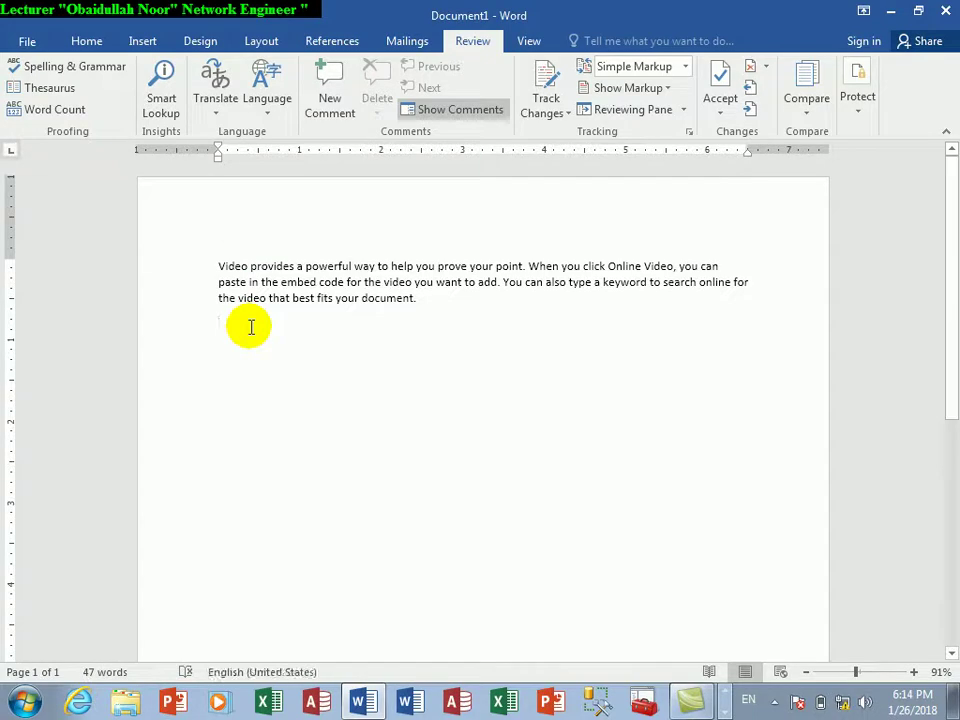
pyautogui.moveTo(354, 315); pyautogui.dragTo(179, 280)
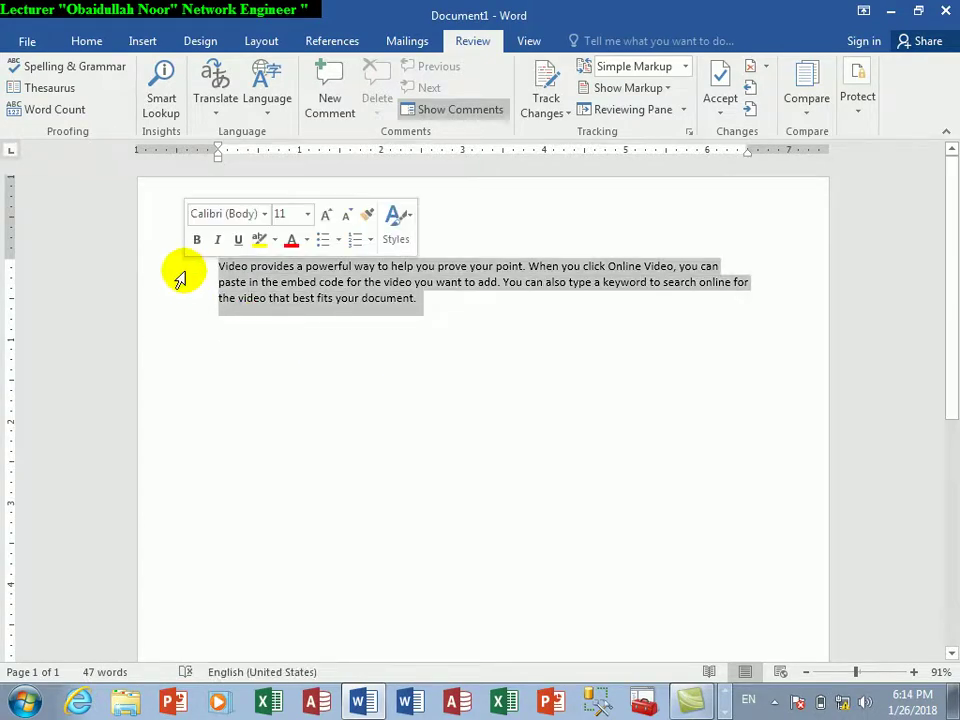
pyautogui.press('Delete')
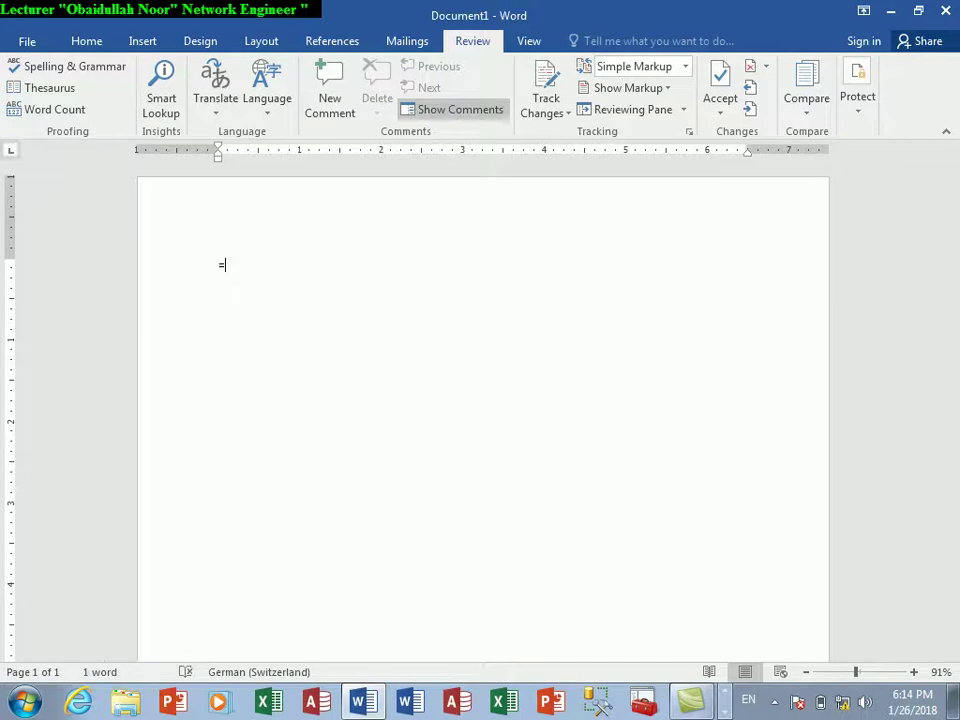
pyautogui.write('+==========+===============+=============+')
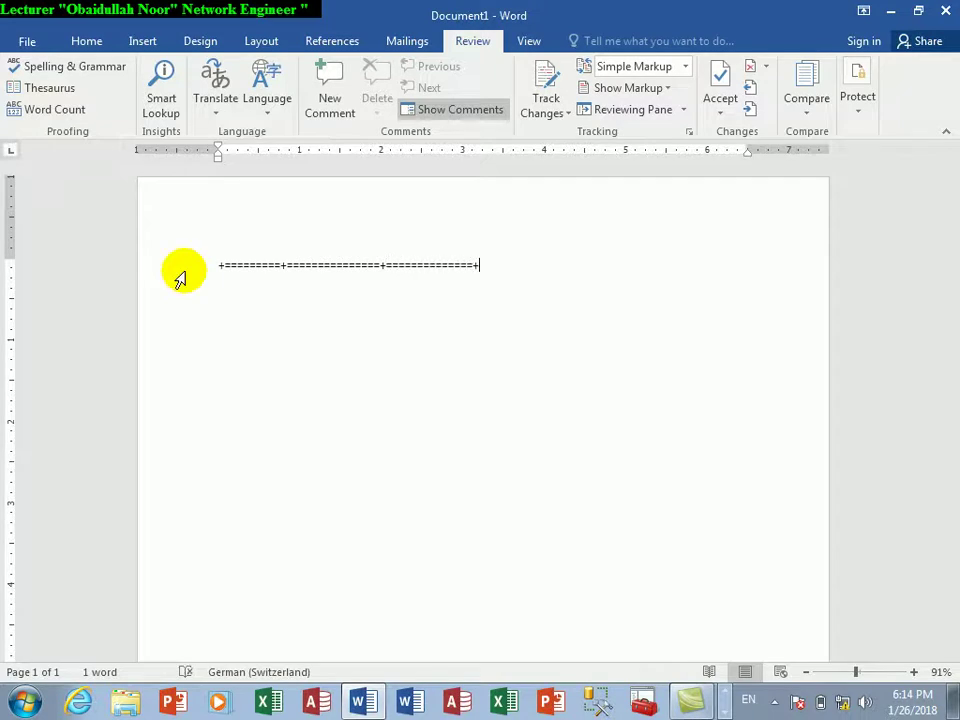
# Convert the plus-and-equals line into a table with headers Name, Salary and Tax
pyautogui.press('Return')
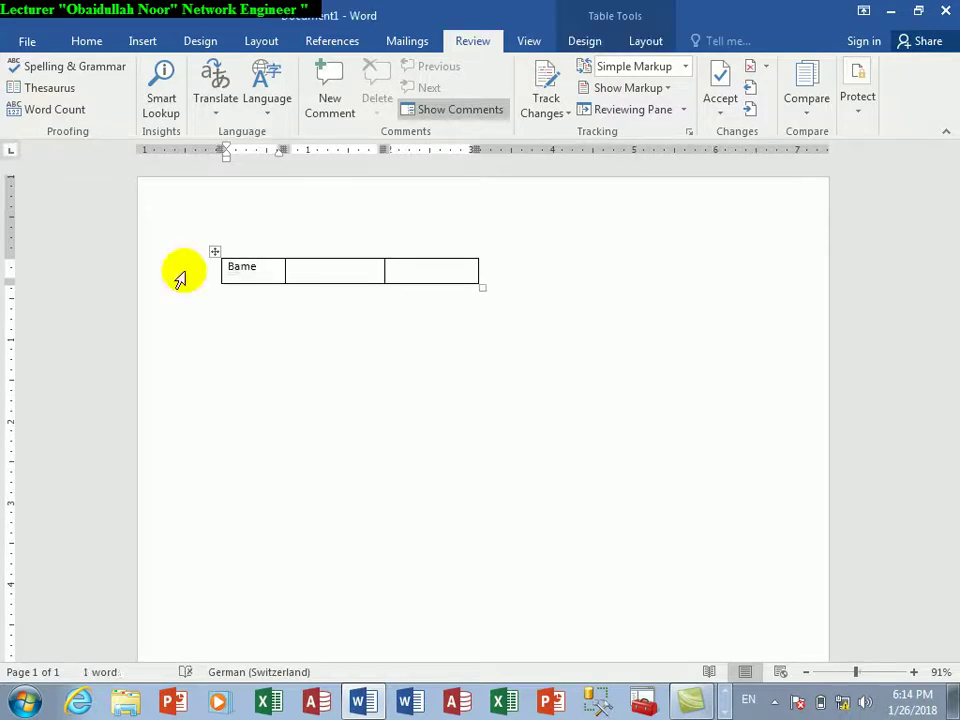
pyautogui.write('Na')
pyautogui.press('BackSpace')
pyautogui.press('BackSpace')
pyautogui.write('m')
pyautogui.press('Tab')
pyautogui.write('sa')
pyautogui.press('Tab')
pyautogui.write('tax')
pyautogui.press('Tab')
pyautogui.press('Tab')
pyautogui.press('Tab')
pyautogui.press('Tab')
pyautogui.press('Tab')
pyautogui.press('Tab')
# Enter the two employees' names in the Name column
pyautogui.click(229, 295)
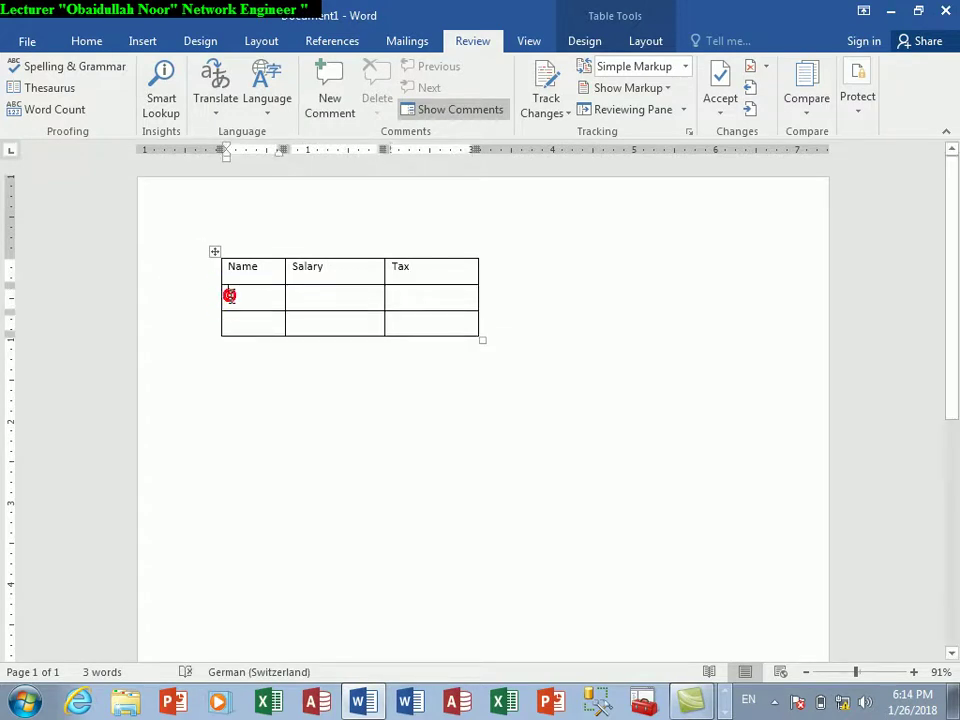
pyautogui.write('omaiod')
pyautogui.press('BackSpace')
pyautogui.press('BackSpace')
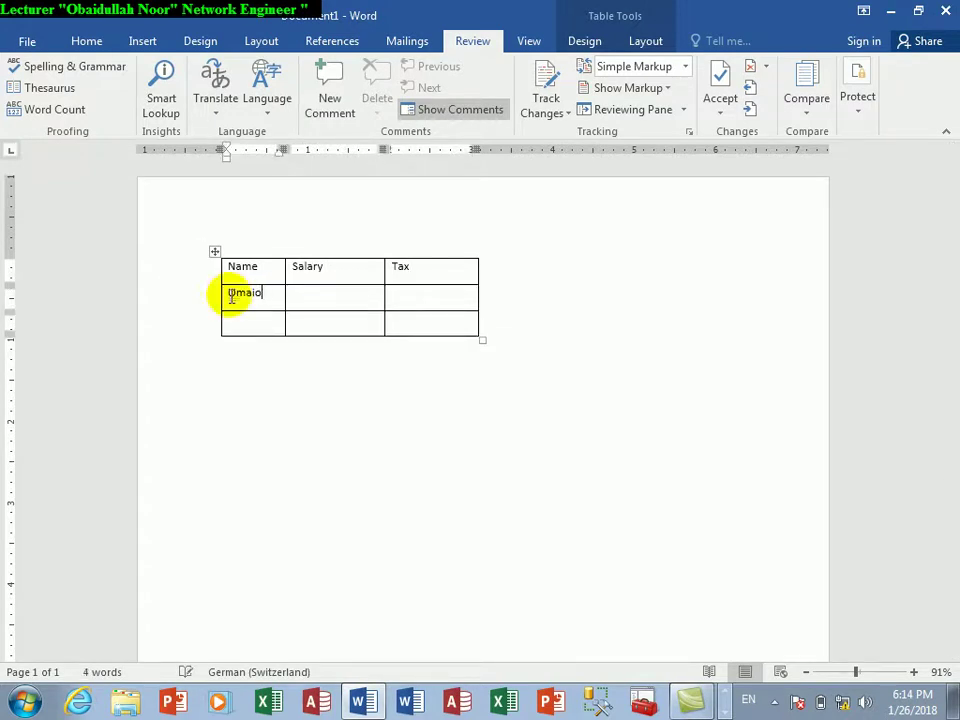
pyautogui.write('d')
pyautogui.press('Down')
pyautogui.write('jave')
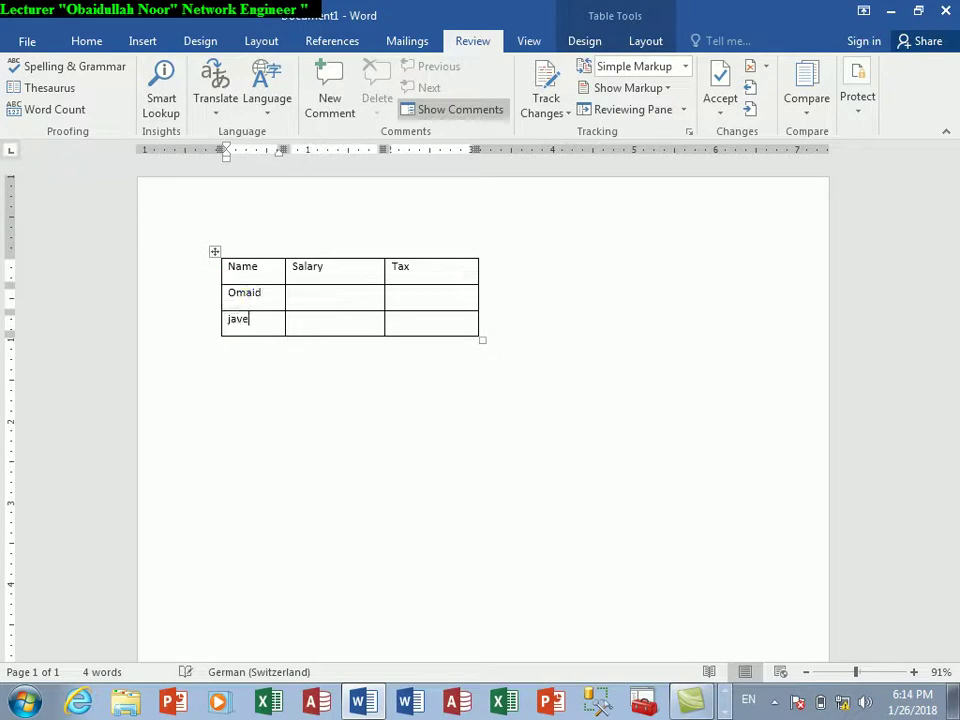
# Enter salaries 23 and 322 and tax 33 for the employee rows
pyautogui.click(292, 266)
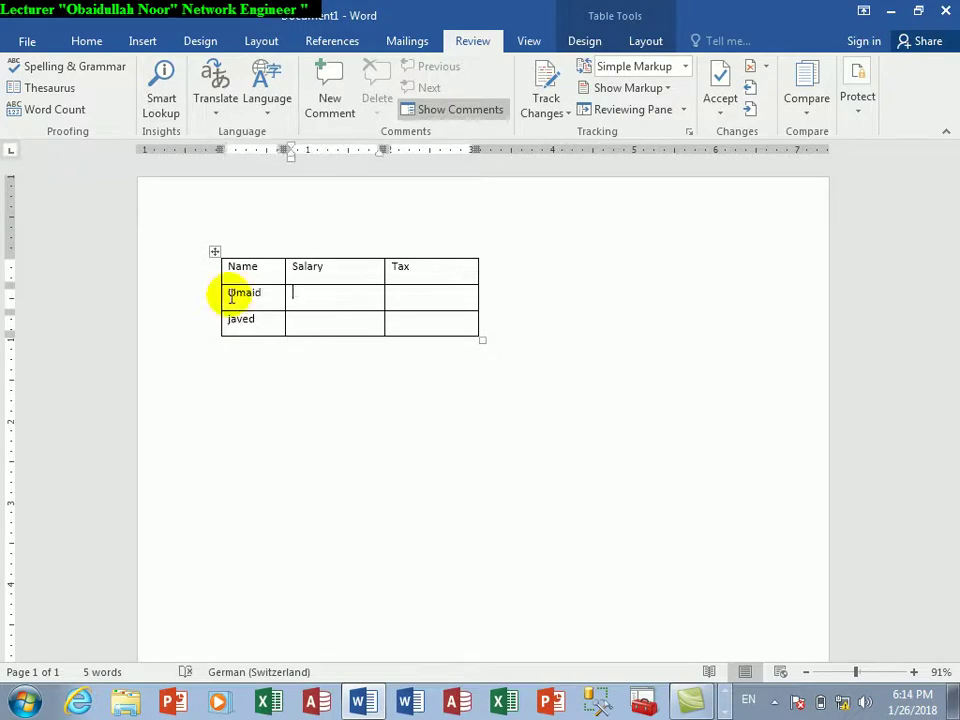
pyautogui.write('23')
pyautogui.press('Down')
pyautogui.write('322')
pyautogui.press('Right')
pyautogui.press('Right')
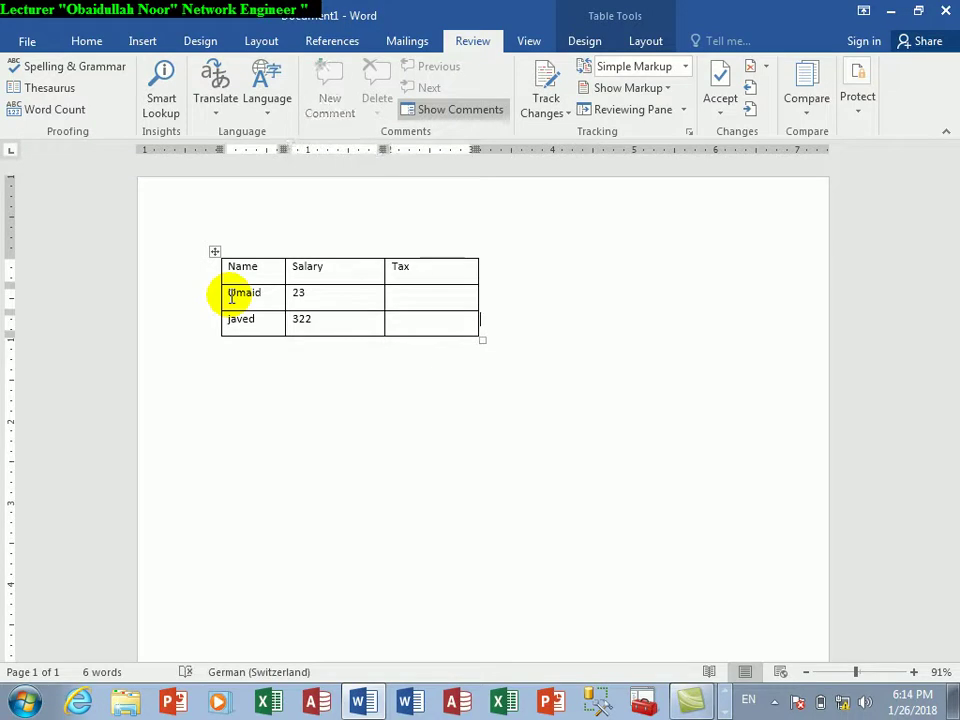
pyautogui.press('Tab')
pyautogui.write('33')
pyautogui.press('Down')
pyautogui.click(266, 296)
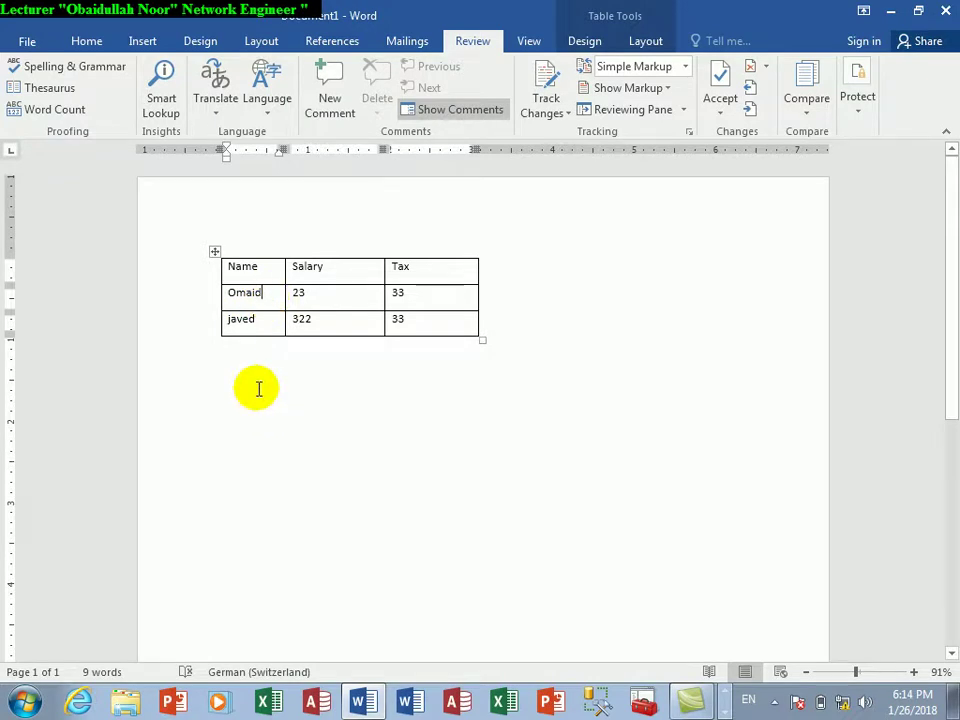
# Comment on the first name: 'He is an employee of this center'
pyautogui.click(332, 100)
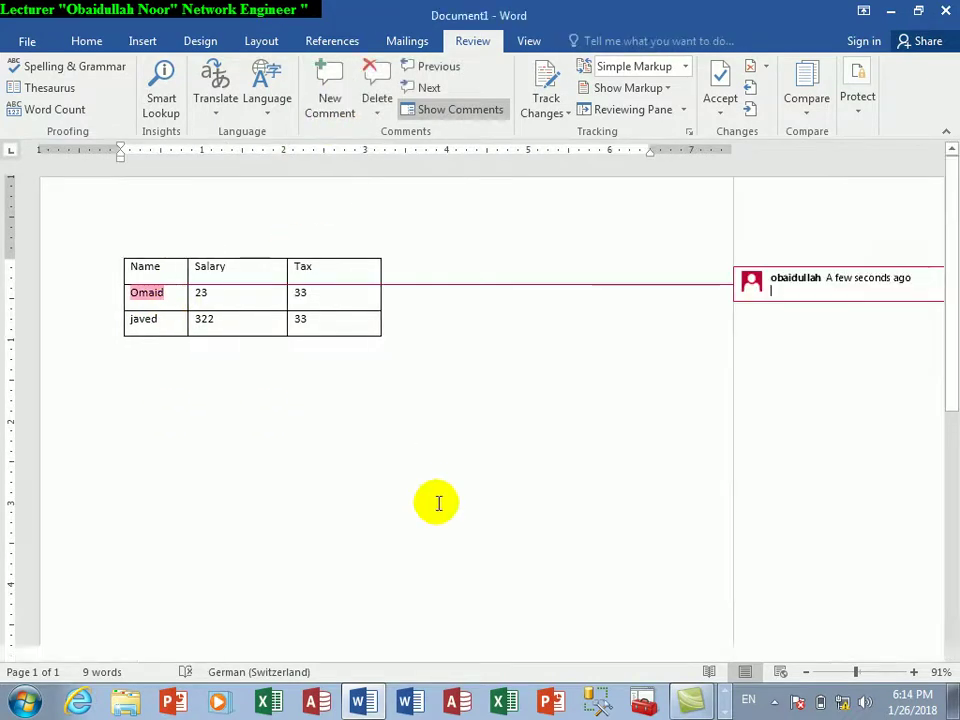
pyautogui.write('He is an employees')
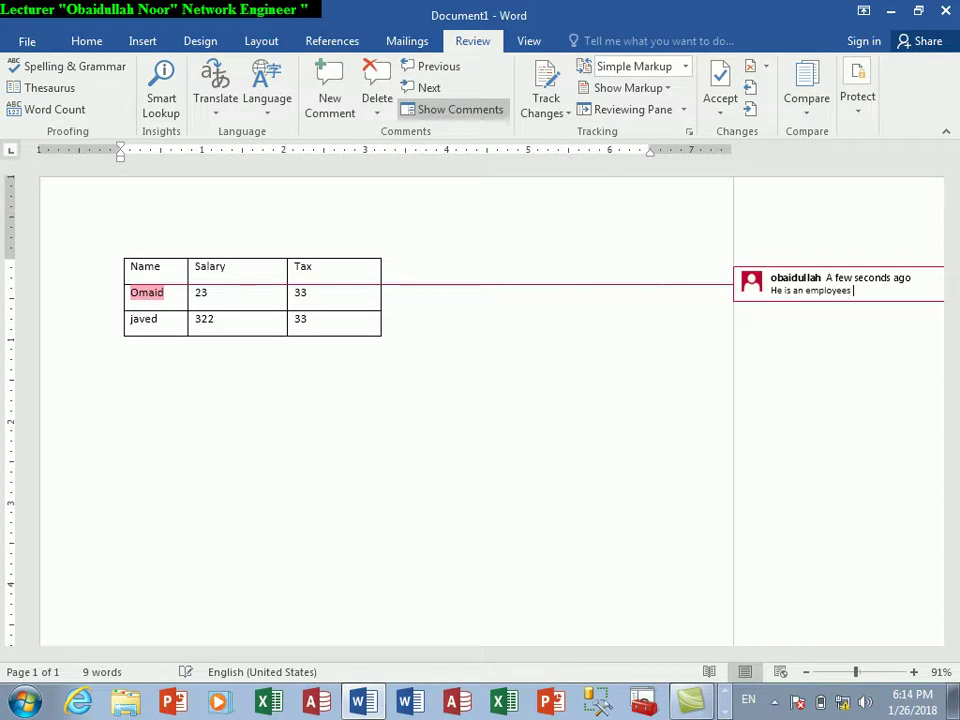
pyautogui.write('this')
pyautogui.write('his')
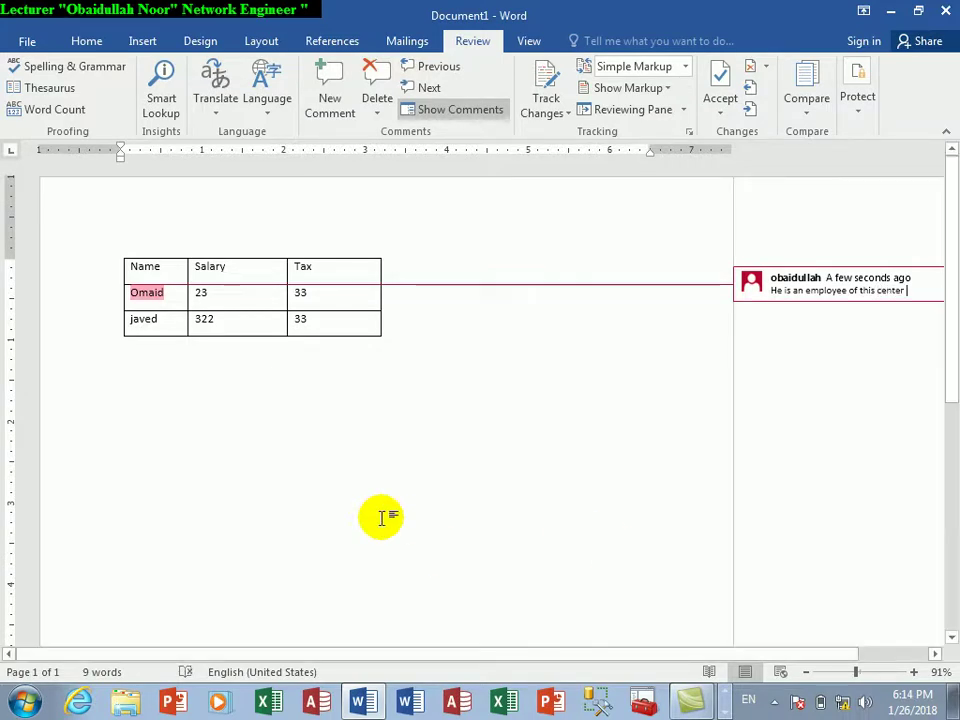
# Add a second comment with placeholder text to the second employee's name
pyautogui.click(168, 320)
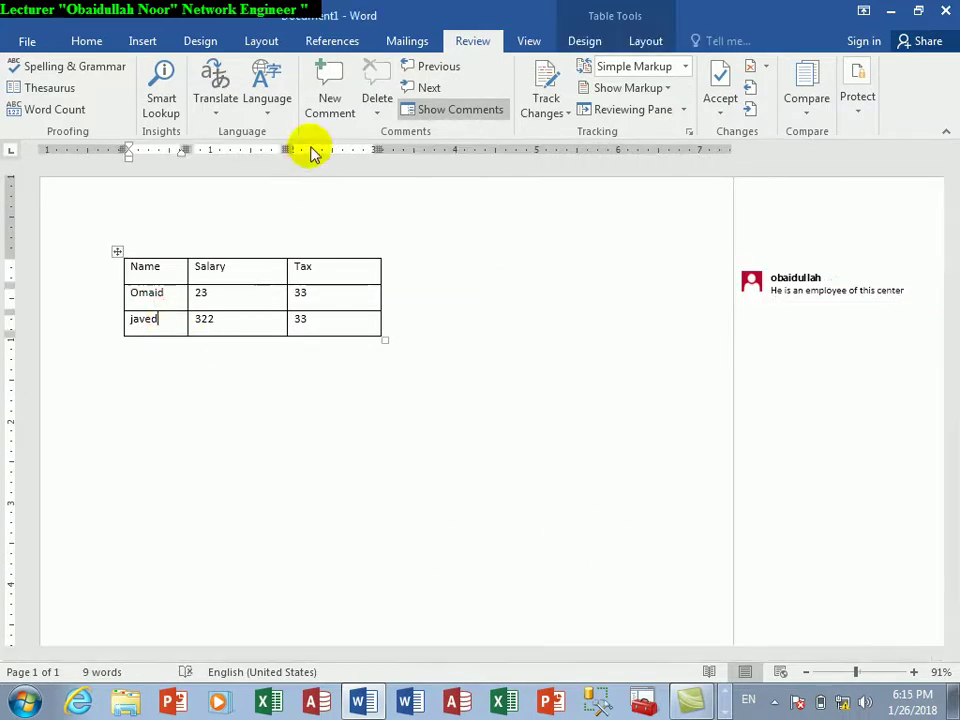
pyautogui.click(324, 118)
pyautogui.write('hksdsdsdsdsdshdsshdhskdhs')
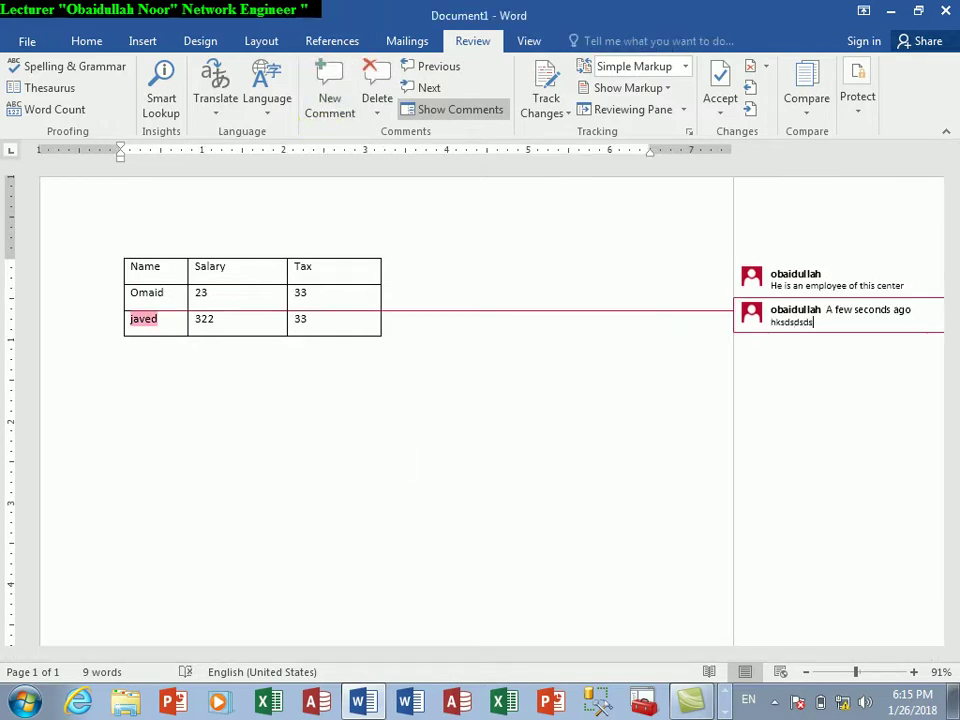
pyautogui.click(465, 490)
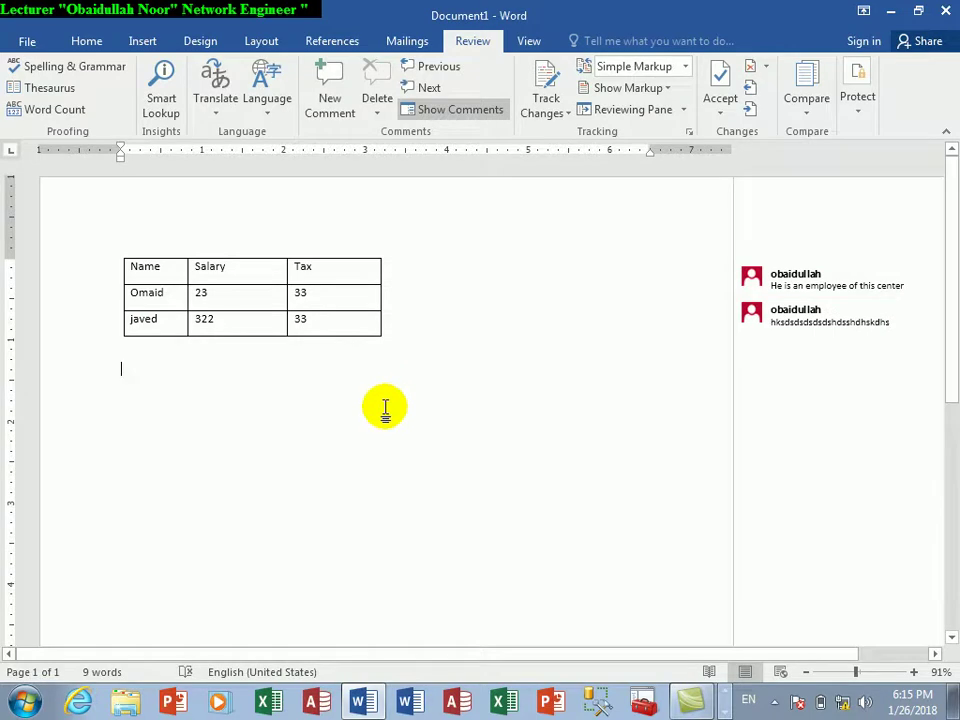
# Hide the comments margin, read the comments in the pop-up pane, then show them again
pyautogui.click(454, 108)
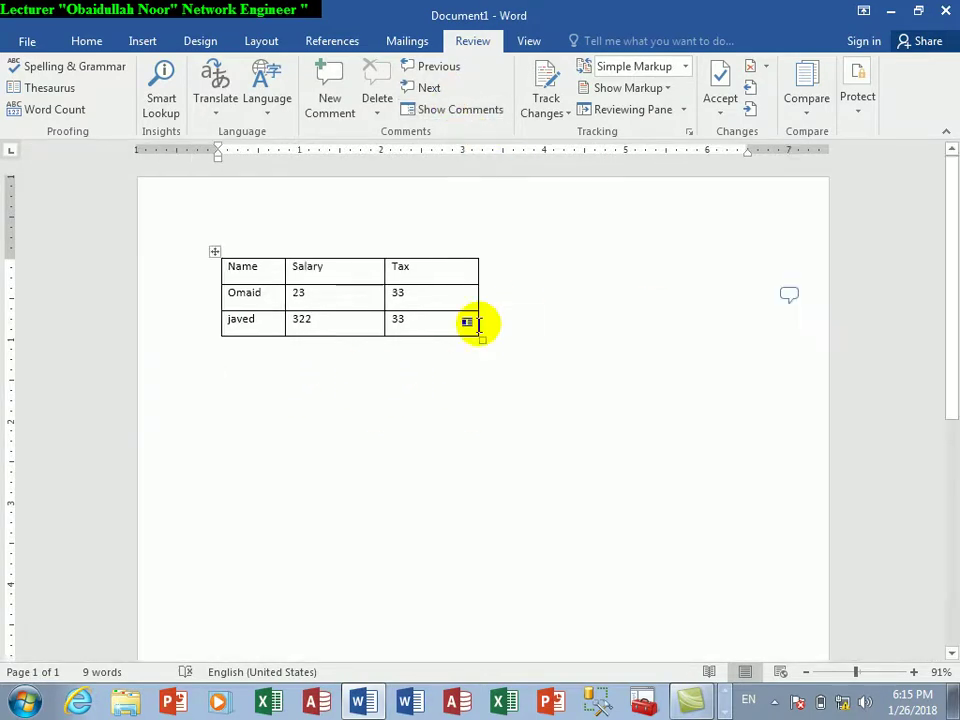
pyautogui.click(258, 292)
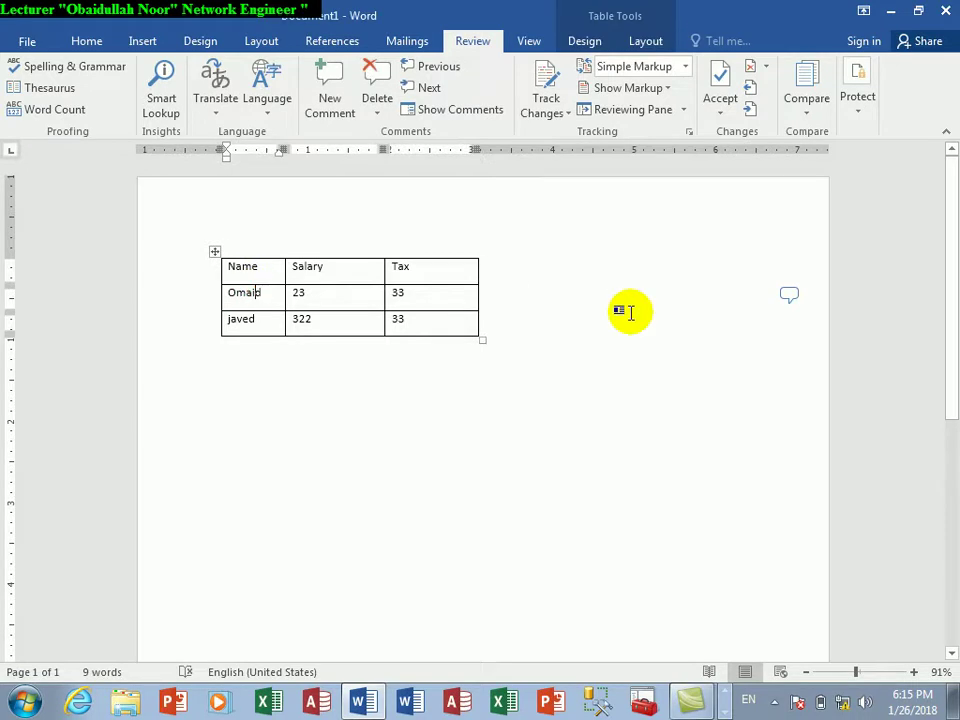
pyautogui.click(790, 294)
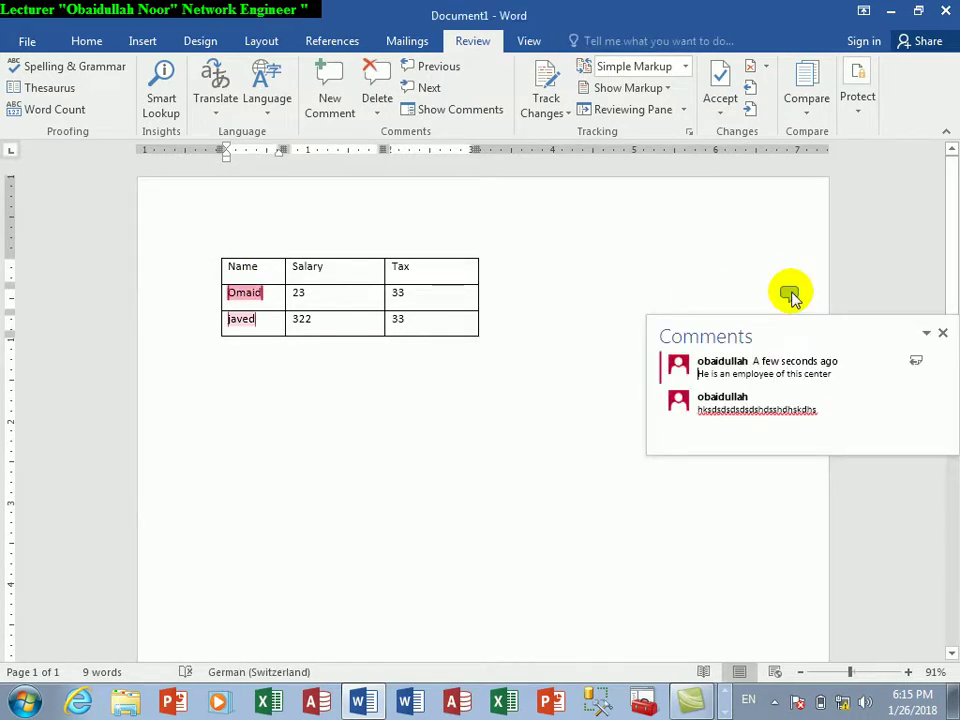
pyautogui.click(245, 319)
pyautogui.doubleClick(245, 319)
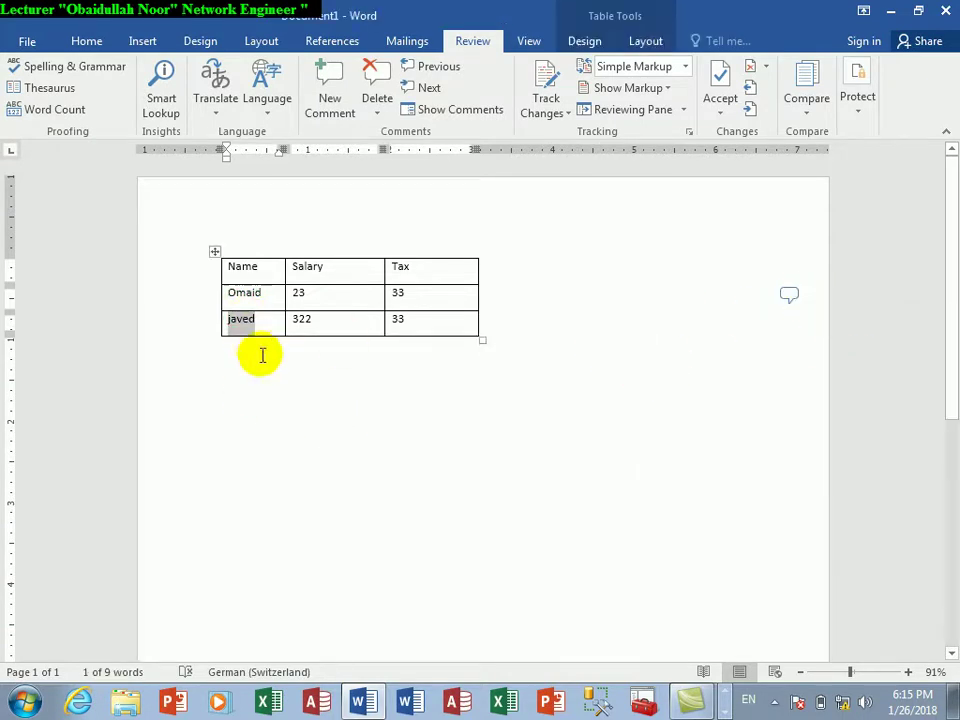
pyautogui.click(446, 116)
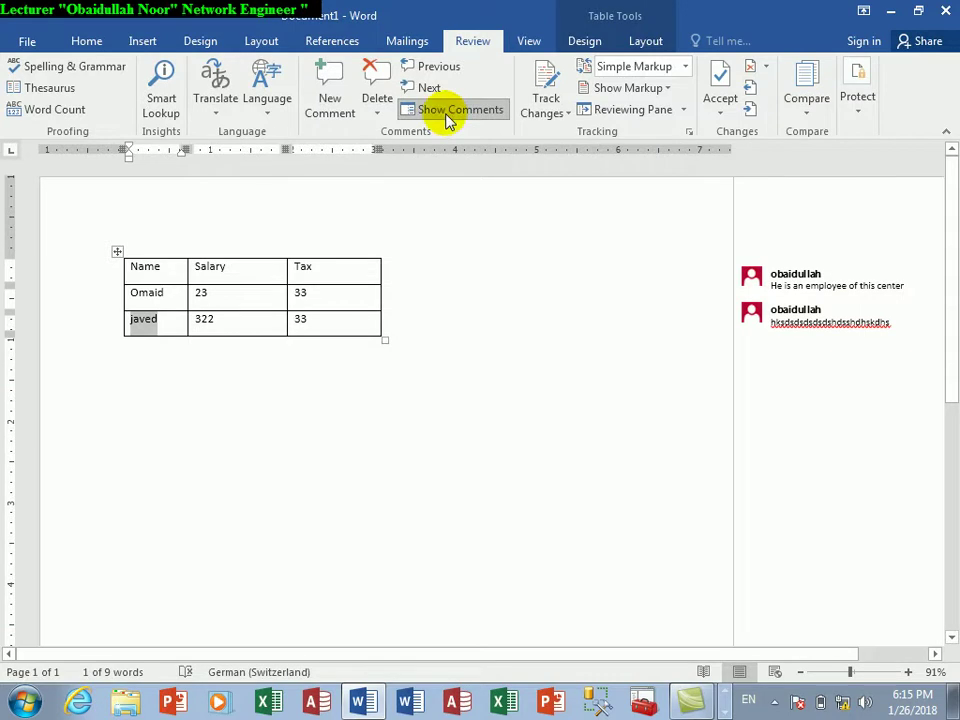
pyautogui.click(136, 372)
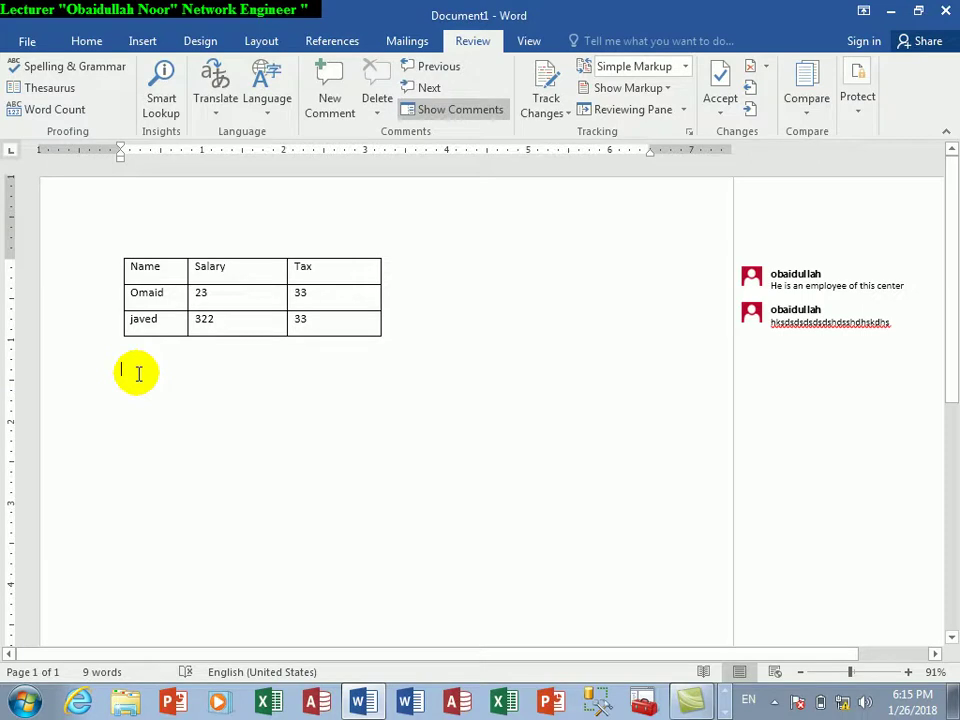
# Step through the comments with Next and Previous, then bring up the Delete comment options
pyautogui.click(169, 302)
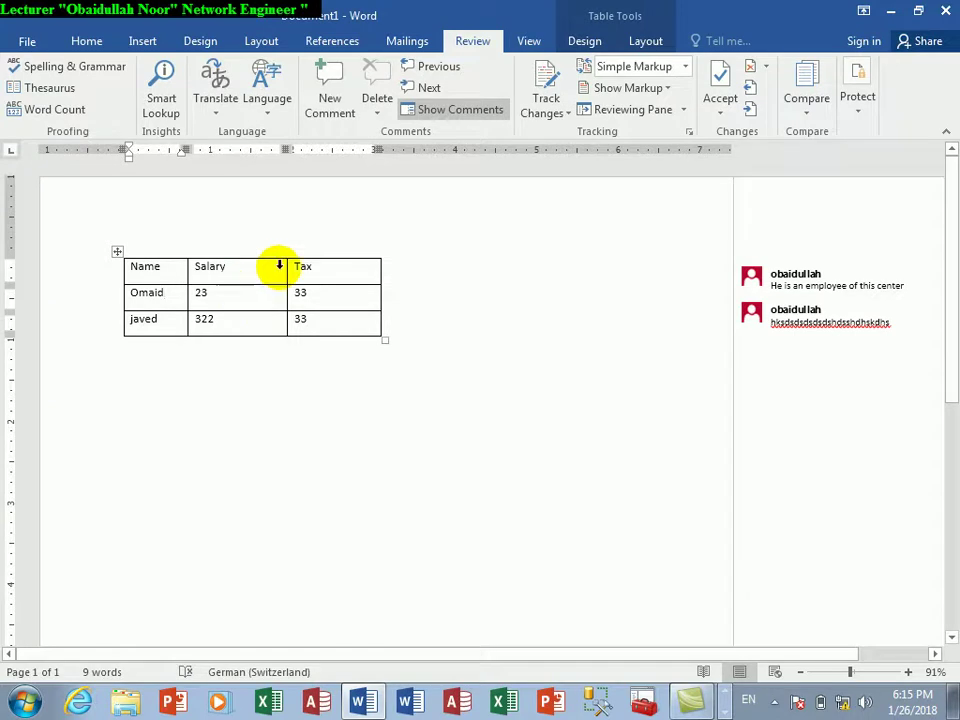
pyautogui.click(432, 112)
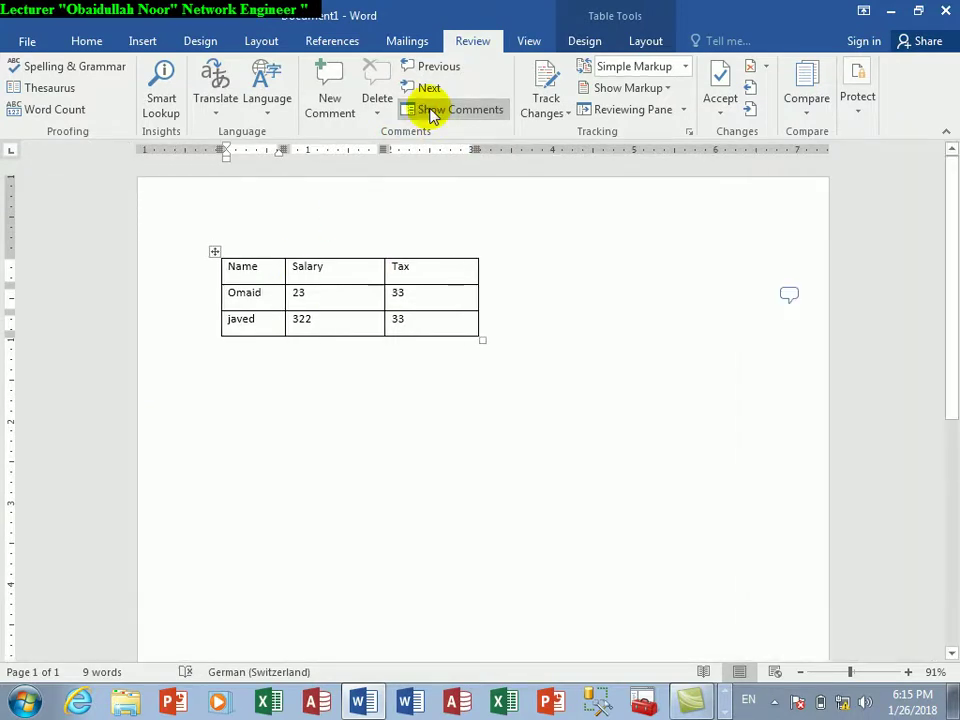
pyautogui.click(431, 112)
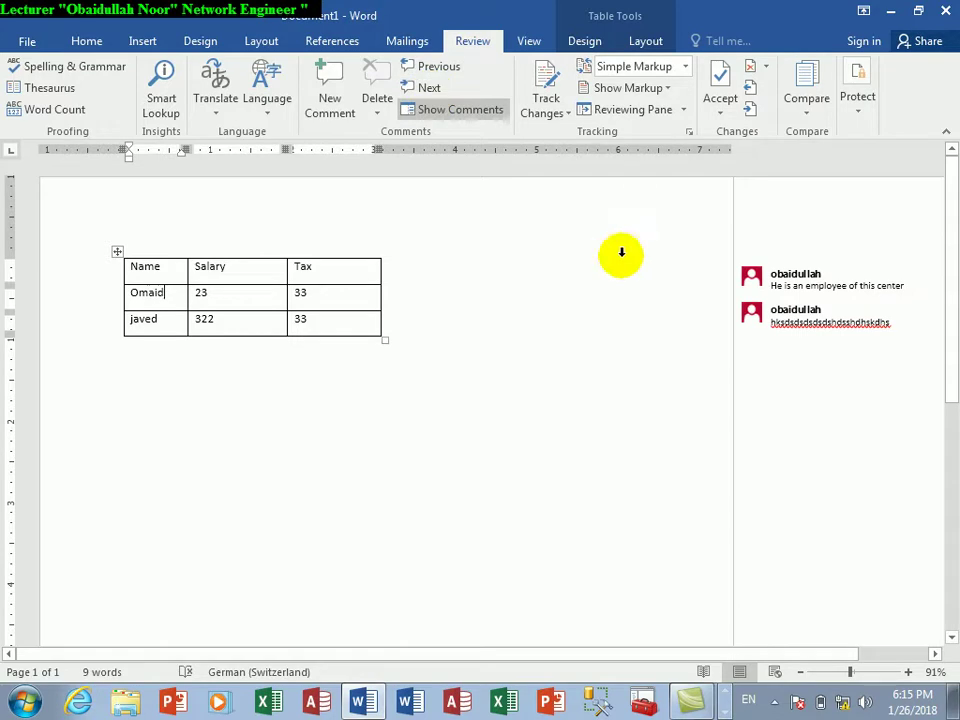
pyautogui.click(800, 273)
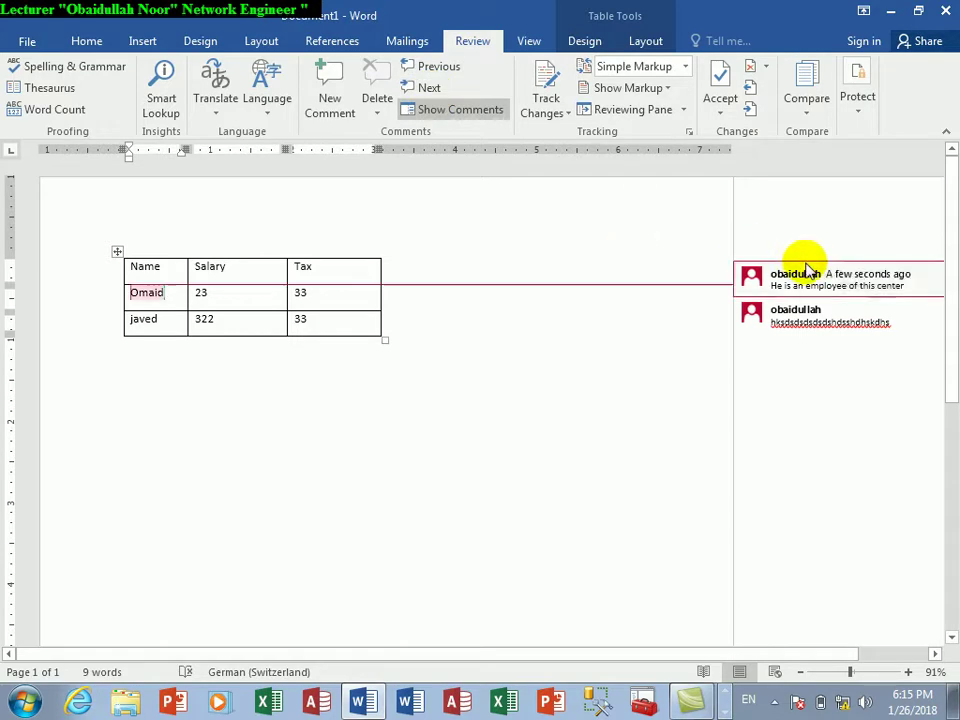
pyautogui.click(424, 87)
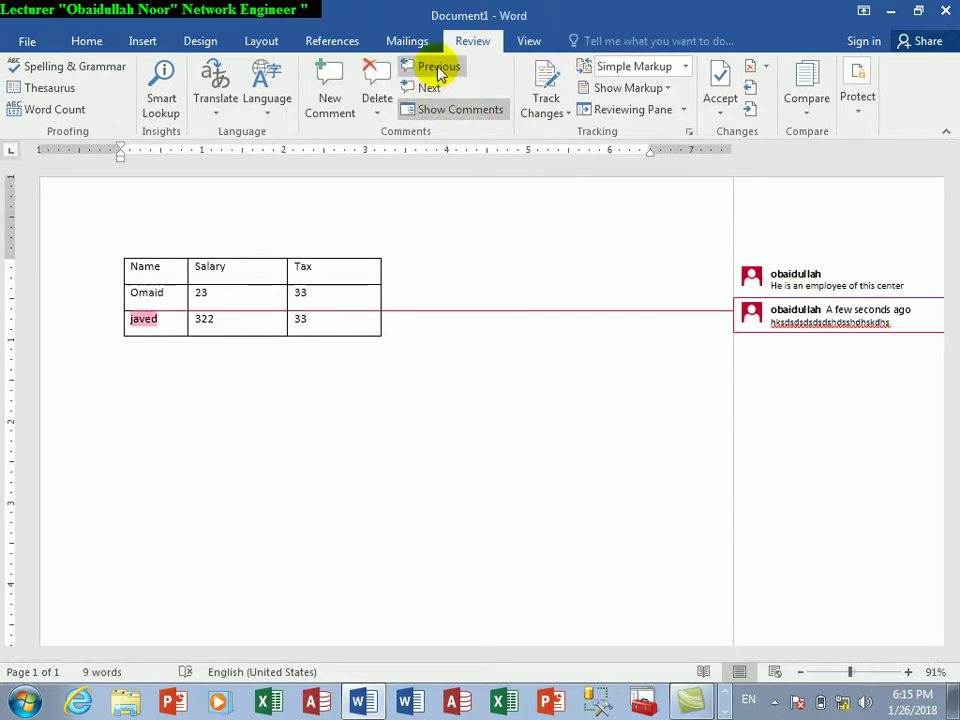
pyautogui.click(438, 68)
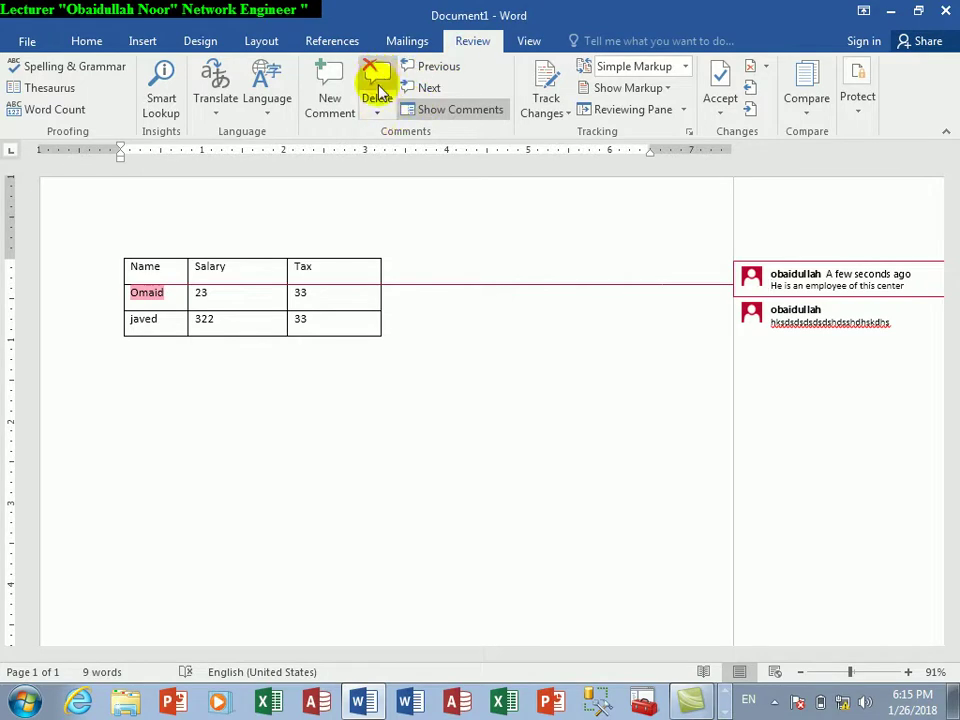
pyautogui.click(377, 115)
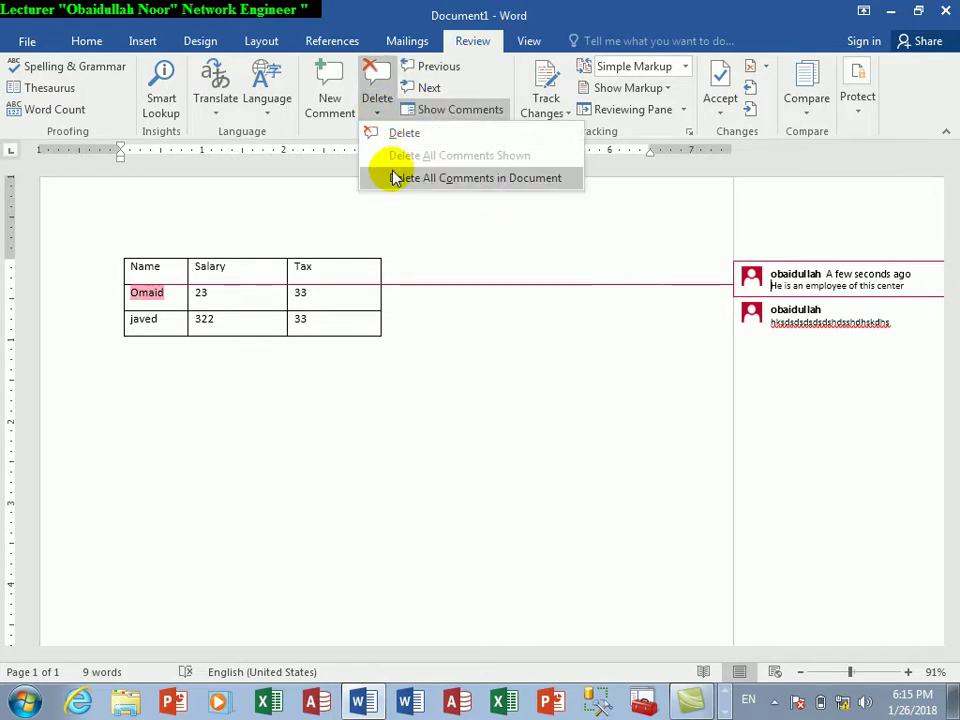
# Delete all comments in the document, then select the table's end-of-row marks
pyautogui.click(395, 178)
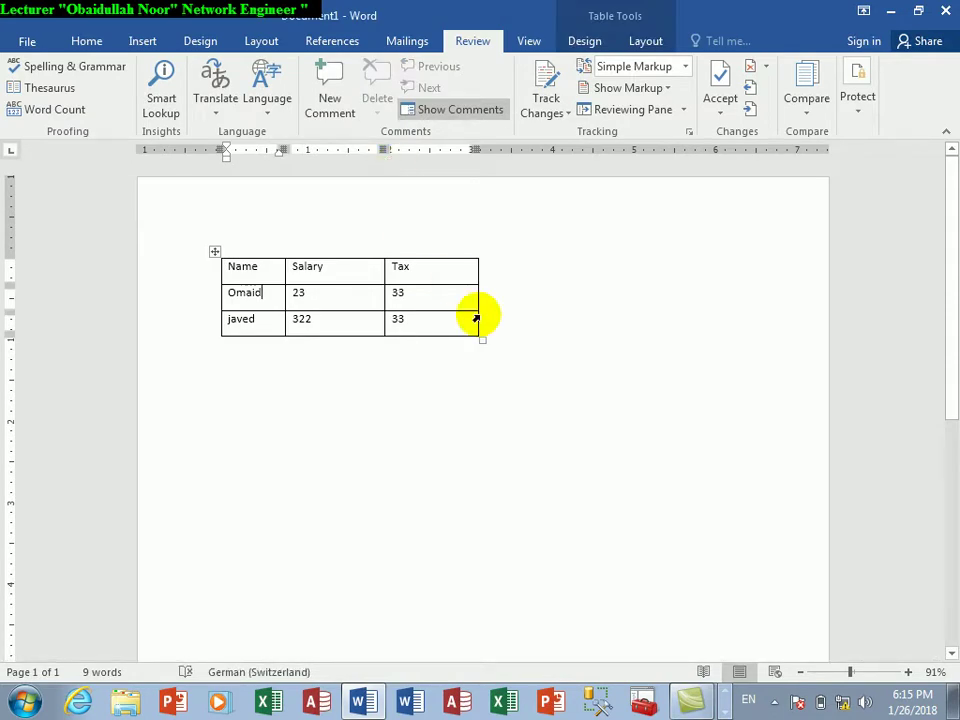
pyautogui.moveTo(449, 196); pyautogui.dragTo(600, 257)
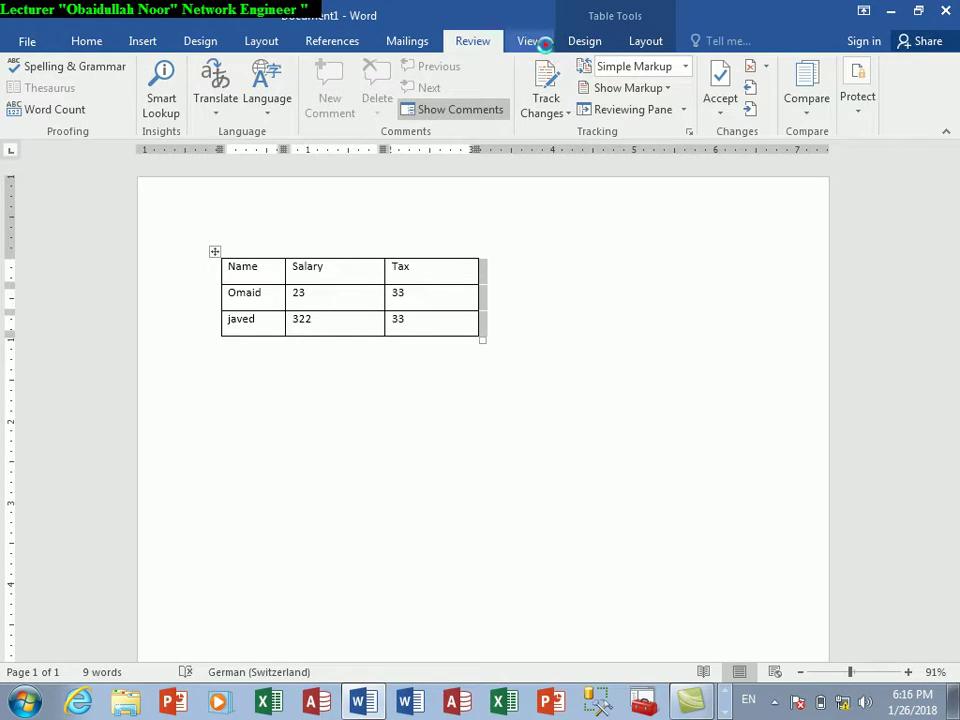
# Switch the ribbon to the View tab's layout, ruler, gridline and zoom settings
pyautogui.click(540, 42)
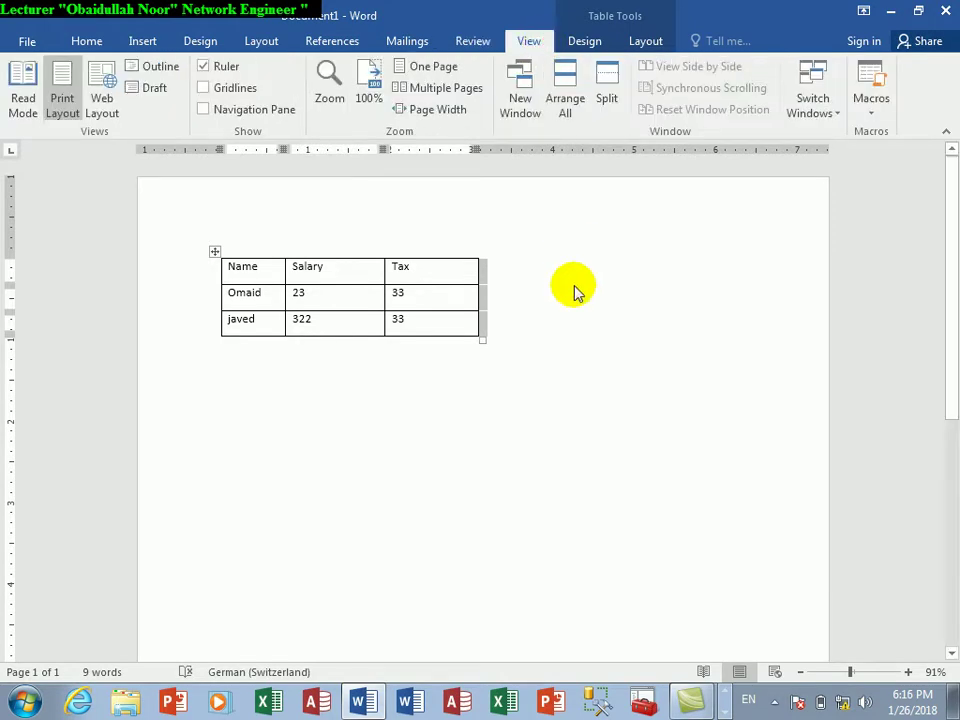